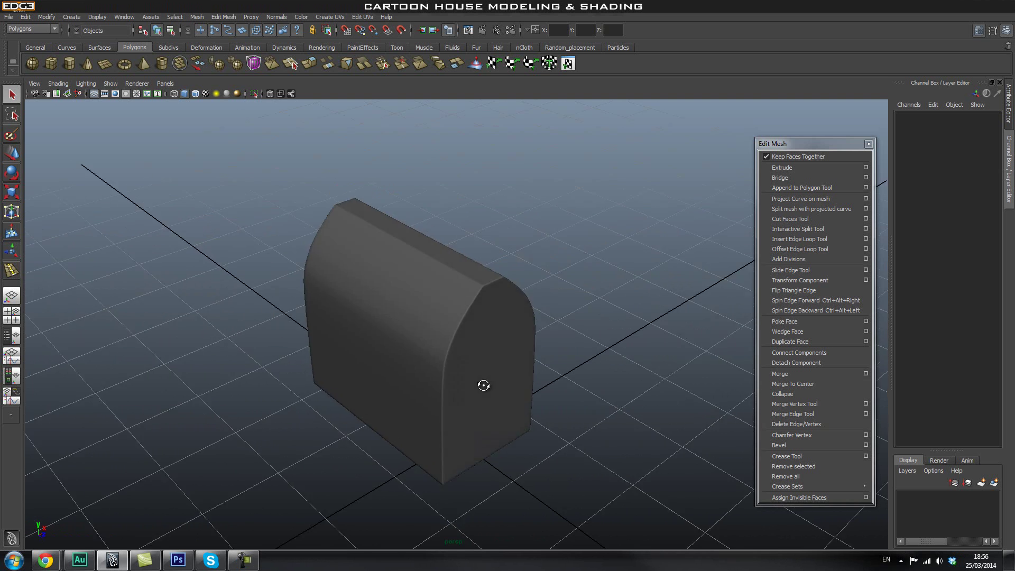
- Create a polygon pipe and move it along Z to about 1.89, in front of the house body
right_click_drag(478, 386, 500, 429, "alt")
left_click_drag(501, 434, 402, 306, "alt")
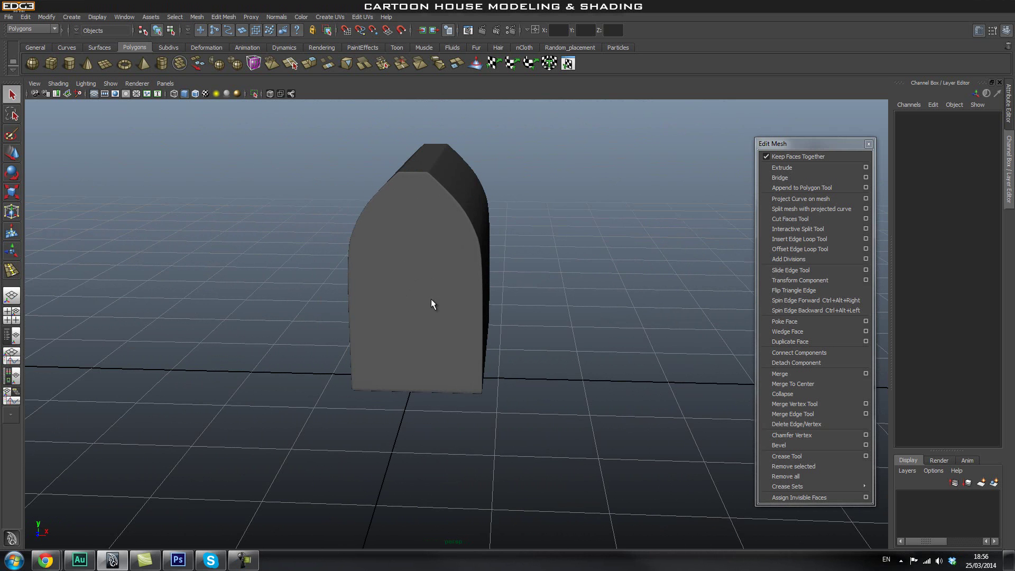
left_click_drag(482, 351, 522, 354, "alt")
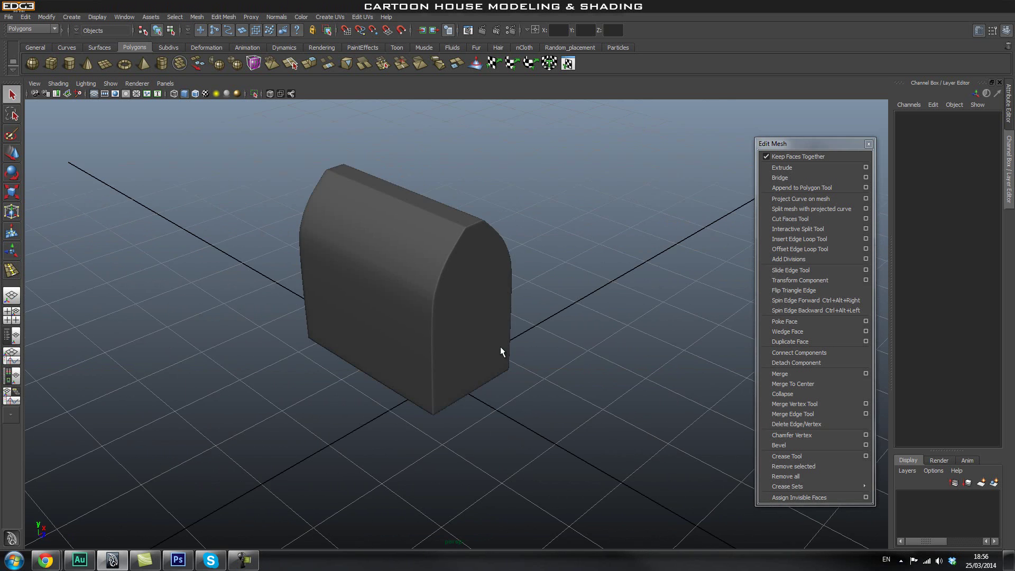
left_click(163, 61)
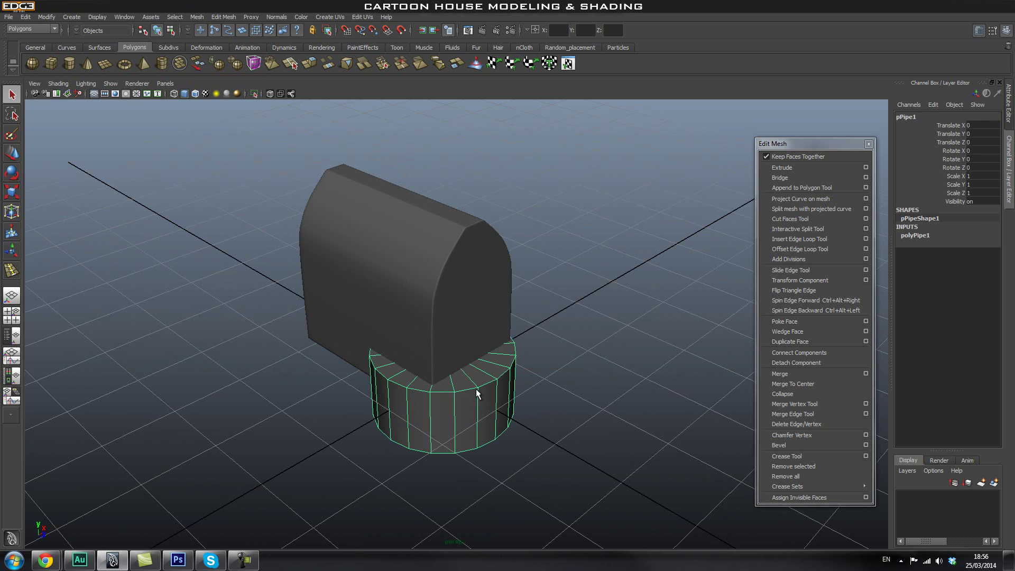
key("w")
left_click_drag(465, 393, 589, 442)
scroll(597, 438, "down", 2)
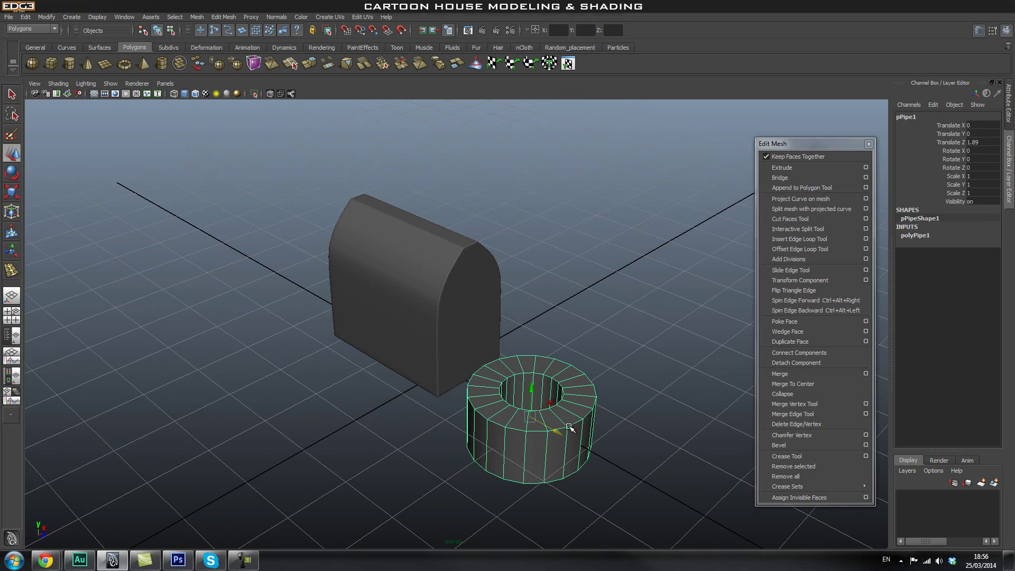
scroll(556, 432, "down", 2)
scroll(539, 413, "down", 2)
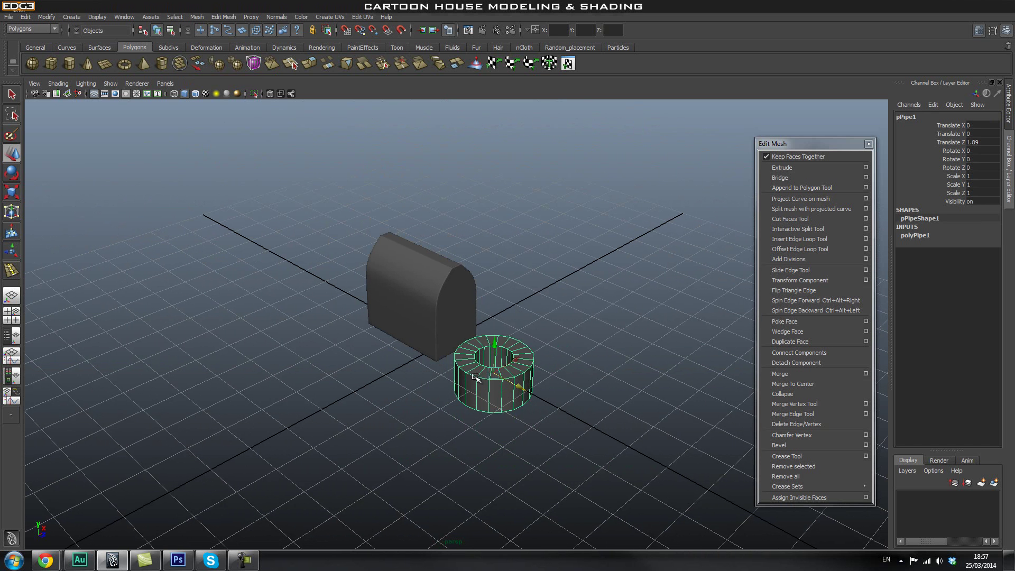
scroll(379, 381, "up", 3)
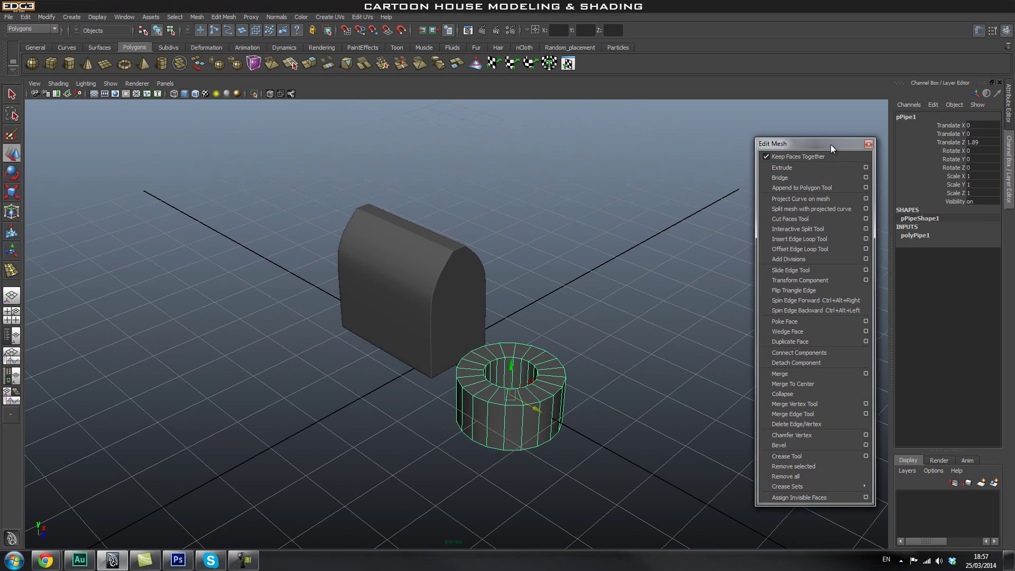
- Frame the pipe and display its polyPipe1 construction attributes, keeping the floating Edit Mesh menu out of the way
left_click_drag(829, 145, 818, 127)
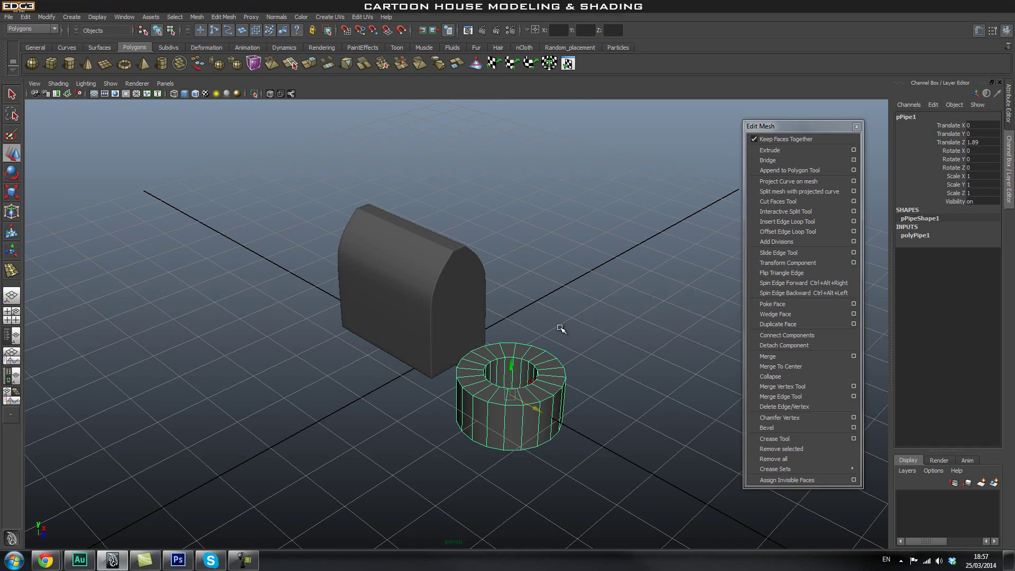
key("f")
left_click_drag(630, 348, 573, 315, "alt")
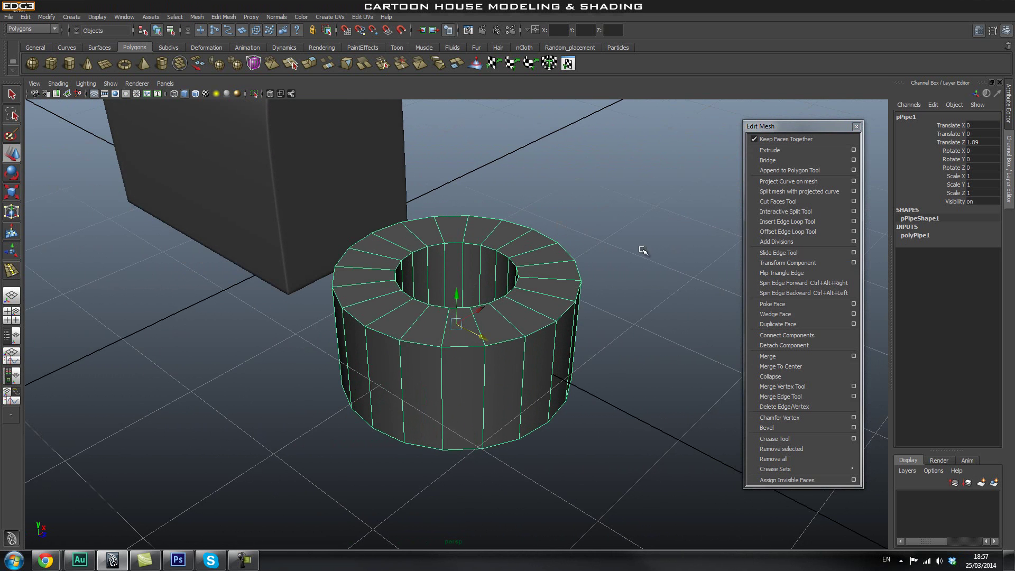
left_click_drag(811, 125, 773, 131)
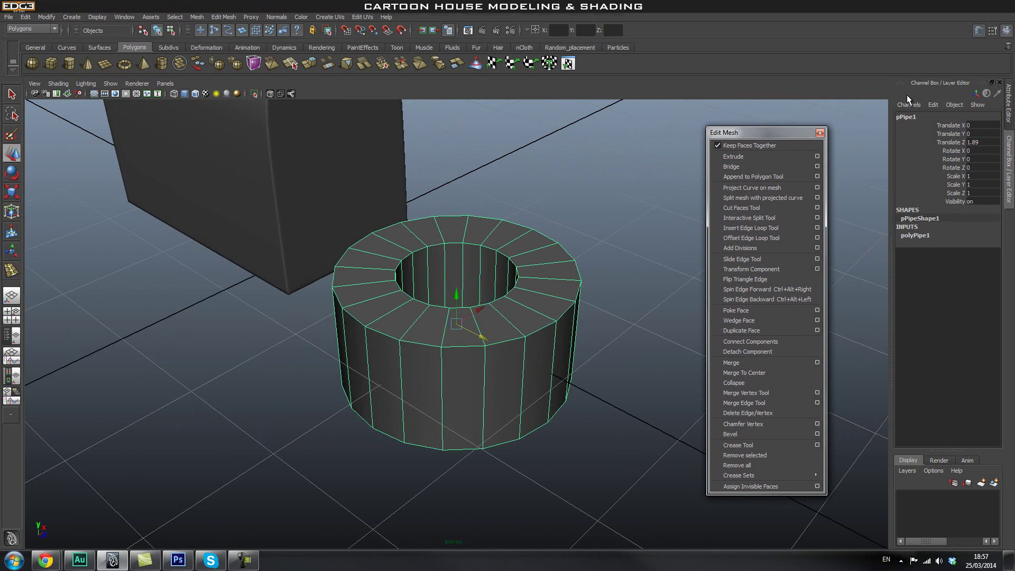
key("ctrl+a")
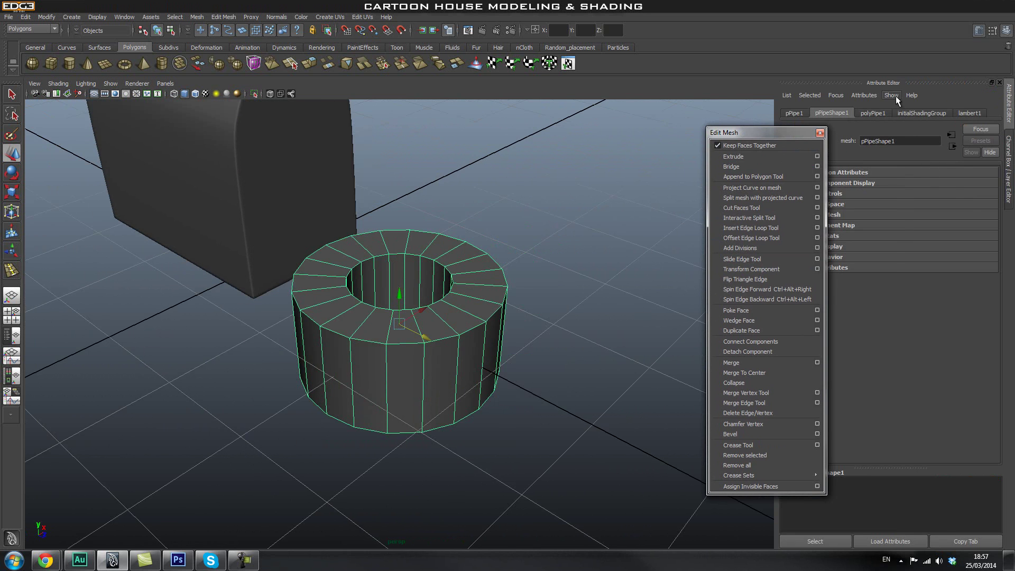
key("ctrl+a")
key("ctrl+a")
key("ctrl+a")
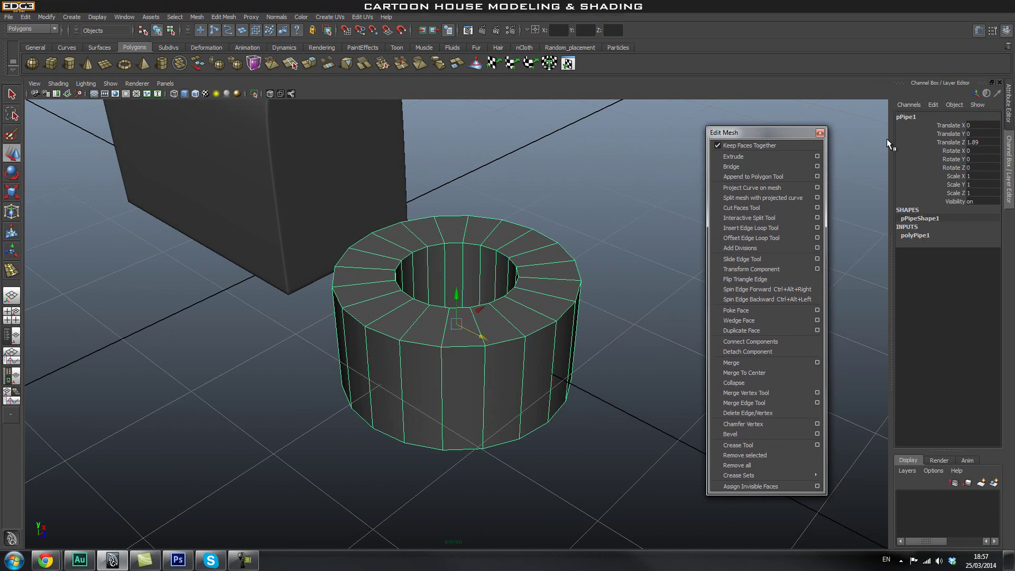
left_click(923, 237)
left_click_drag(797, 133, 838, 116)
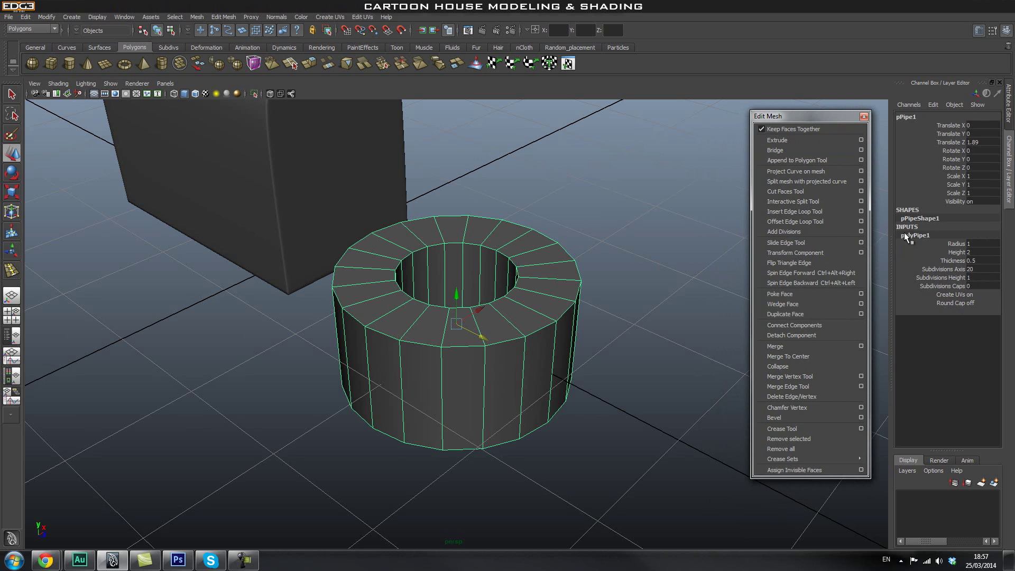
- Try a pipe thickness of 3.1, and set it back to 0.5
left_click_drag(681, 247, 664, 238, "alt")
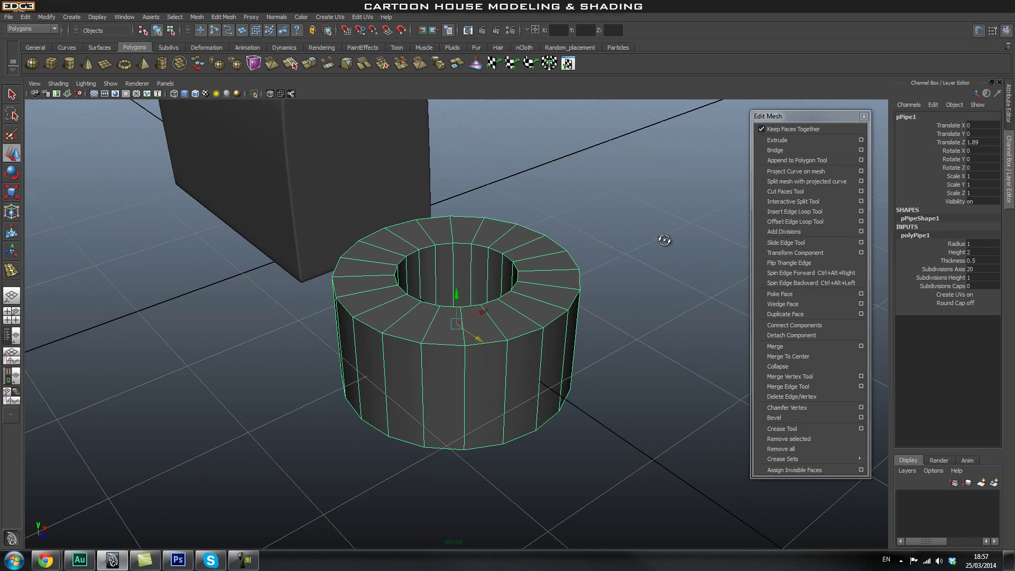
left_click(951, 261)
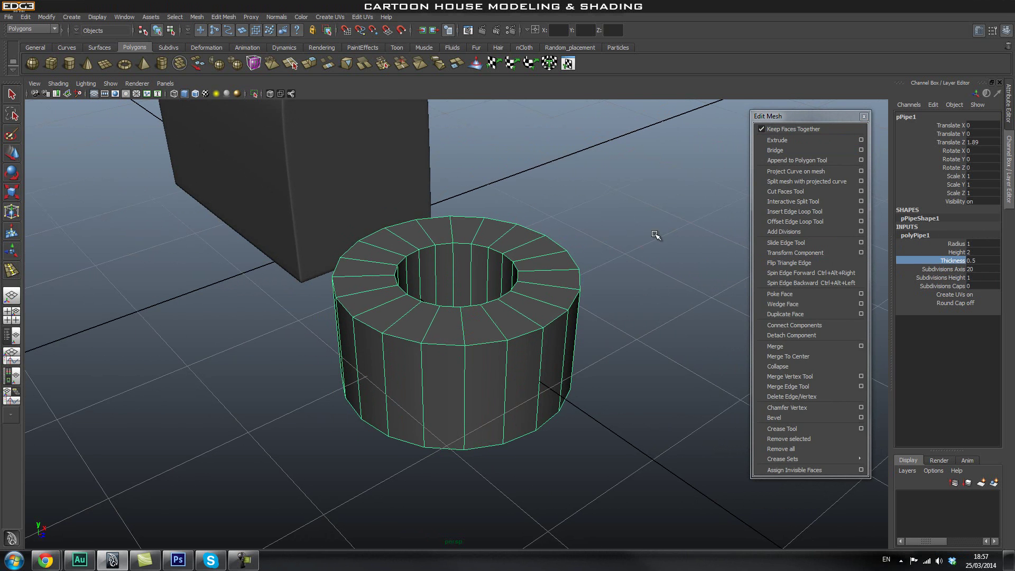
scroll(667, 258, "down", 1)
scroll(642, 263, "up", 3)
middle_click_drag(654, 279, 770, 275)
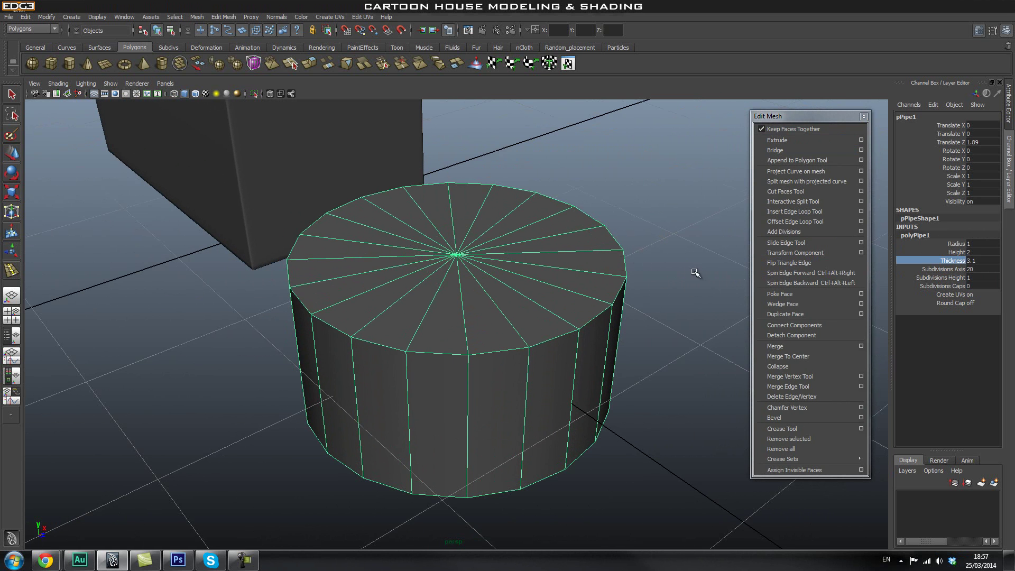
double_click(979, 260)
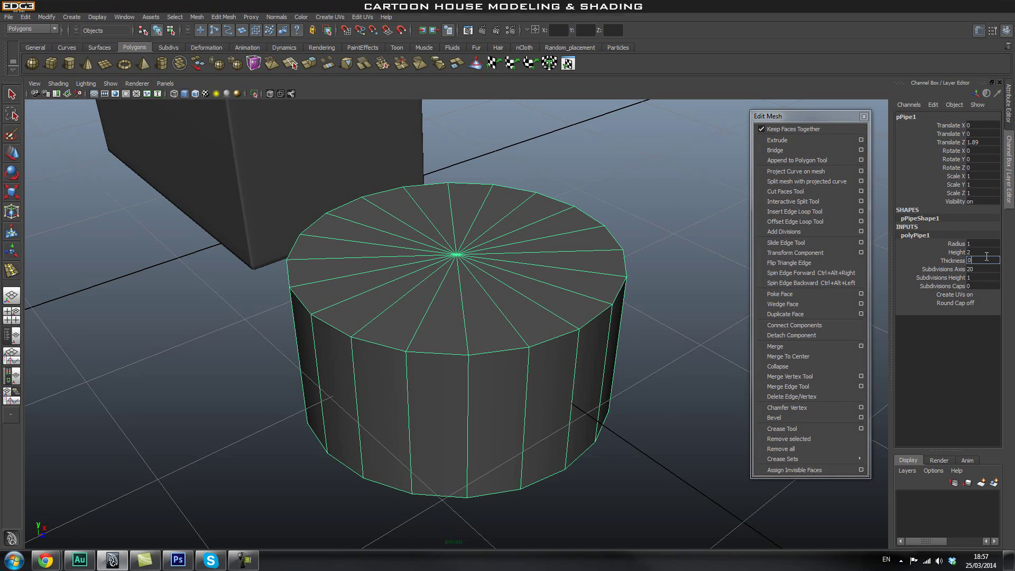
type("0.5")
key("Return")
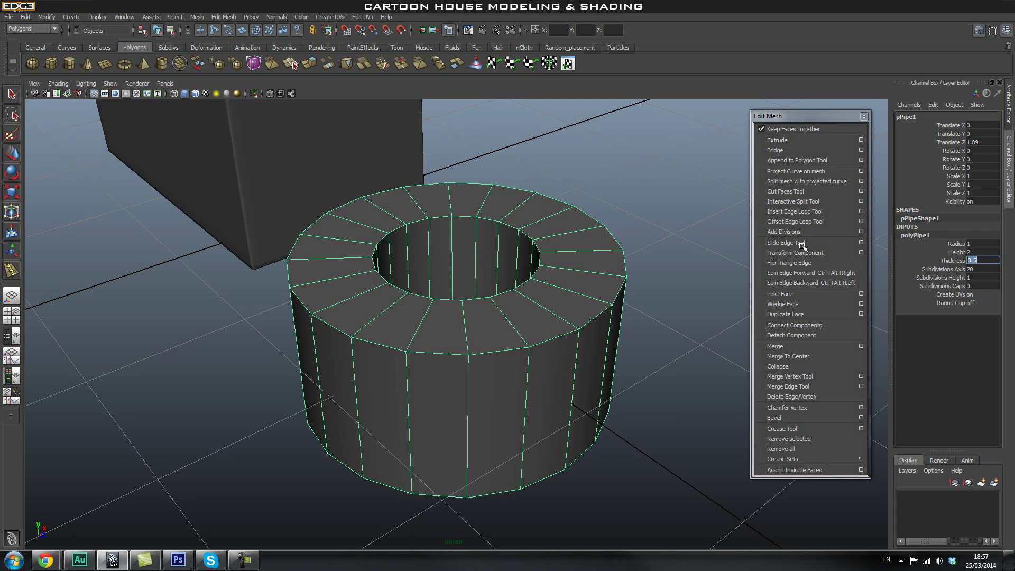
- Try 10 axis subdivisions on the pipe, and set the value back to 20
type("10")
key("Return")
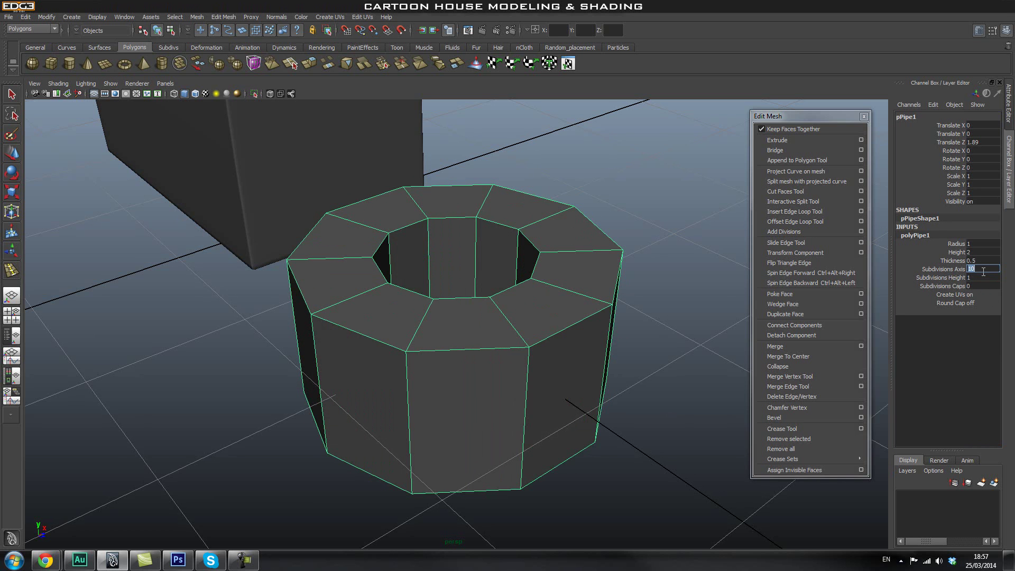
key("Return")
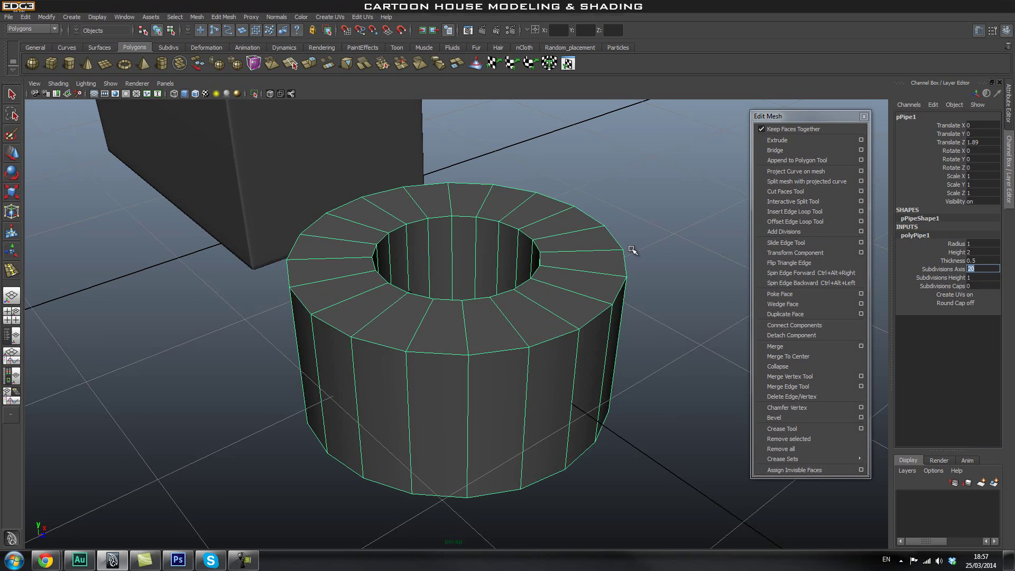
- Try duplicating the pipe beside the original at about 2.264 on X, and delete the copy
left_click(672, 209)
scroll(599, 226, "down", 2)
mouse_move(556, 261)
left_mouse_down("alt")
mouse_move(573, 271)
mouse_move(557, 276)
left_mouse_up("alt")
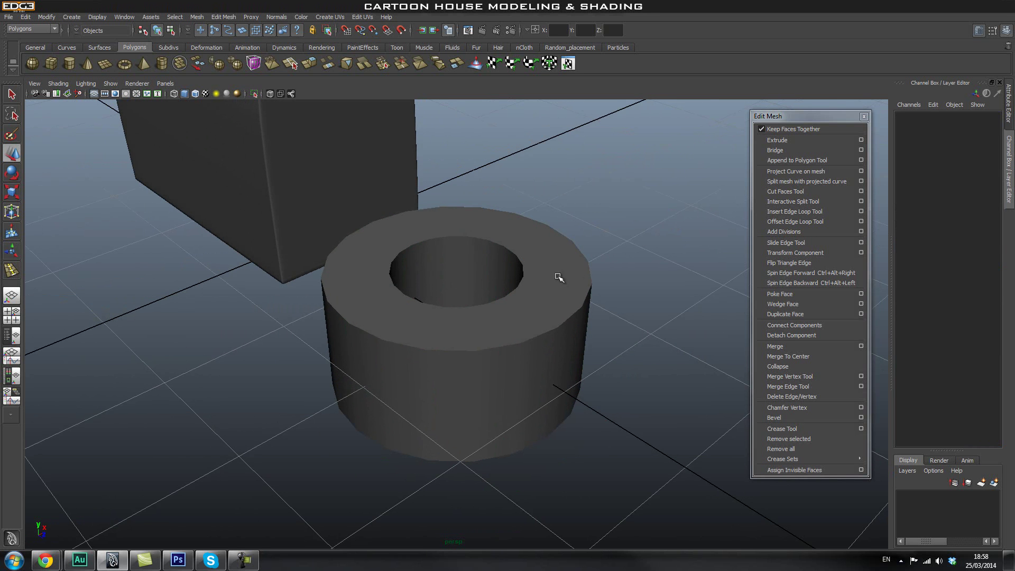
left_click(557, 276)
left_click_drag(618, 265, 610, 265, "alt")
key("ctrl+d")
key("r")
left_click_drag(482, 317, 687, 231)
key("w")
left_click(641, 351)
left_click(710, 260)
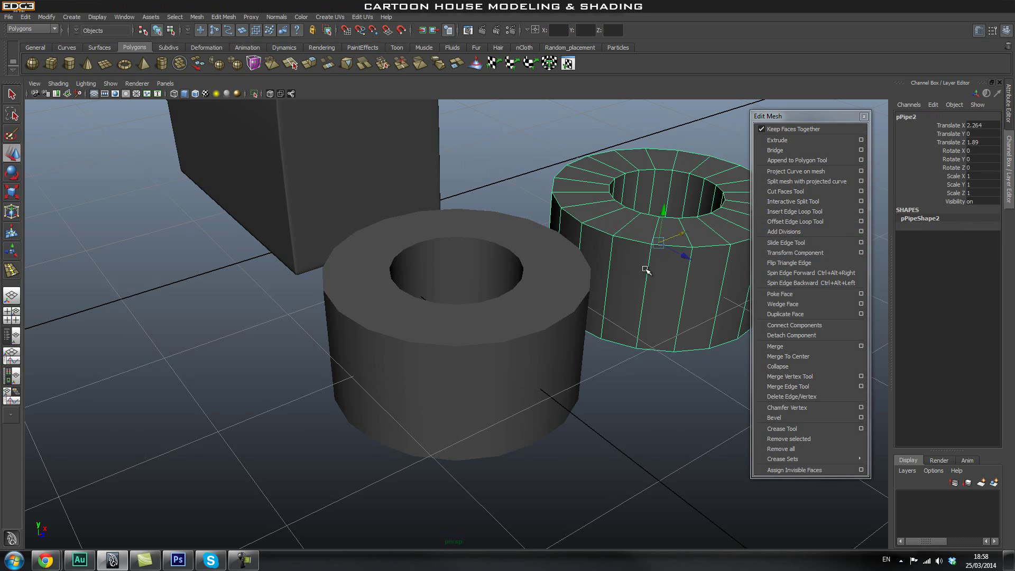
key("Delete")
- Select the remaining pipe and expand its polyPipe1 construction attributes
left_click(524, 337)
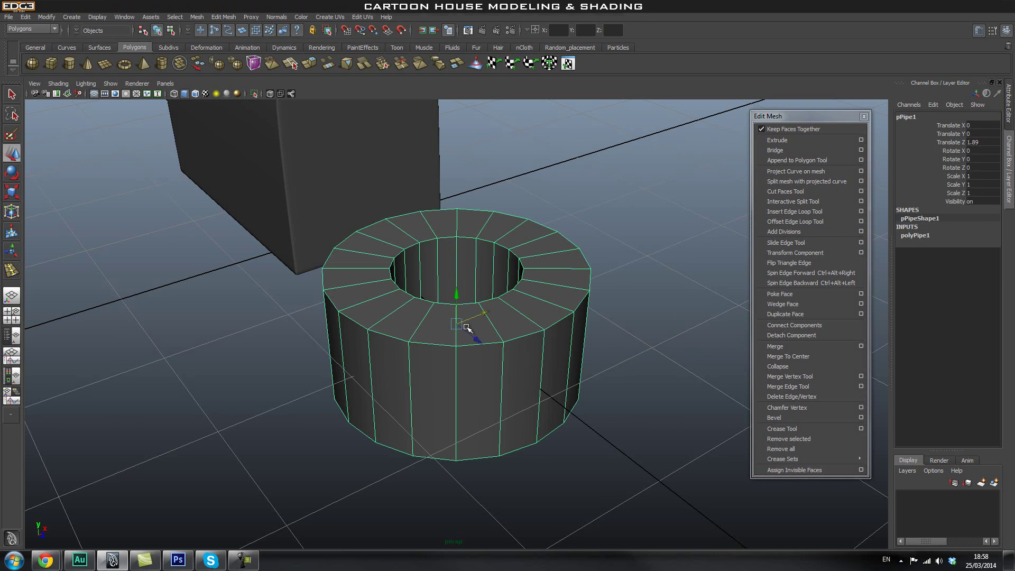
left_click_drag(578, 267, 608, 254, "alt")
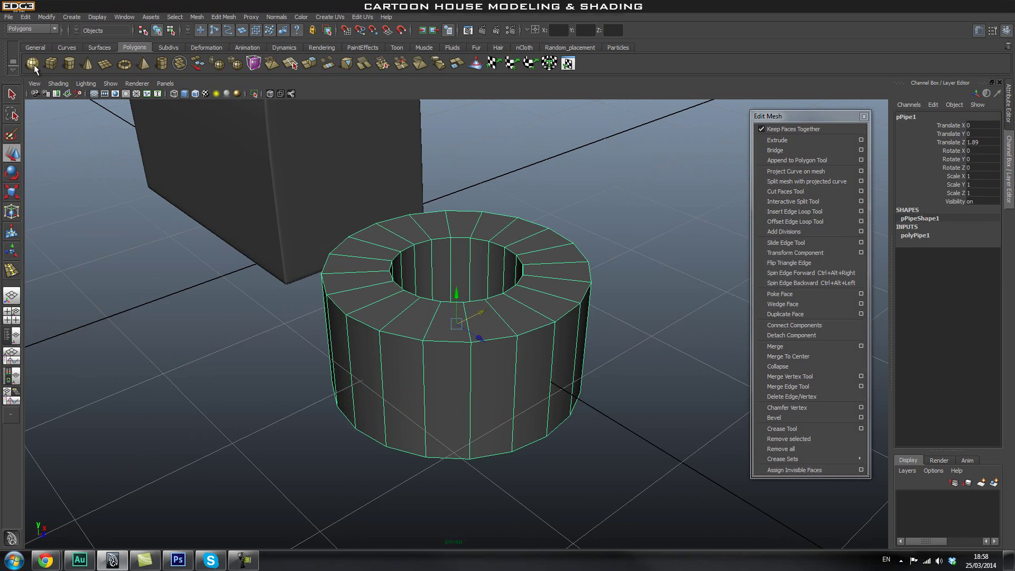
left_click_drag(566, 186, 530, 179, "alt")
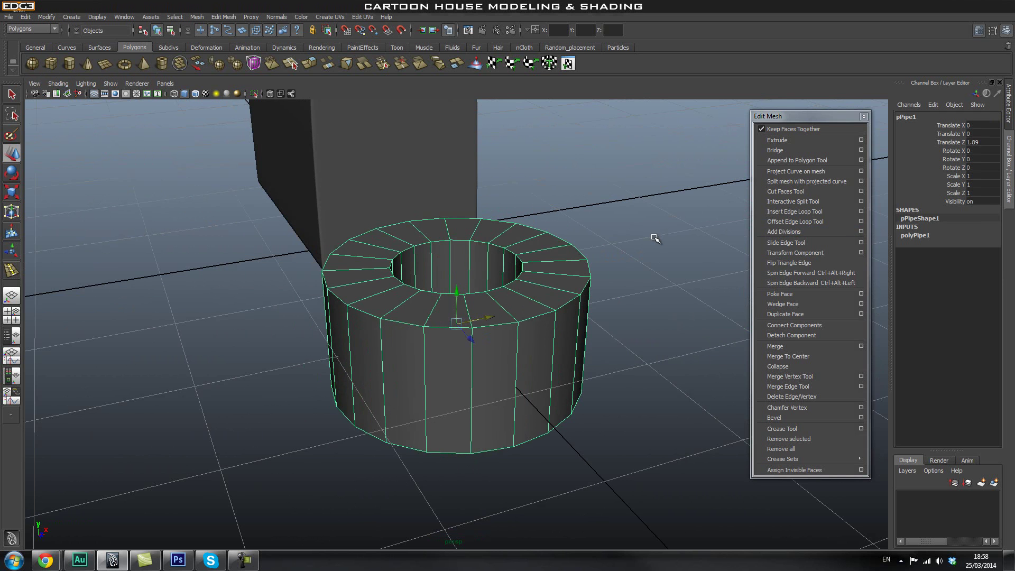
left_click(664, 268)
left_click_drag(674, 280, 515, 322, "alt")
left_click(518, 324)
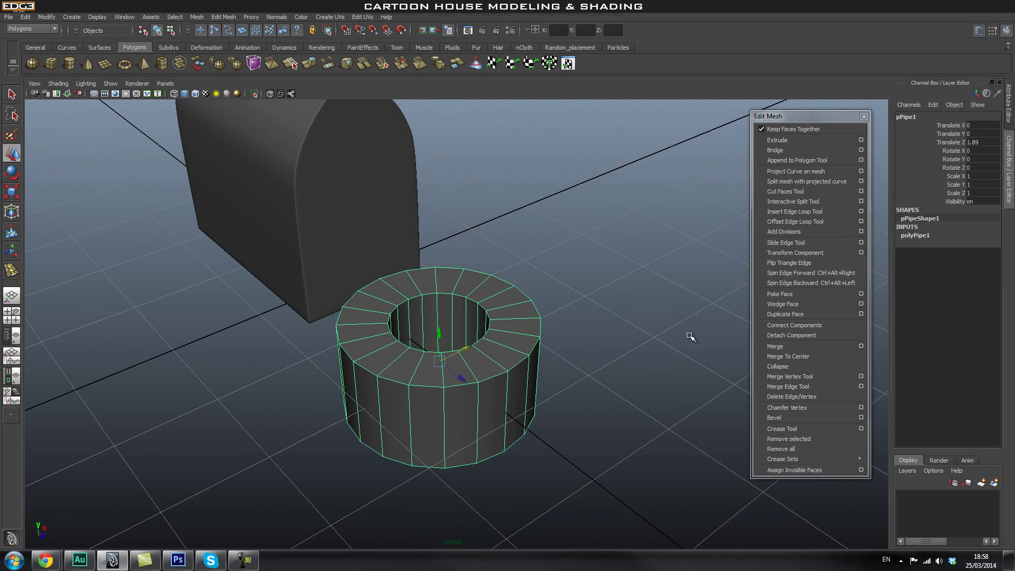
left_click(915, 234)
left_click_drag(550, 288, 567, 278, "alt")
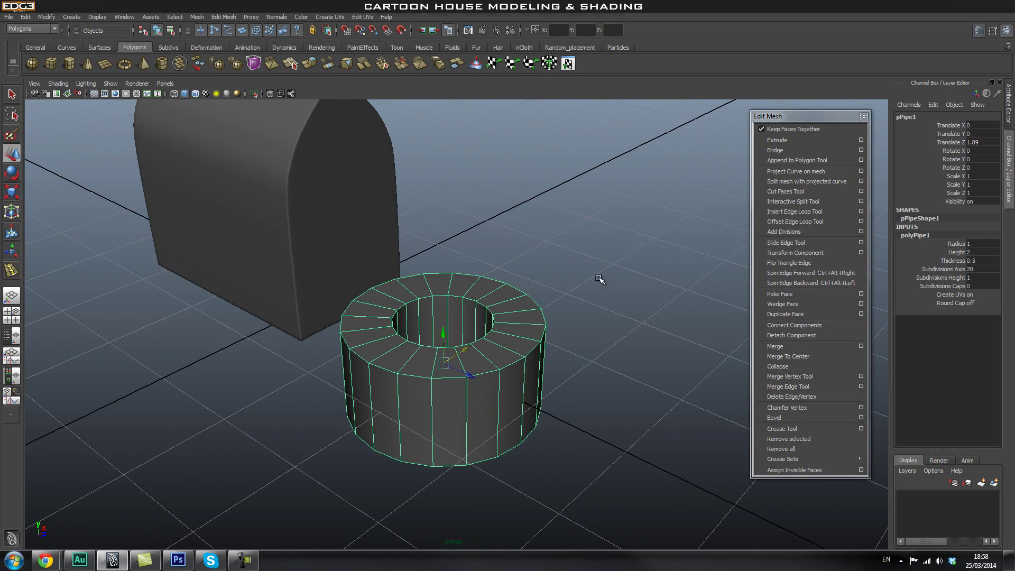
- Try thinning the pipe wall to a thickness of 0.01
left_click(959, 261)
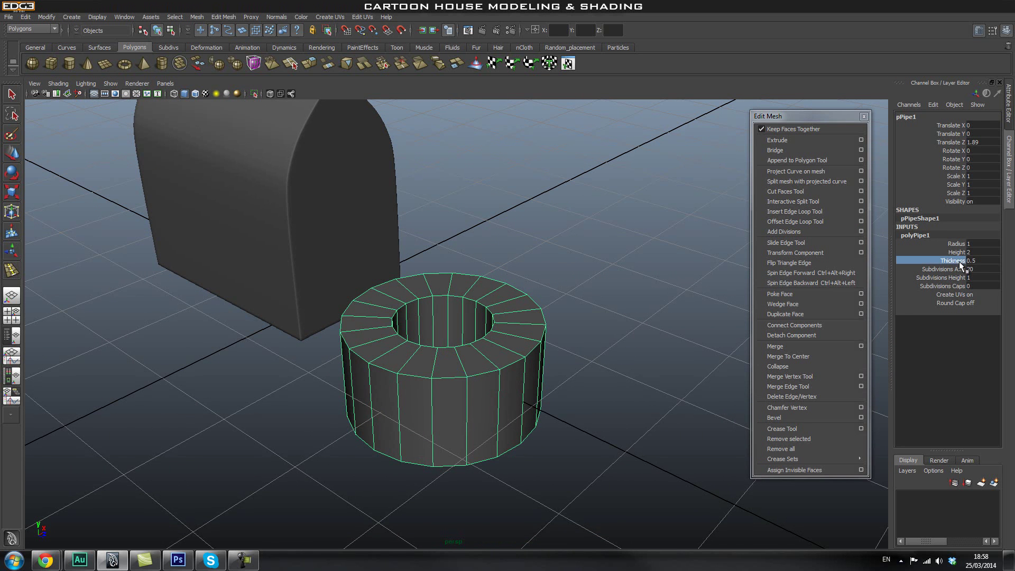
mouse_move(668, 256)
middle_mouse_down()
mouse_move(682, 252)
mouse_move(667, 255)
middle_mouse_up()
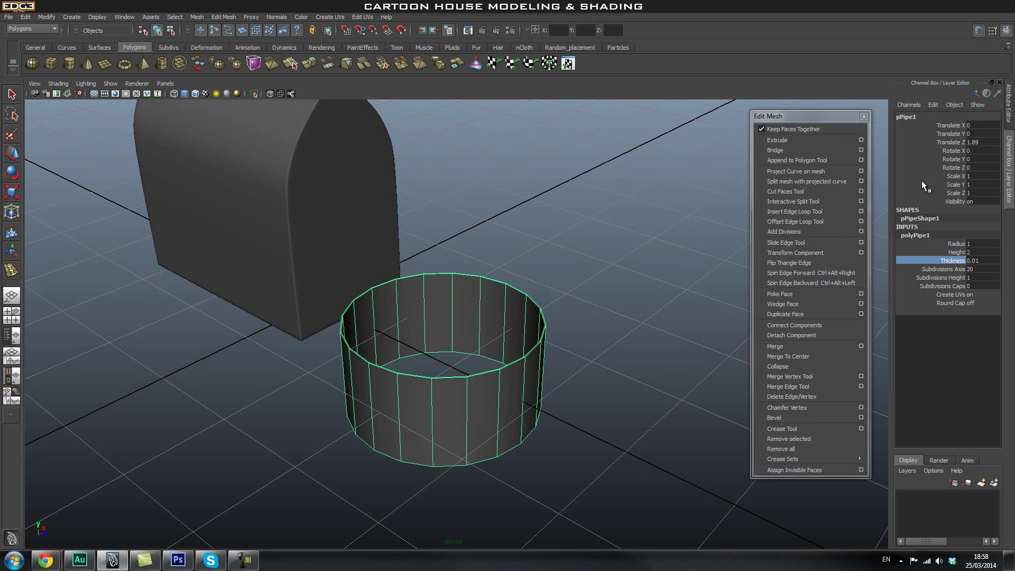
double_click(986, 261)
key("w")
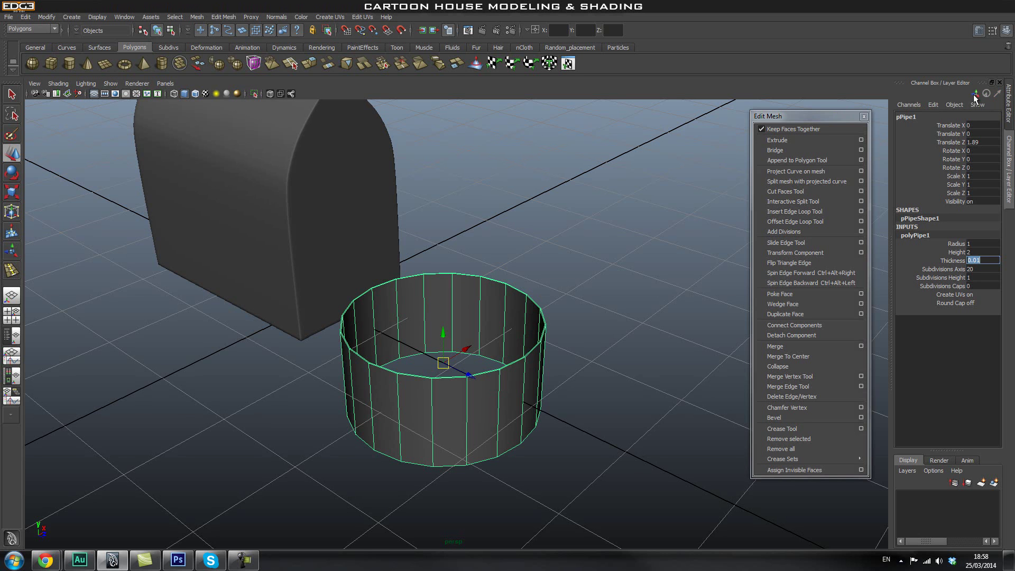
- Adjust the pipe's thickness interactively to about 0.12
left_click(945, 261)
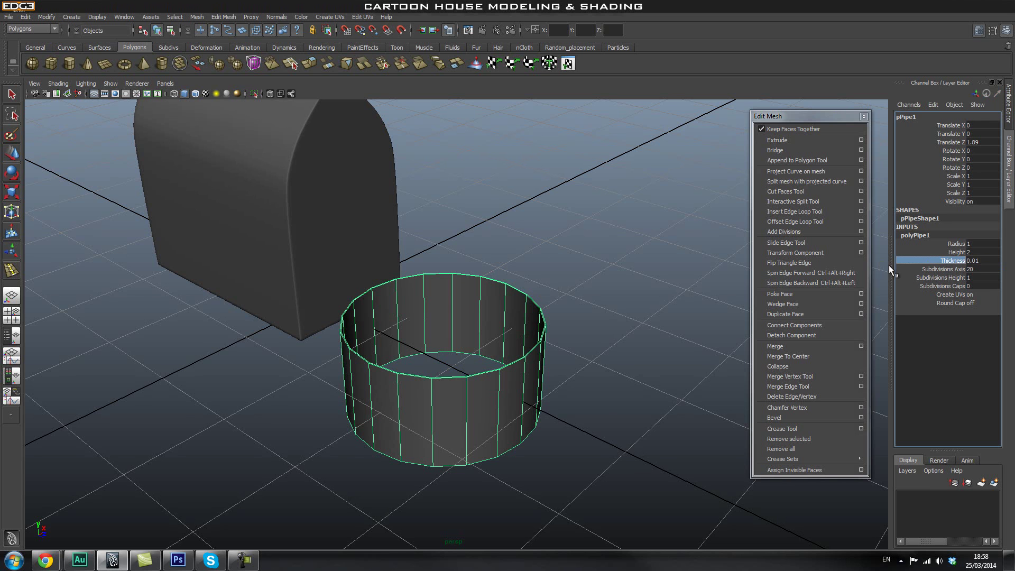
middle_click_drag(611, 326, 633, 326)
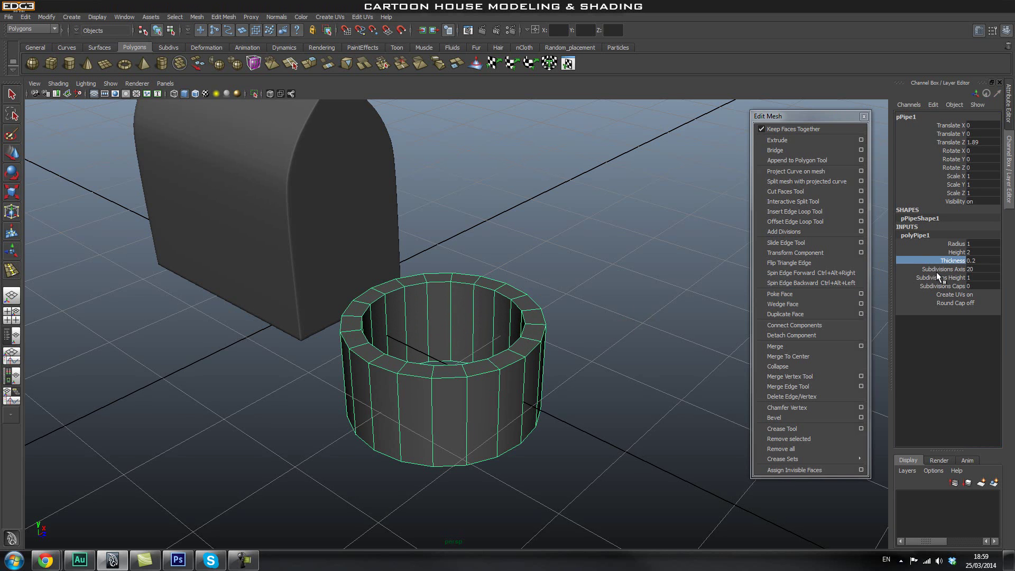
left_click(949, 260)
mouse_move(655, 264)
middle_mouse_down()
mouse_move(668, 272)
mouse_move(654, 278)
middle_mouse_up()
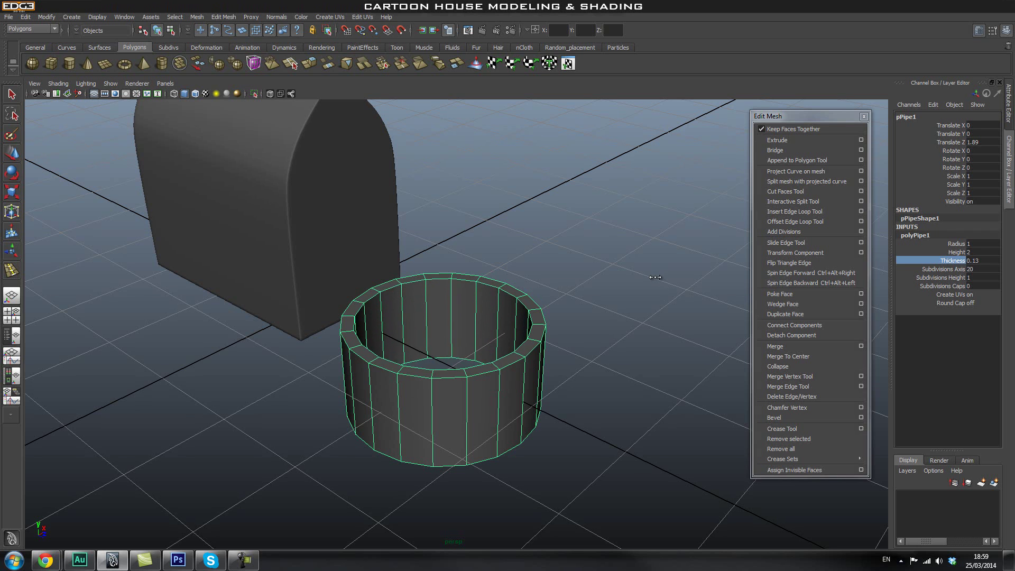
left_click_drag(655, 279, 417, 351, "alt")
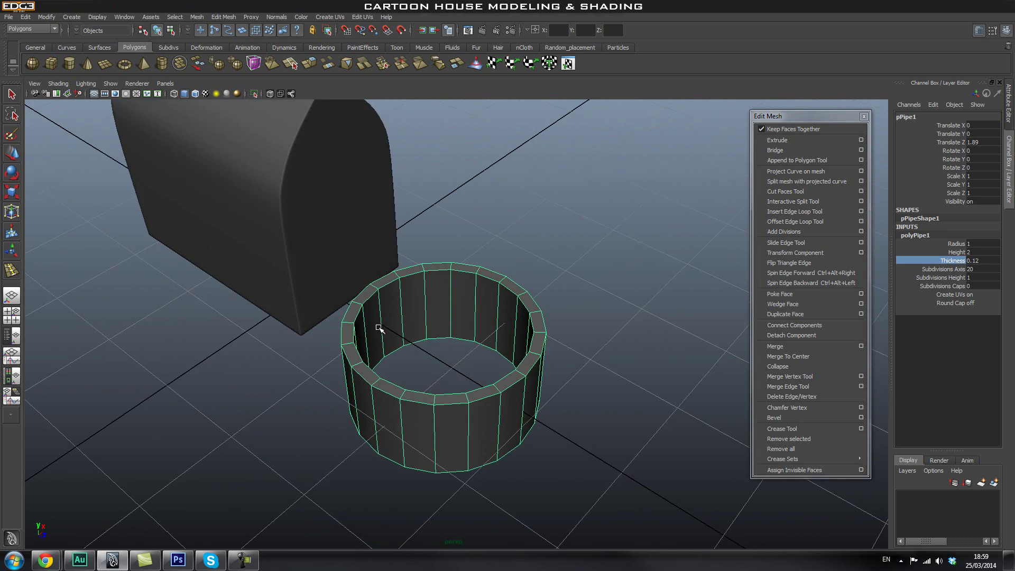
- Delete the faces of the pipe's front half in the top view, leaving a half ring
left_click_drag(440, 296, 464, 334, "alt")
key("space")
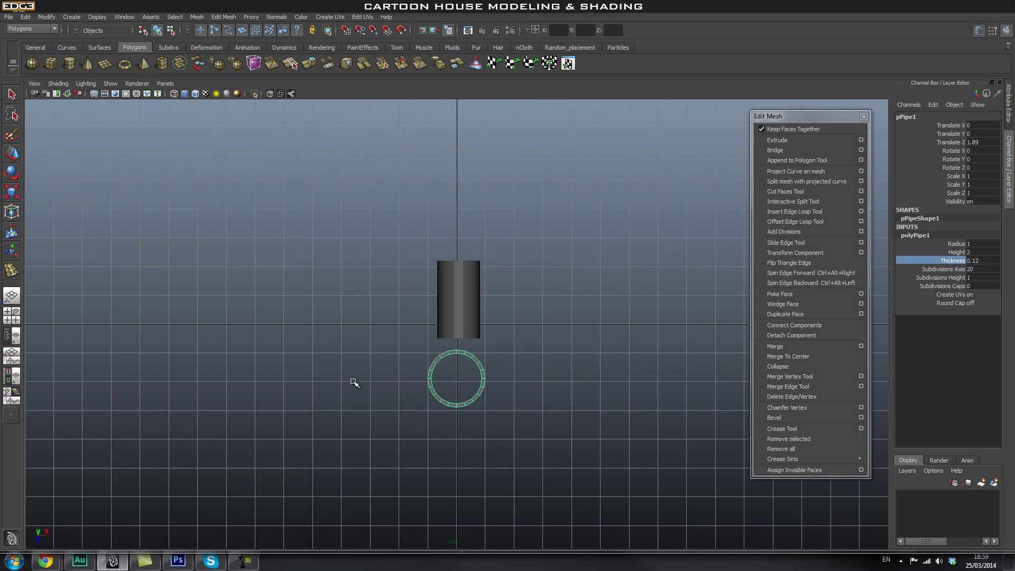
right_click_drag(465, 351, 492, 461, "alt")
middle_click_drag(450, 319, 426, 271, "alt")
right_click_drag(301, 396, 497, 400, "alt")
middle_click_drag(480, 373, 482, 355, "alt")
right_click_drag(465, 307, 467, 329)
left_click_drag(342, 350, 573, 426)
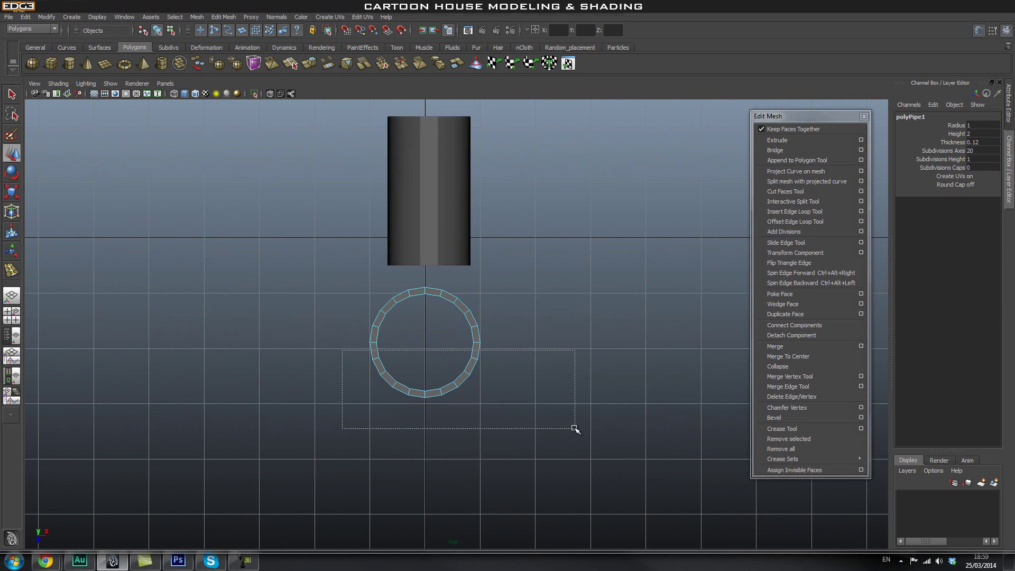
key("Delete")
- Return to the perspective view and select the remaining half pipe as a whole object
key("space")
left_click_drag(441, 307, 441, 293)
left_click_drag(481, 427, 455, 271, "alt")
left_click_drag(402, 389, 439, 284, "alt")
left_click_drag(486, 340, 446, 321, "alt")
right_click_drag(424, 297, 482, 275)
left_click(377, 310)
left_click_drag(553, 377, 571, 367, "alt")
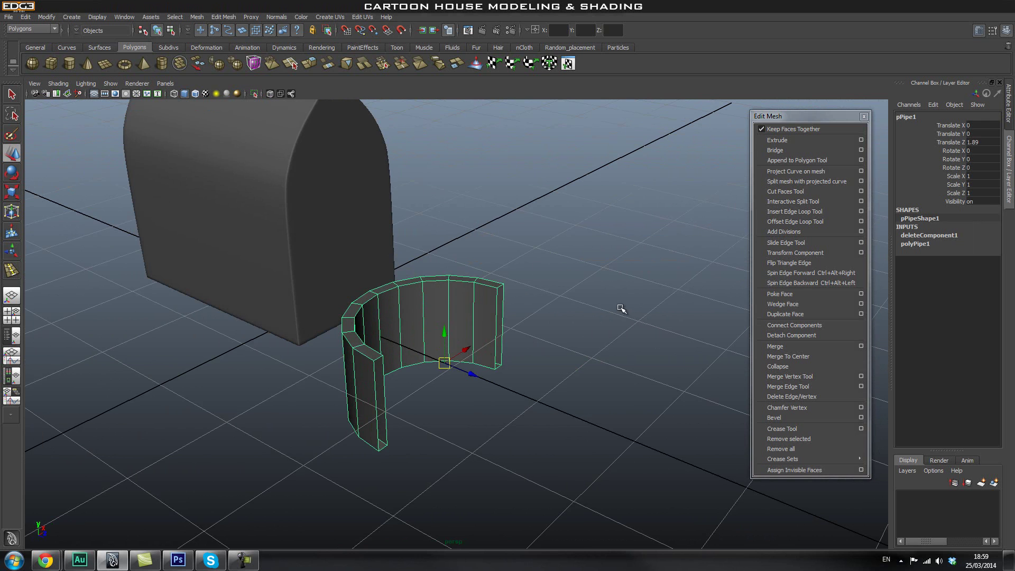
- Rotate the half pipe to 90 degrees on X so it stands as an arch
key("e")
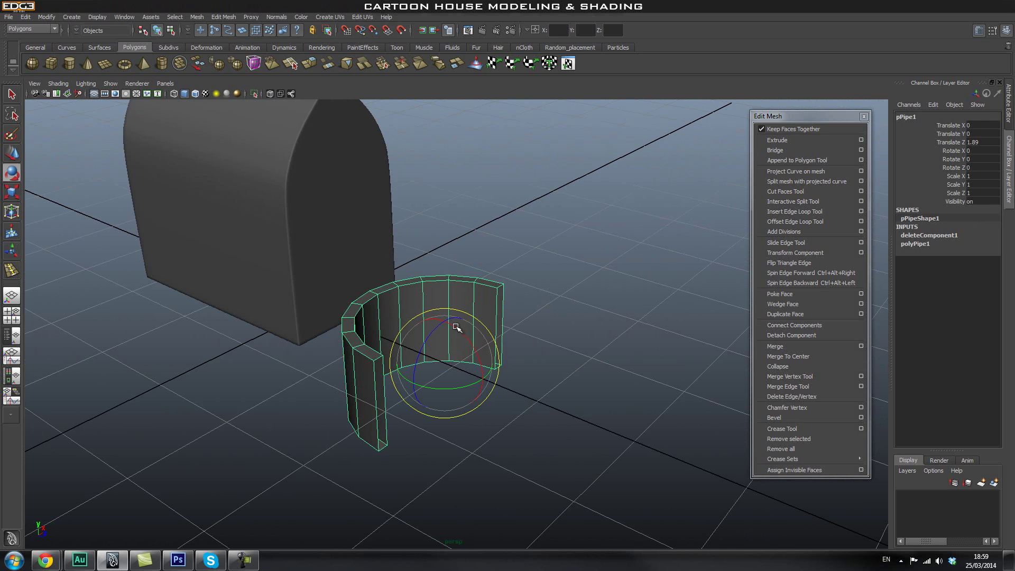
left_click_drag(457, 328, 485, 381)
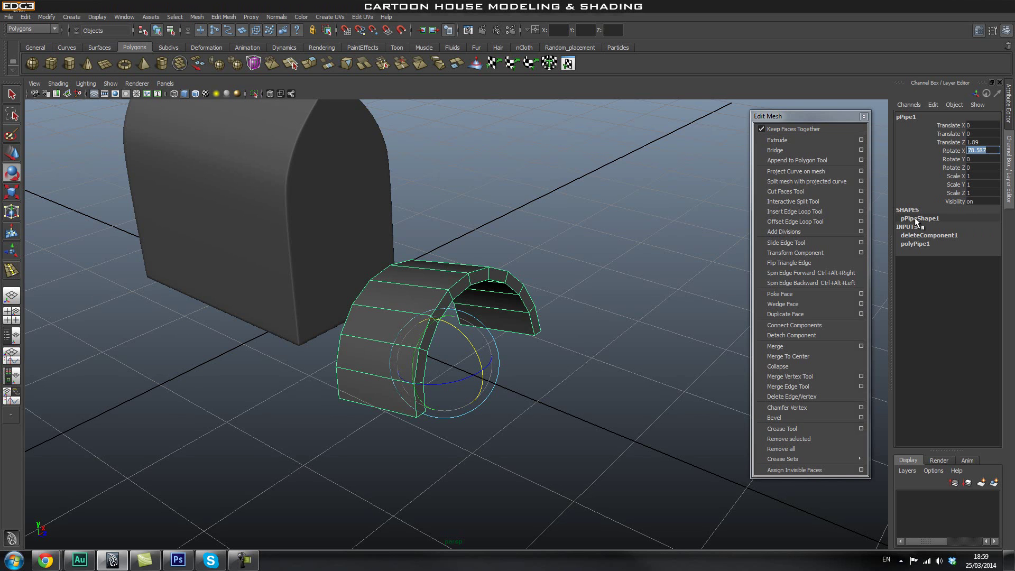
type("90")
key("Return")
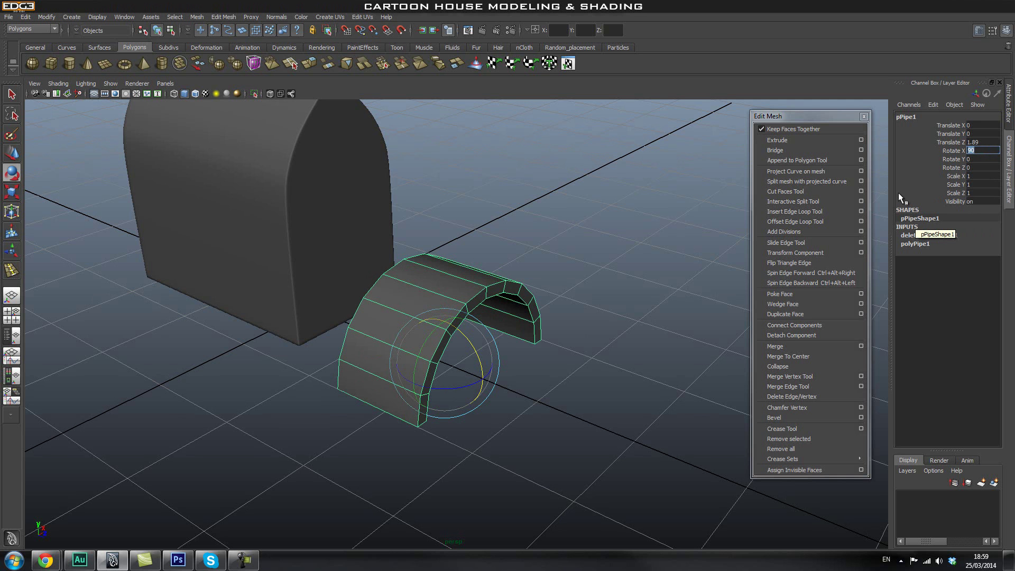
mouse_move(653, 313)
left_mouse_down("alt")
mouse_move(580, 290)
mouse_move(671, 302)
left_mouse_up("alt")
left_click(464, 310)
left_click_drag(464, 310, 526, 266, "alt")
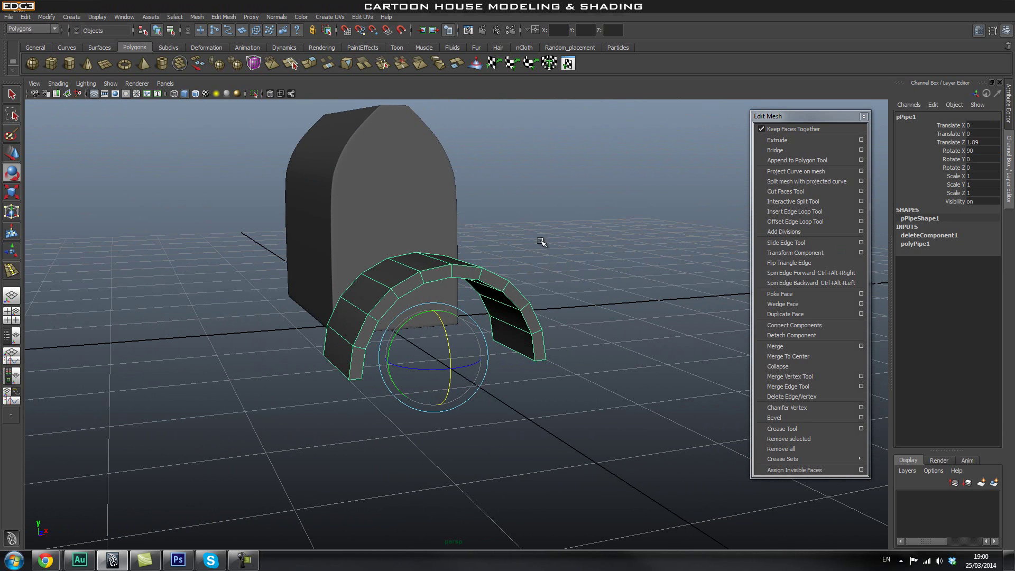
- Switch to the front view and display wireframe over the shaded models
key("space")
left_click_drag(542, 242, 543, 267)
right_click_drag(425, 317, 396, 348, "alt")
middle_click_drag(482, 319, 478, 280, "alt")
right_click_drag(387, 349, 507, 365, "alt")
scroll(459, 280, "up", 5)
middle_click_drag(568, 336, 571, 355, "alt")
right_click_drag(570, 355, 541, 355, "alt")
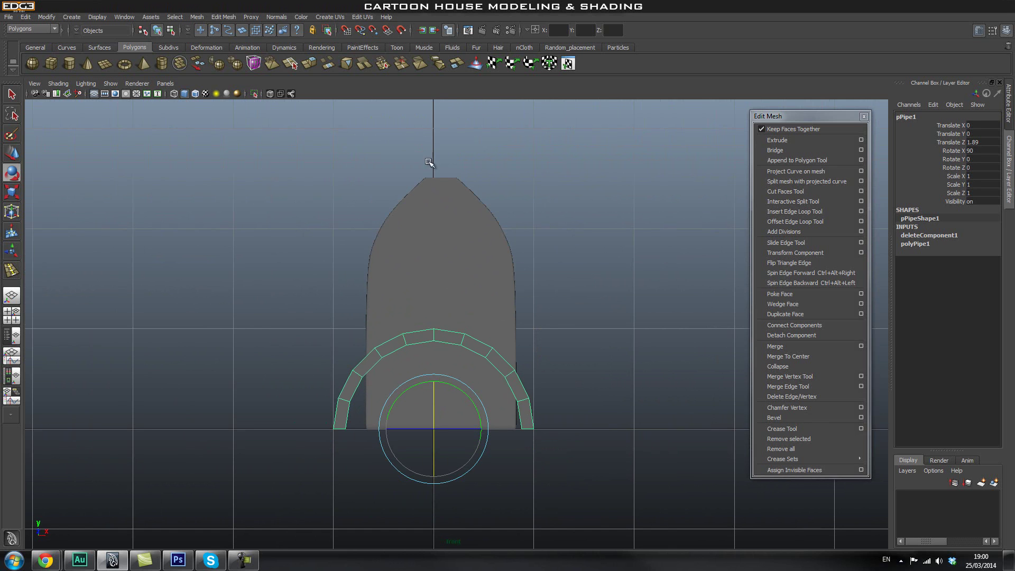
left_click(194, 93)
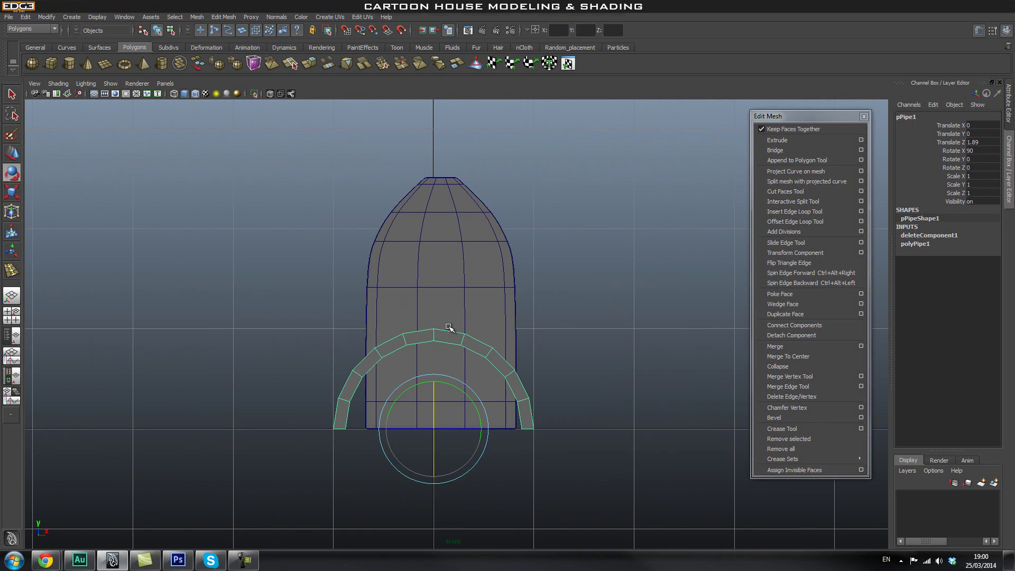
right_click_drag(247, 350, 543, 333, "alt")
middle_click_drag(540, 329, 516, 287, "alt")
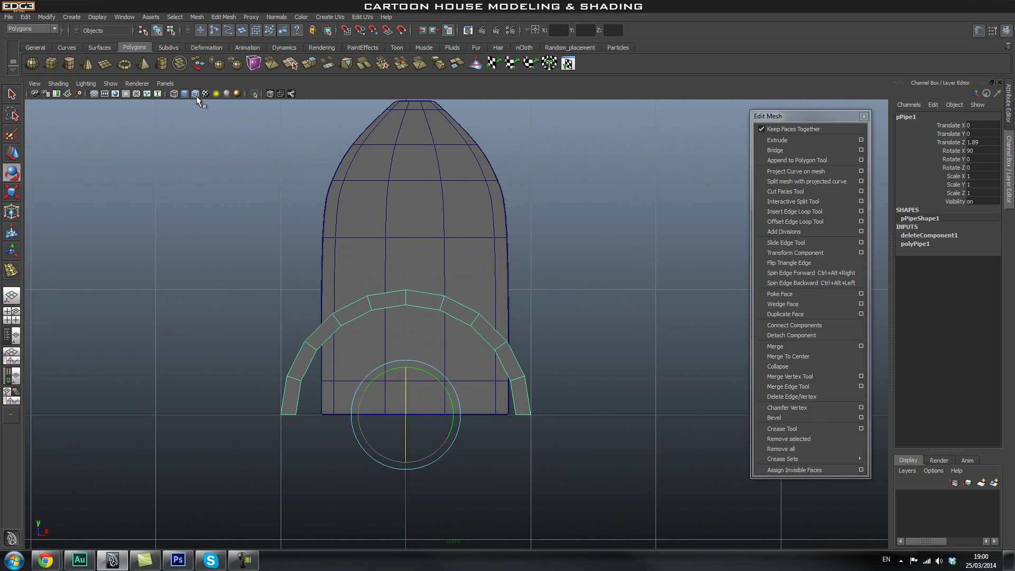
- Reselect the arch and scale it down uniformly to about 0.476
key("q")
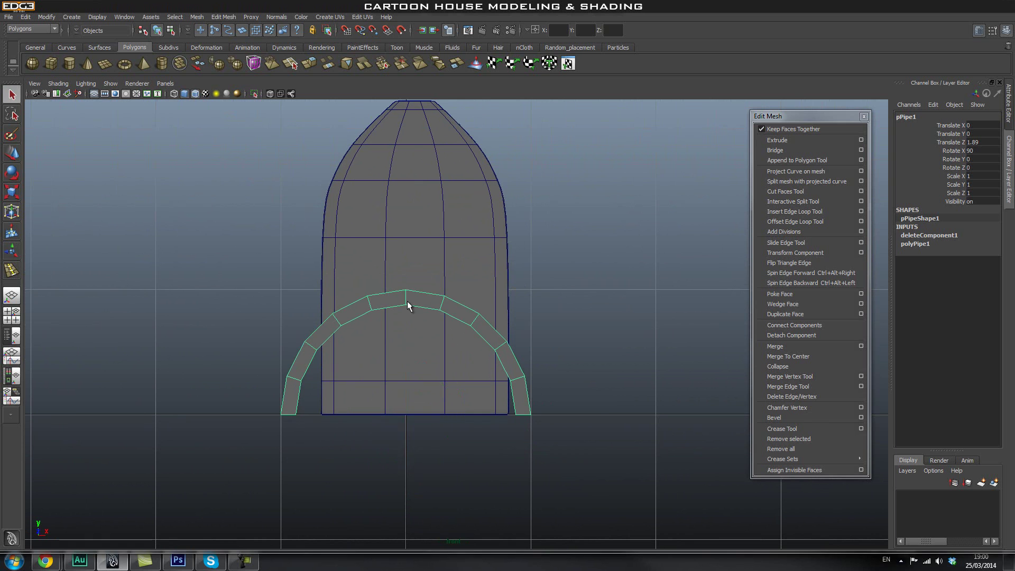
left_click(600, 295)
left_click(429, 302)
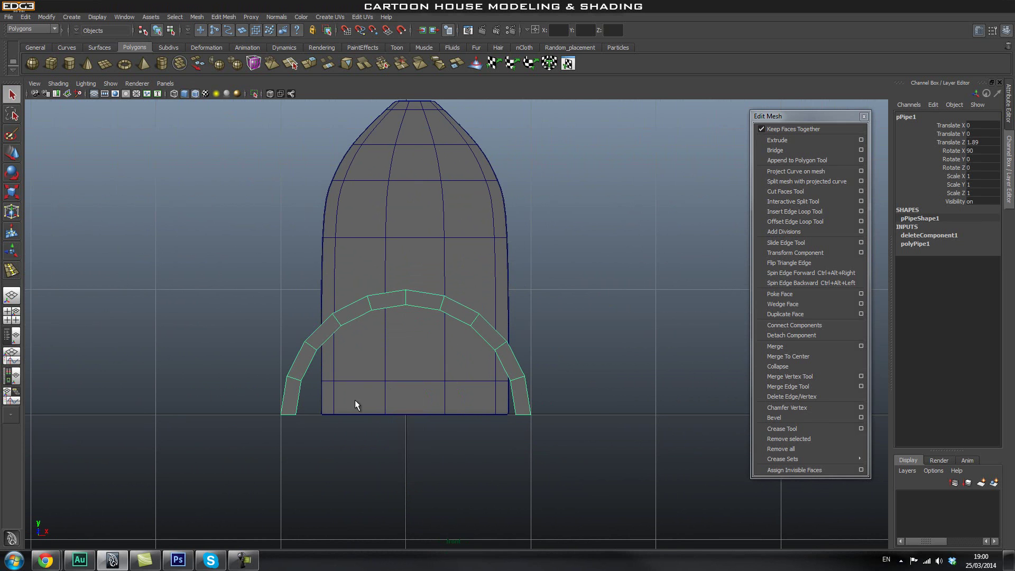
key("r")
scroll(378, 408, "up", 2)
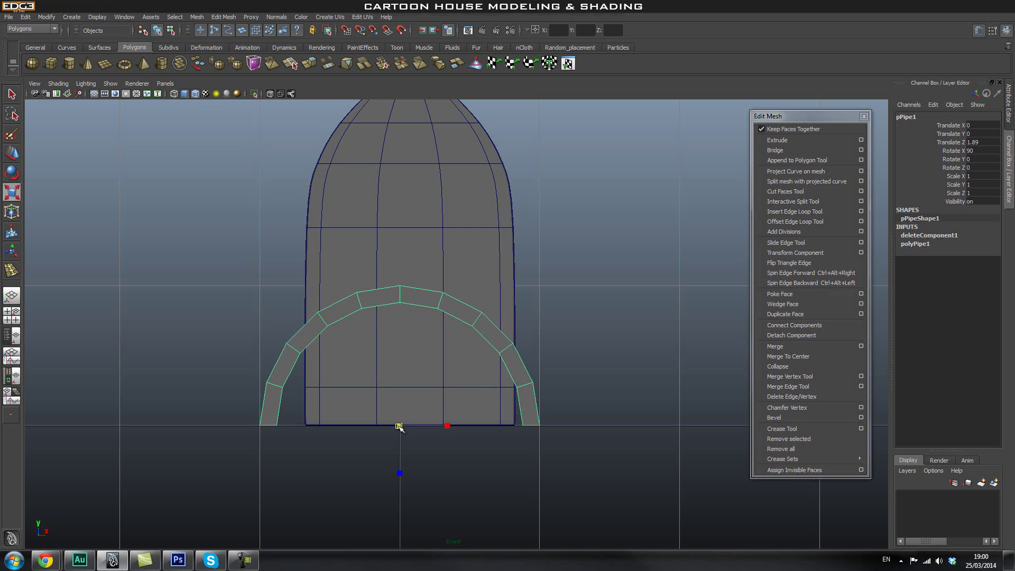
left_click_drag(399, 427, 289, 461)
- Move the arch up onto the house front, to about 0.057 on X and 1.028 on Y
key("w")
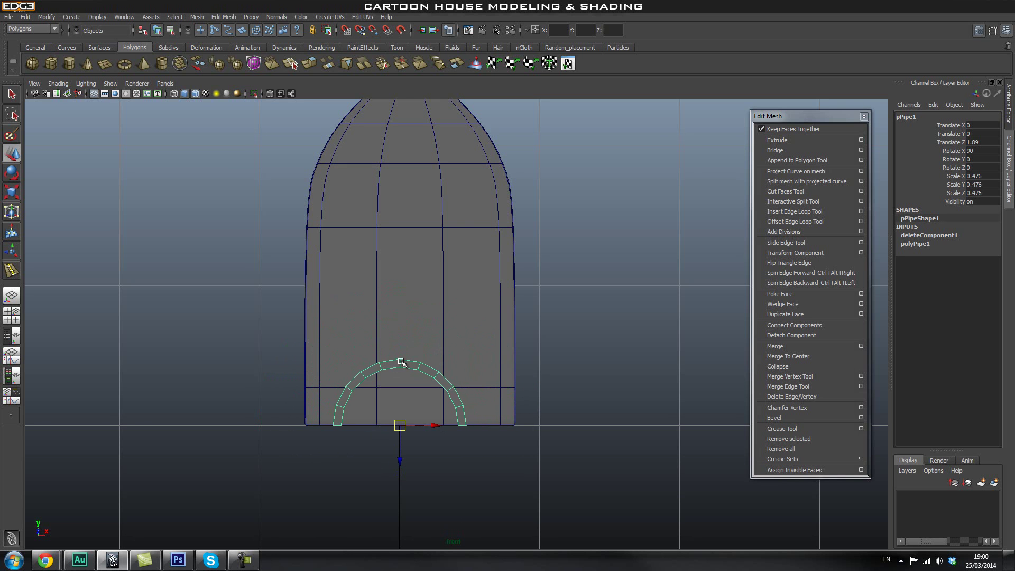
left_click_drag(401, 423, 411, 284)
right_click_drag(356, 300, 380, 275, "alt")
middle_click_drag(381, 273, 377, 375, "alt")
left_click_drag(406, 382, 404, 383)
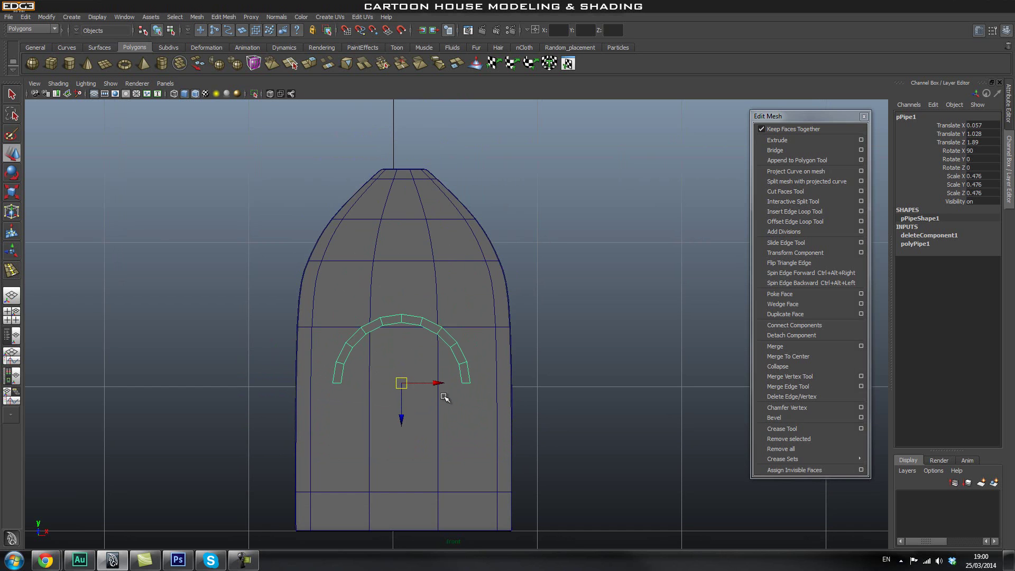
- Narrow the arch to about 0.416 on Scale X and shift it to about 0.079 on X and 1.057 on Y
key("r")
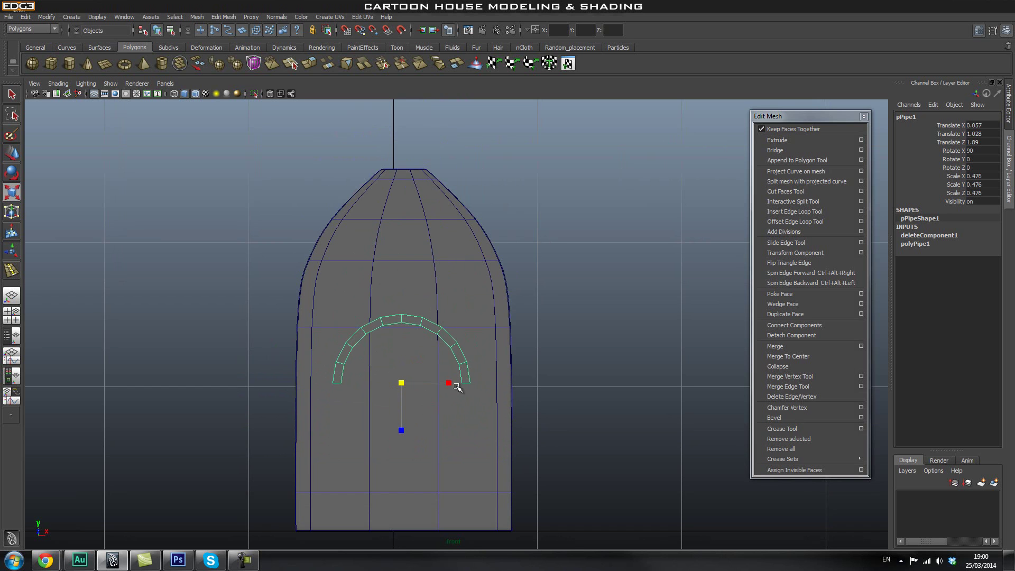
left_click_drag(450, 382, 402, 357)
key("w")
- Move the arch back against the house to about 0.701 on Z and flatten its depth to about 0.085 on Scale Y
key("space")
left_click_drag(419, 395, 482, 381, "alt")
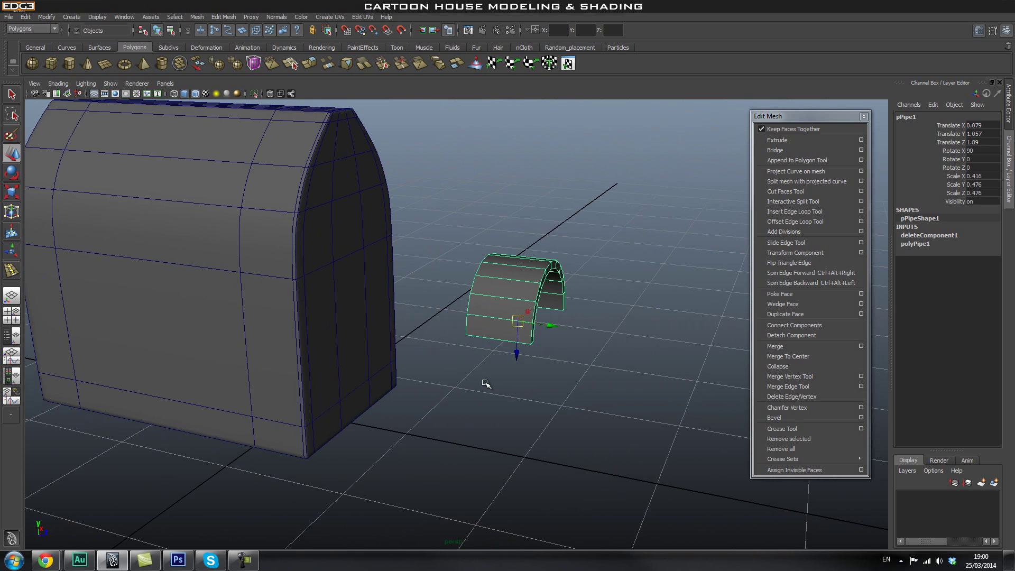
left_click_drag(560, 324, 403, 304)
key("w")
left_click_drag(584, 312, 509, 385, "alt")
- Check the arch against the house front, and switch it to edge selection in the perspective view
key("space")
left_click_drag(452, 352, 452, 354)
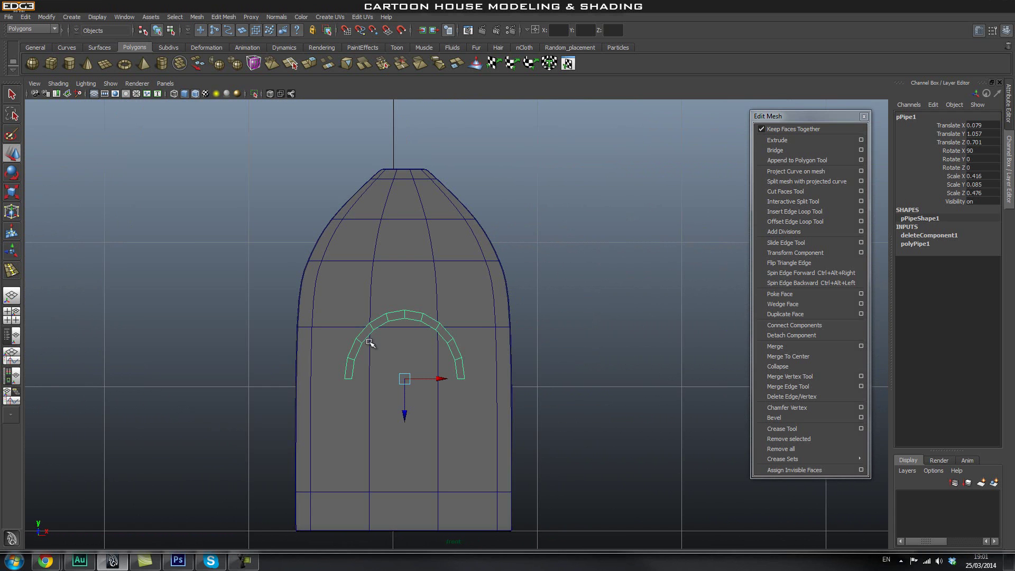
middle_click_drag(383, 355, 378, 326, "alt")
right_click_drag(362, 290, 462, 370, "alt")
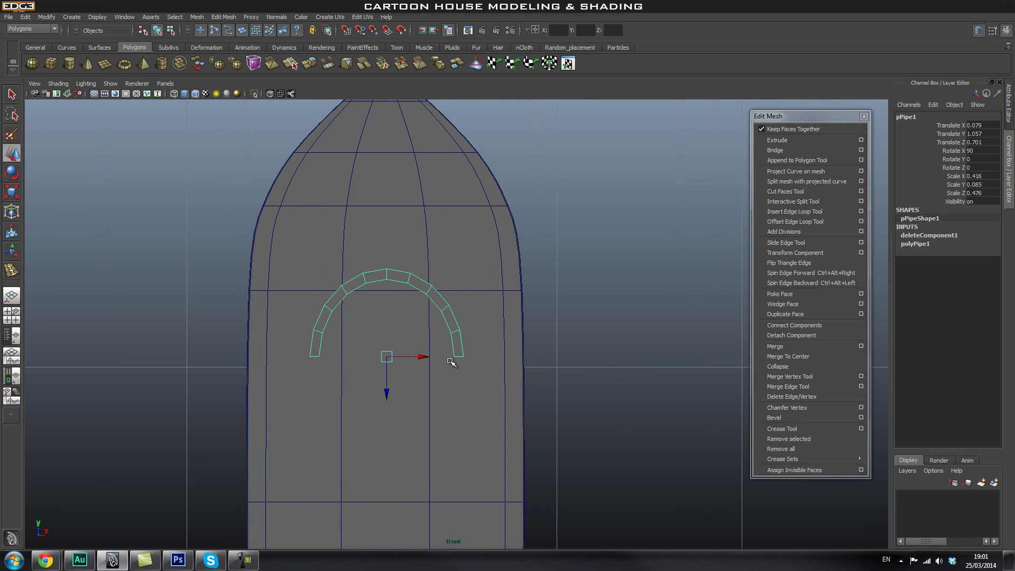
middle_click_drag(456, 354, 453, 350, "alt")
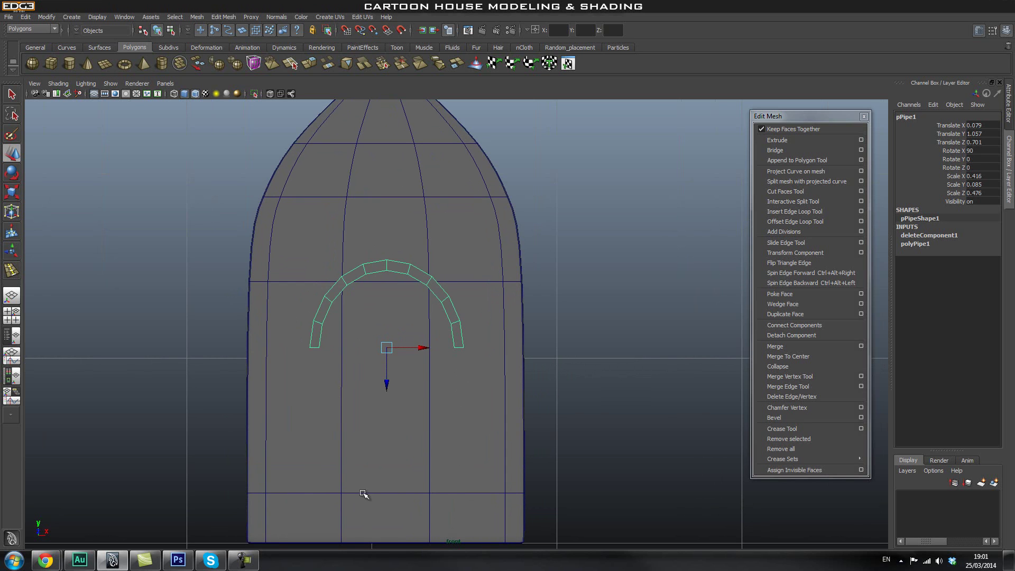
key("space")
left_click_drag(420, 499, 435, 403)
scroll(373, 351, "up", 4)
middle_click_drag(373, 350, 433, 378, "alt")
right_click_drag(337, 382, 445, 383, "alt")
middle_click_drag(446, 383, 457, 329, "alt")
right_click_drag(470, 290, 471, 260)
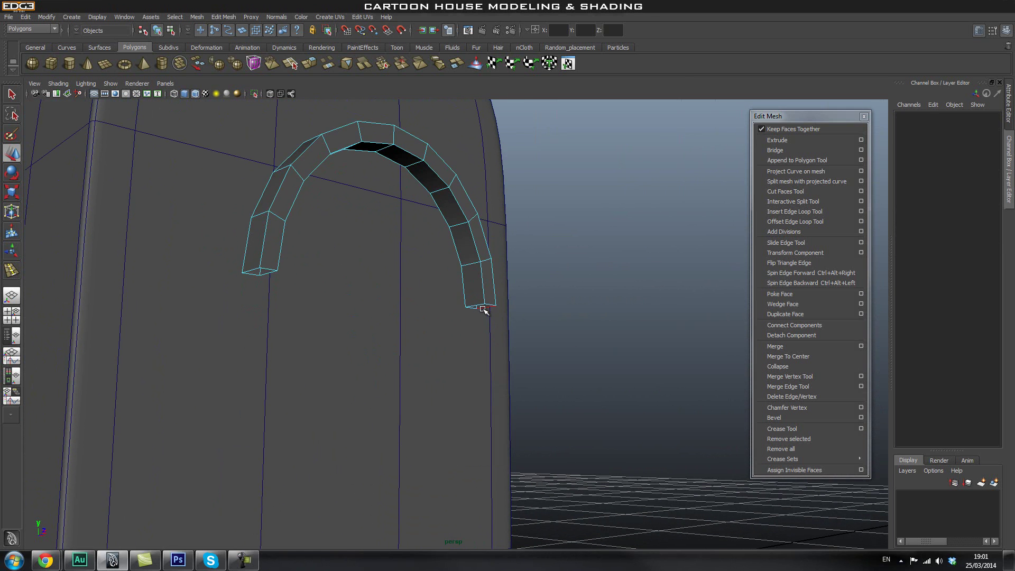
- Select the border edges around both open lower ends of the arch
right_click_drag(407, 317, 521, 333, "alt")
left_click_drag(521, 333, 508, 330, "alt")
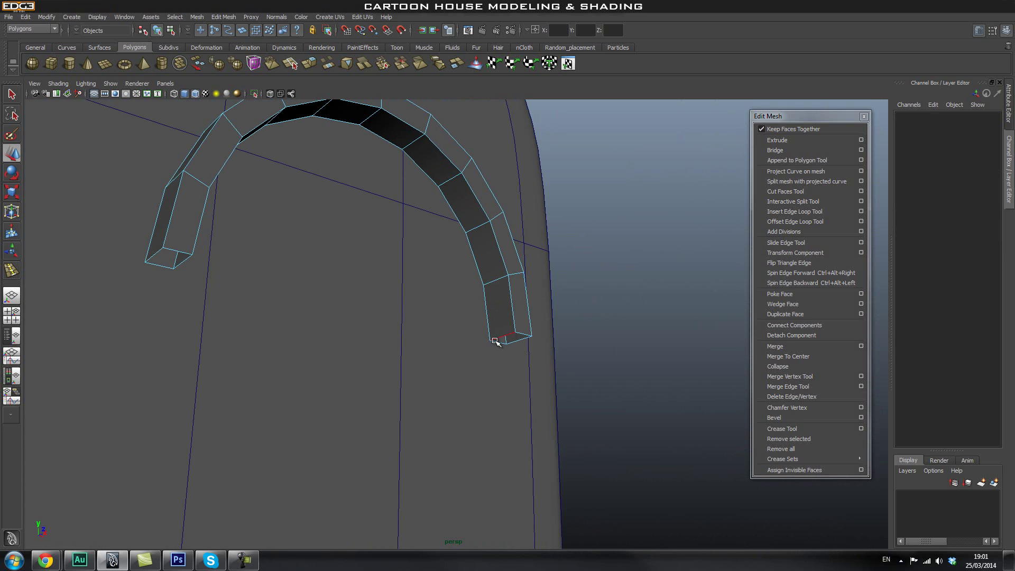
left_click(504, 337)
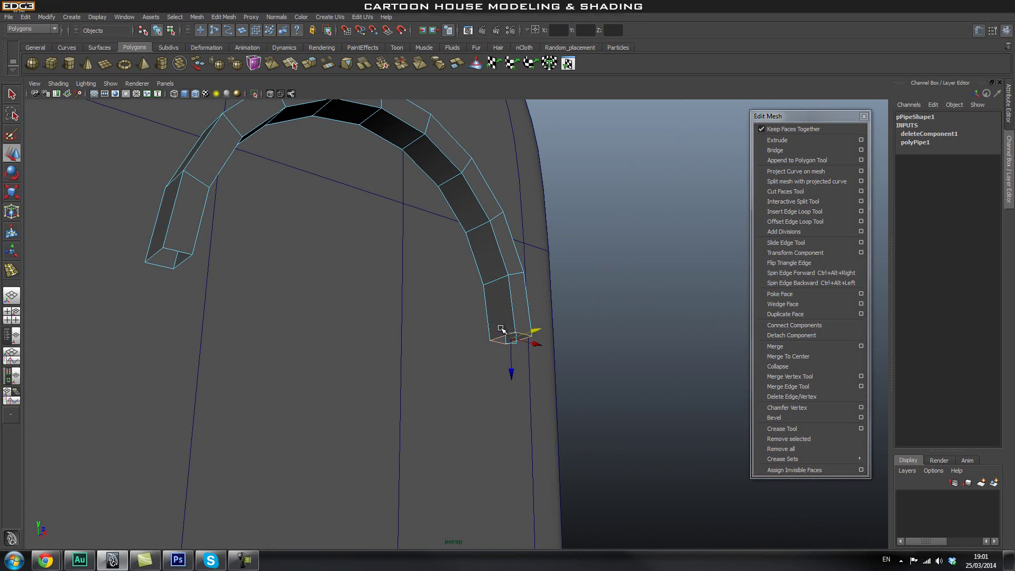
left_click(174, 253, "shift")
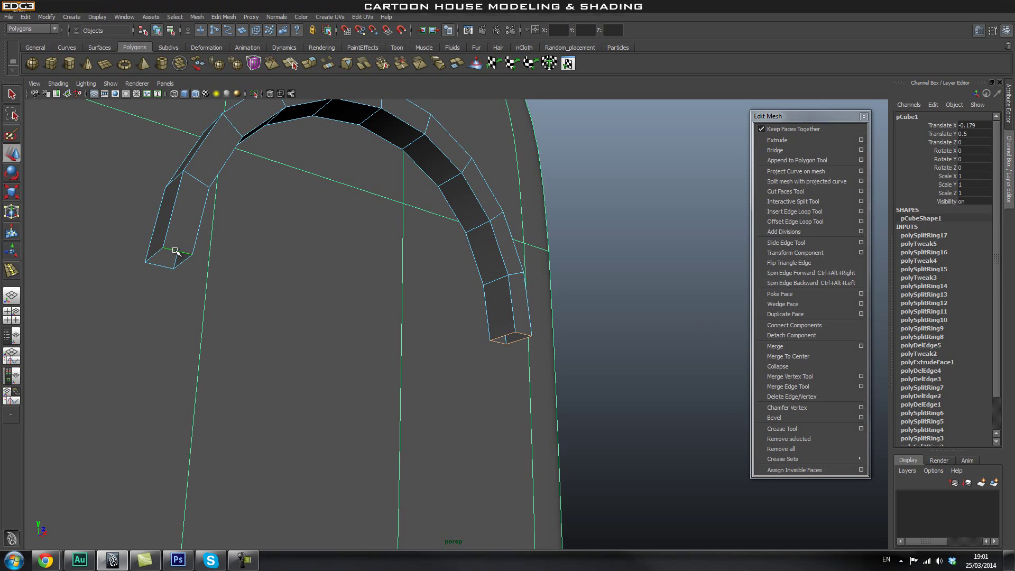
left_click(603, 253)
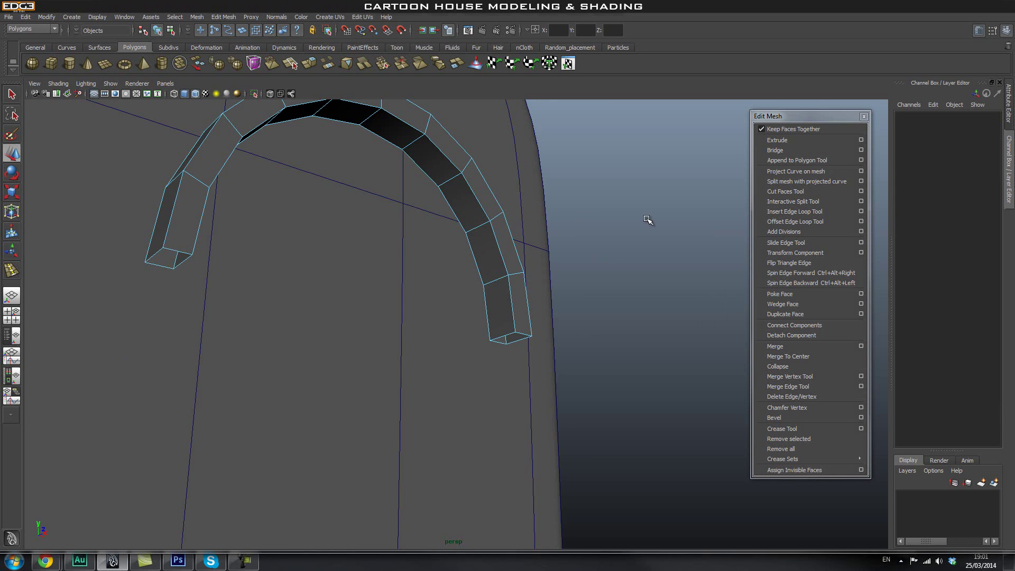
left_click(482, 211)
left_click(521, 334)
left_click(176, 251, "shift")
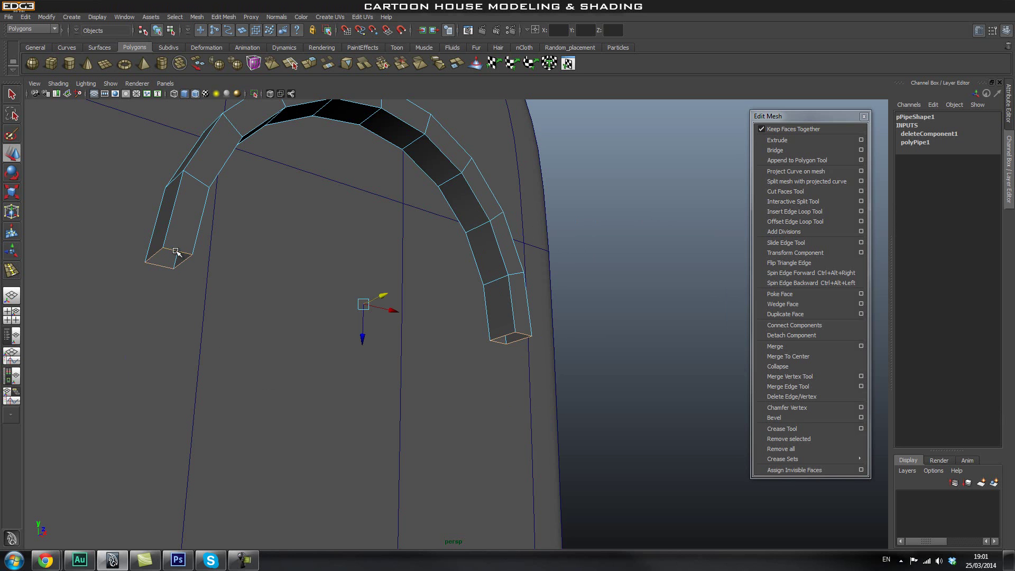
- Extrude the selected end edges in the front view and pull them down toward the base of the house
left_click_drag(627, 308, 570, 340, "alt")
key("space")
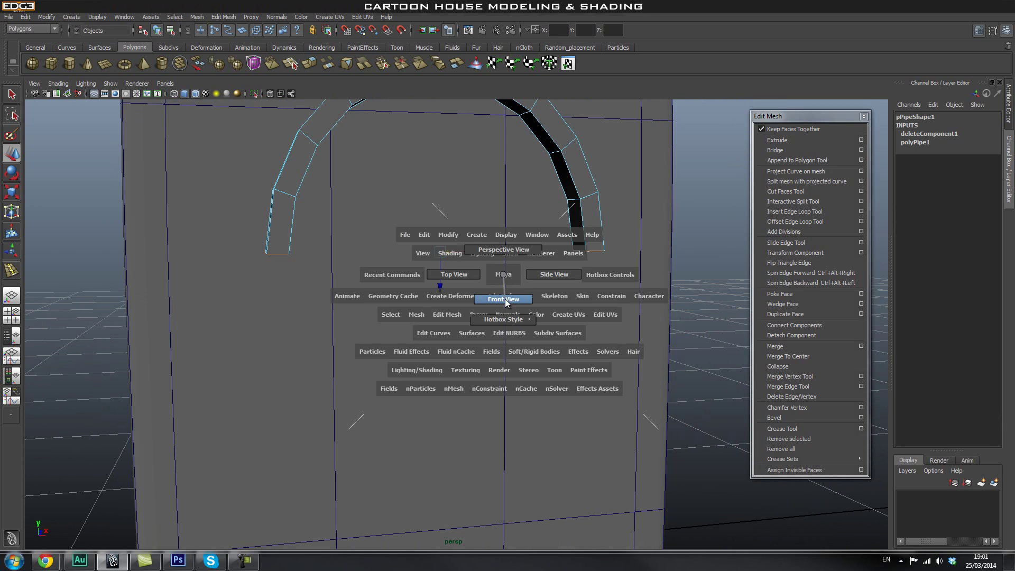
left_click(504, 299)
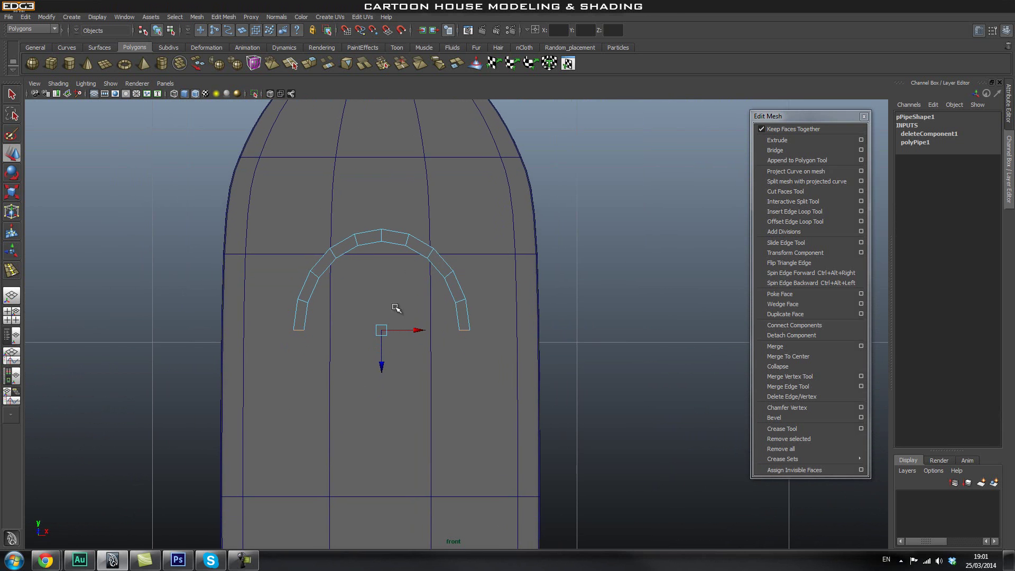
scroll(333, 356, "down", 2)
middle_click_drag(333, 356, 351, 347, "alt")
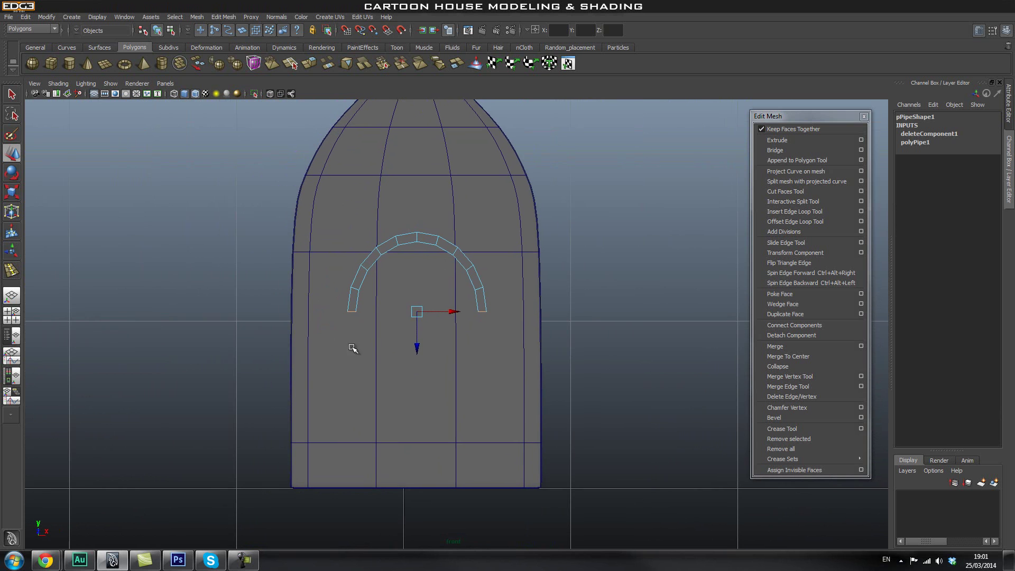
left_click(791, 142)
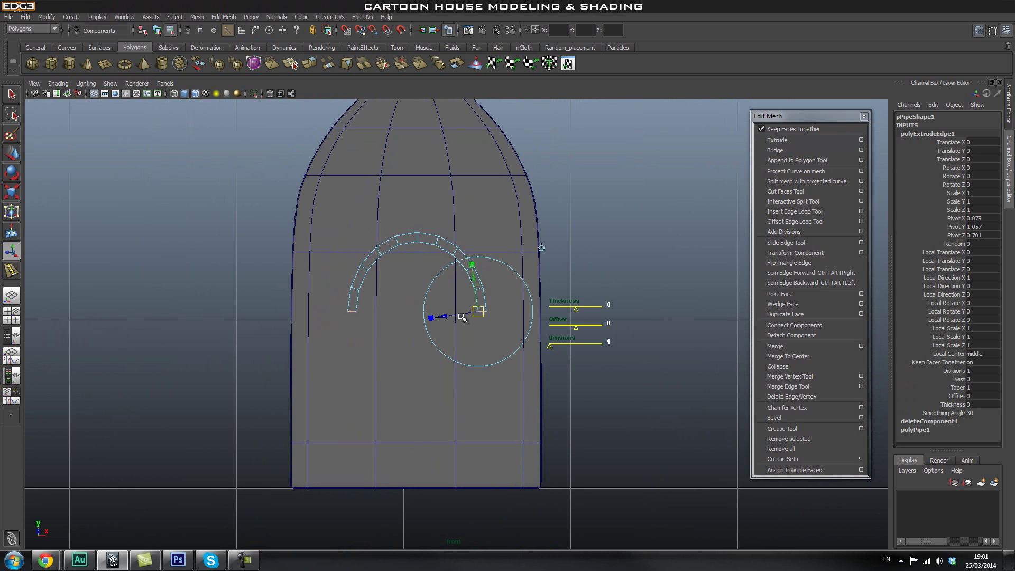
key("w")
left_click_drag(413, 356, 427, 515)
- Snap the extruded leg ends vertically to the ground grid line at the base of the house
right_click_drag(288, 489, 448, 487, "alt")
middle_click_drag(450, 373, 449, 288, "alt")
right_click_drag(241, 423, 496, 442, "alt")
middle_click_drag(496, 441, 525, 346, "alt")
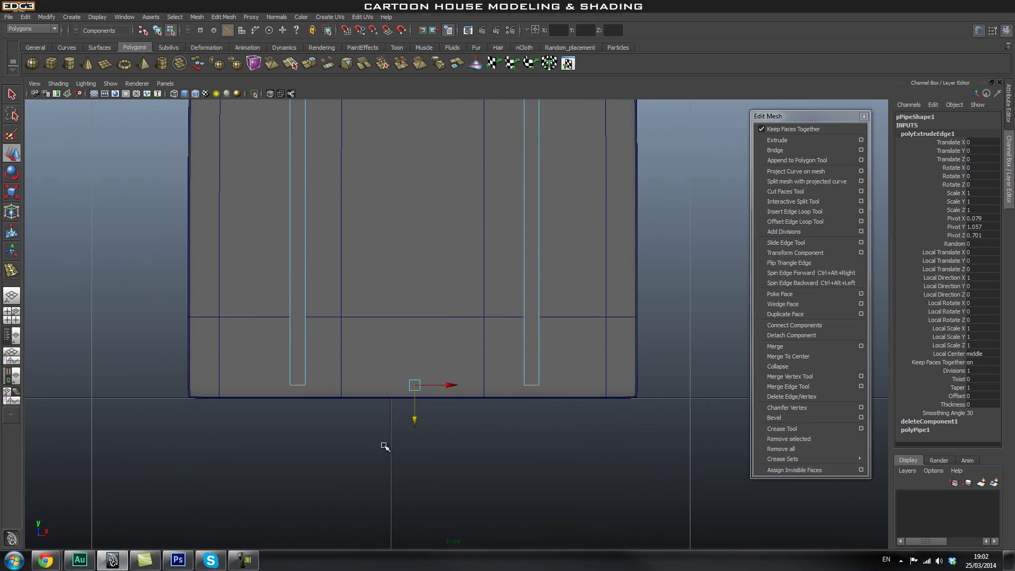
left_click_drag(416, 423, 419, 359)
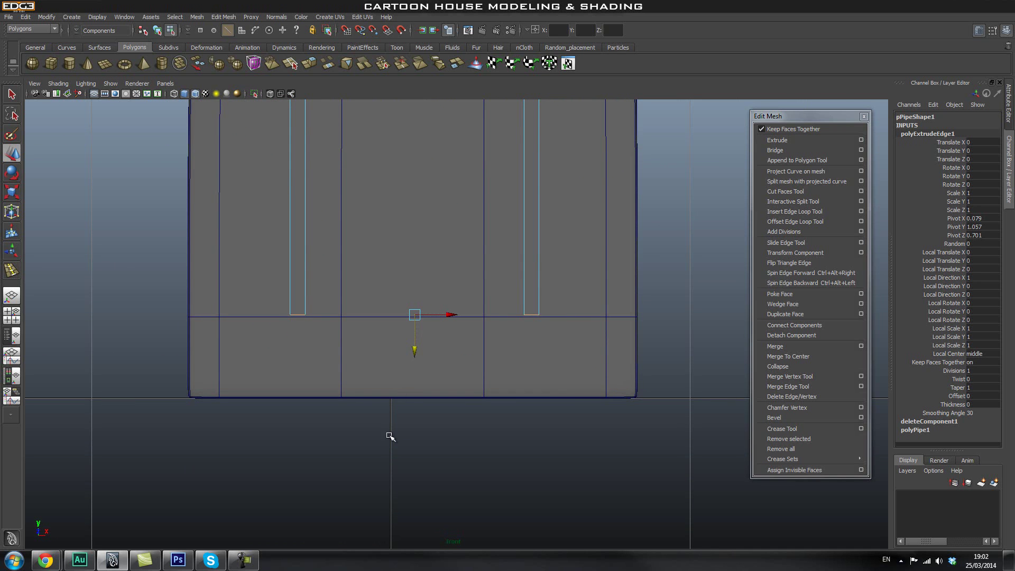
key("x")
middle_click_drag(684, 398, 664, 399)
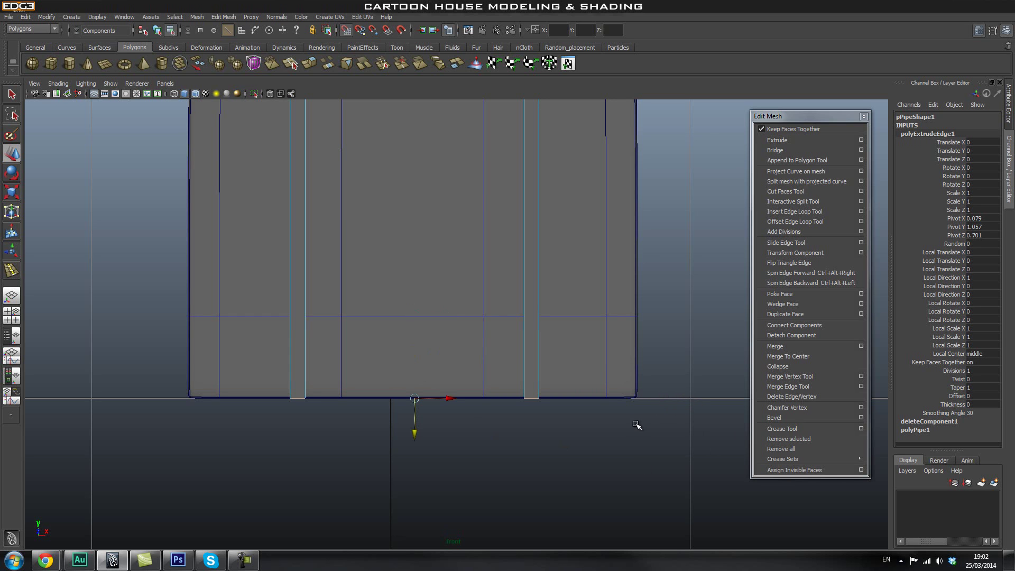
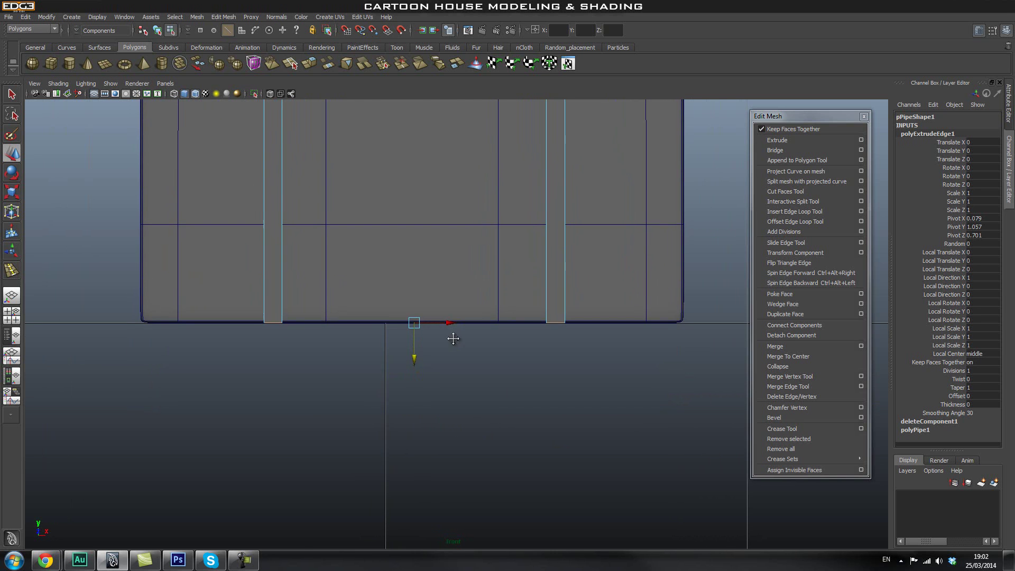
right_click_drag(325, 353, 420, 357, "alt")
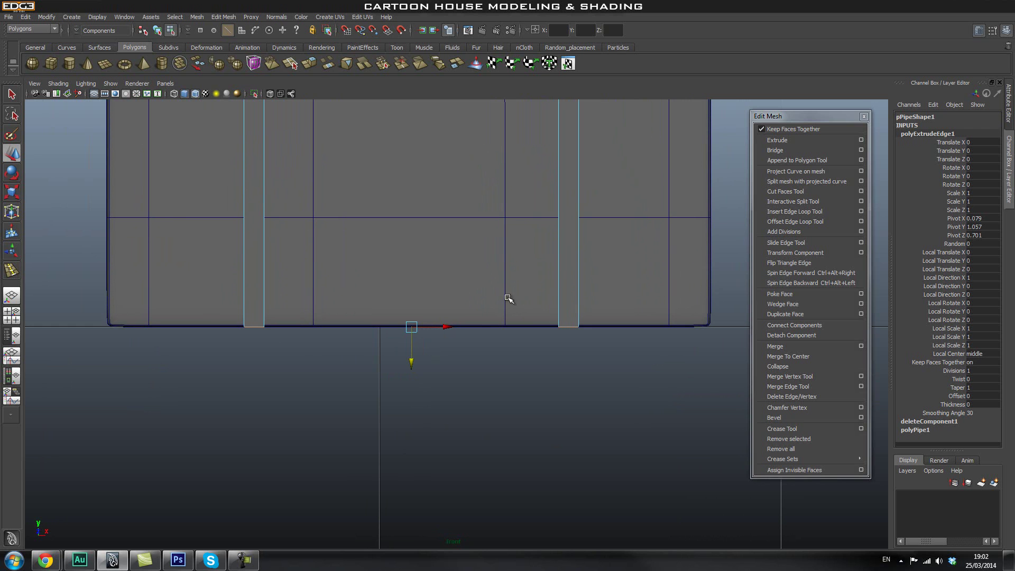
- Return to the perspective view and fill the open holes at the lower ends of both arch legs
middle_click_drag(522, 302, 496, 347, "alt")
key("space")
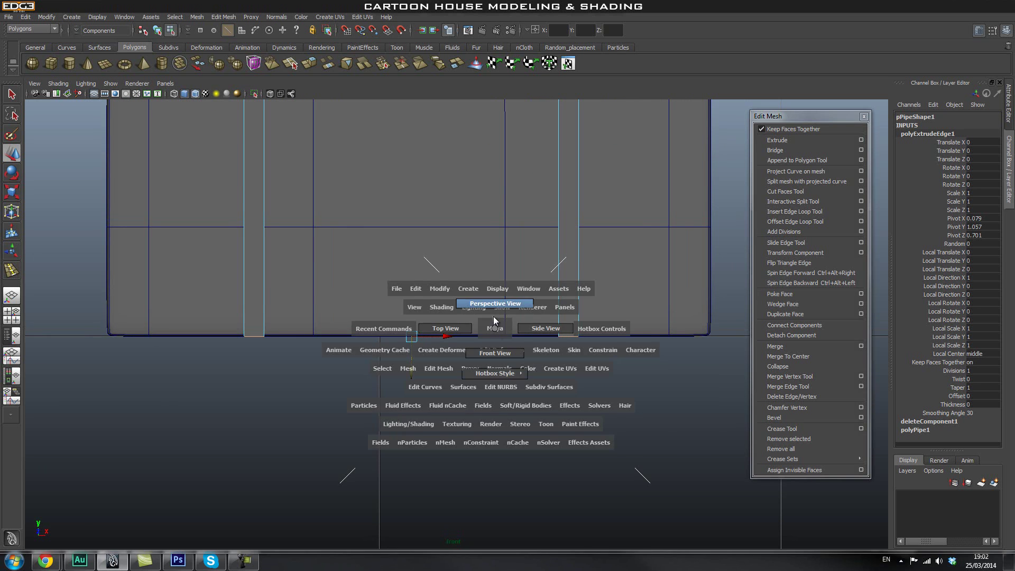
left_click_drag(493, 319, 493, 317)
middle_click_drag(614, 448, 557, 374, "alt")
key("f")
left_click_drag(623, 420, 675, 394, "alt")
left_click_drag(533, 351, 580, 394, "alt")
key("q")
right_click_drag(597, 227, 641, 214)
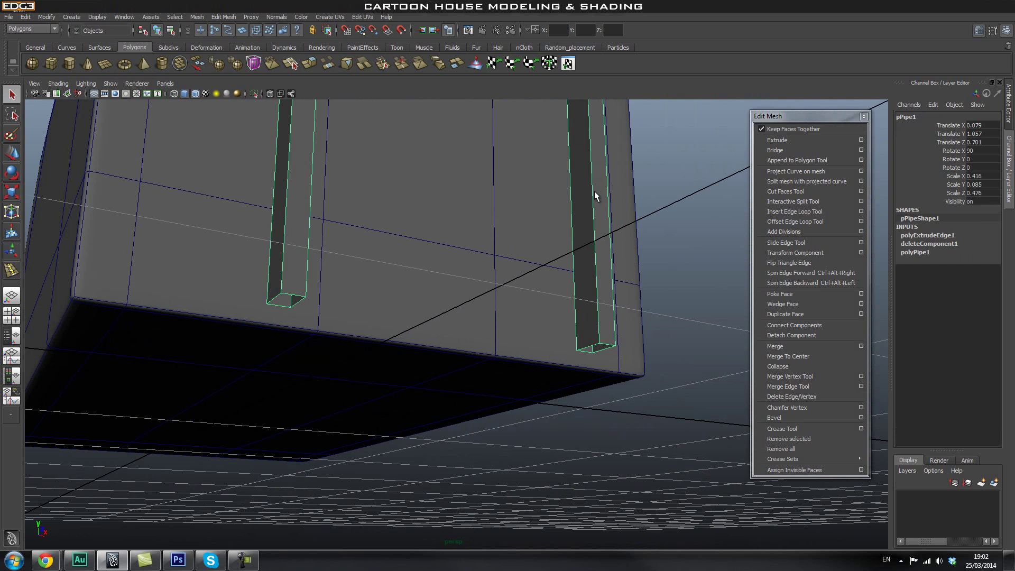
left_click(196, 17)
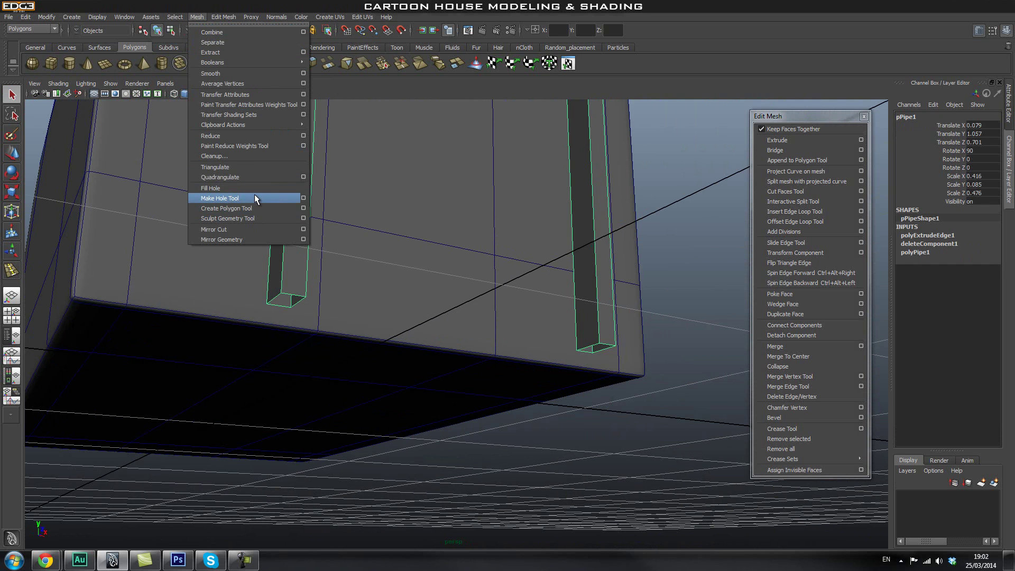
left_click(240, 188)
left_click_drag(351, 407, 481, 416, "alt")
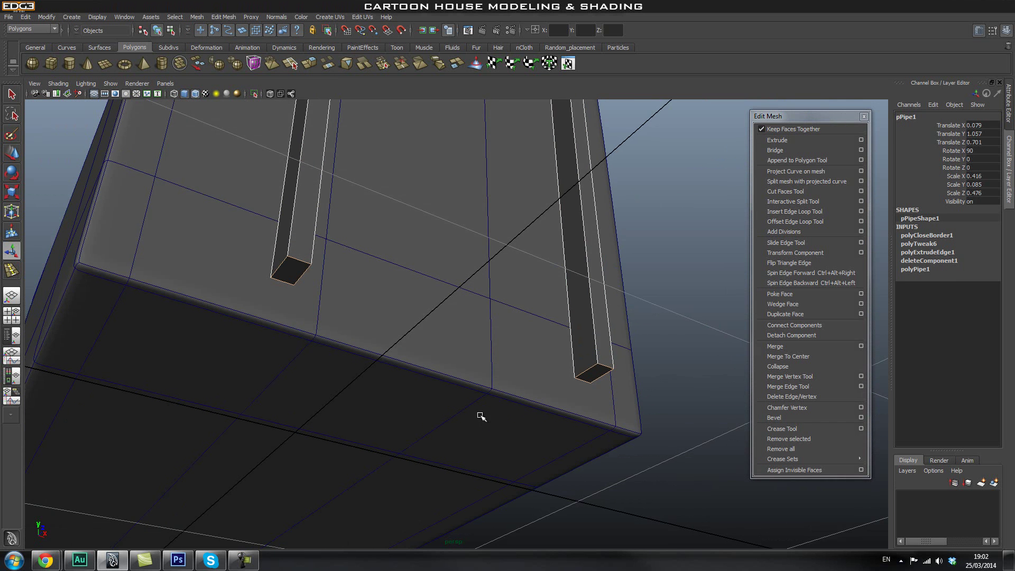
left_click(686, 285)
- Try to insert an edge loop on the arch's right leg, and undo it
left_click_drag(687, 319, 535, 391, "alt")
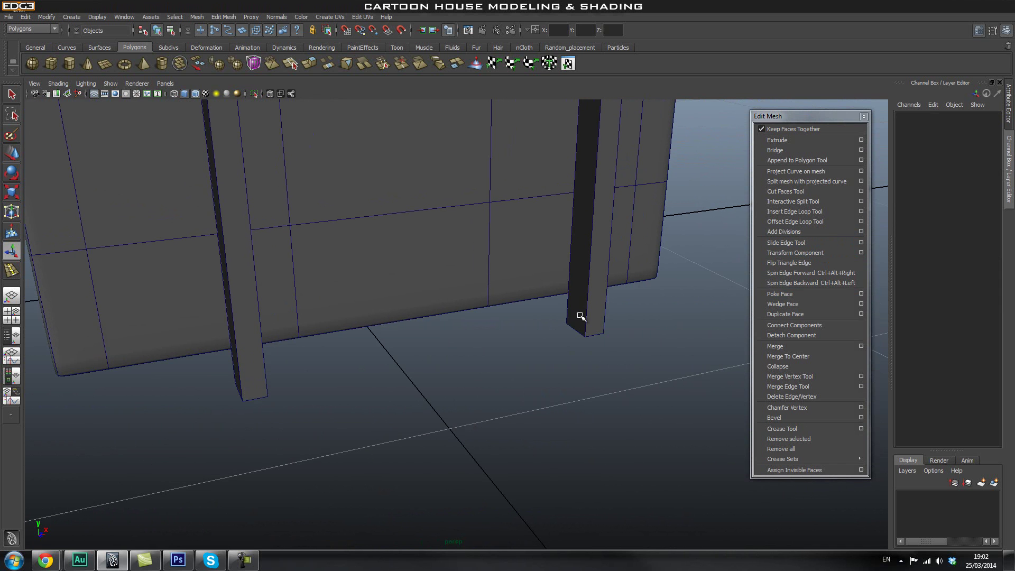
left_click_drag(578, 321, 588, 329, "alt")
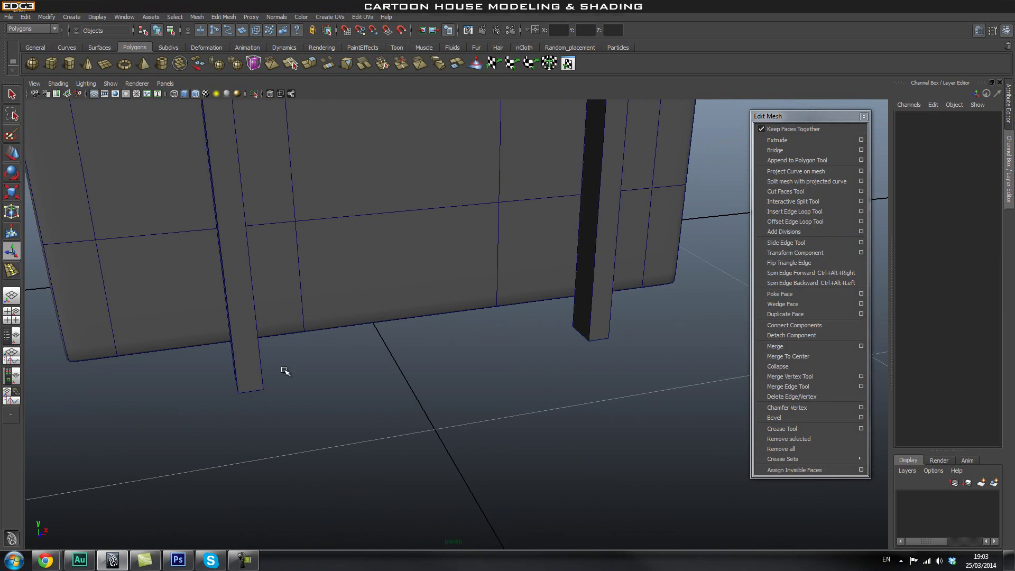
left_click_drag(507, 375, 528, 369, "alt")
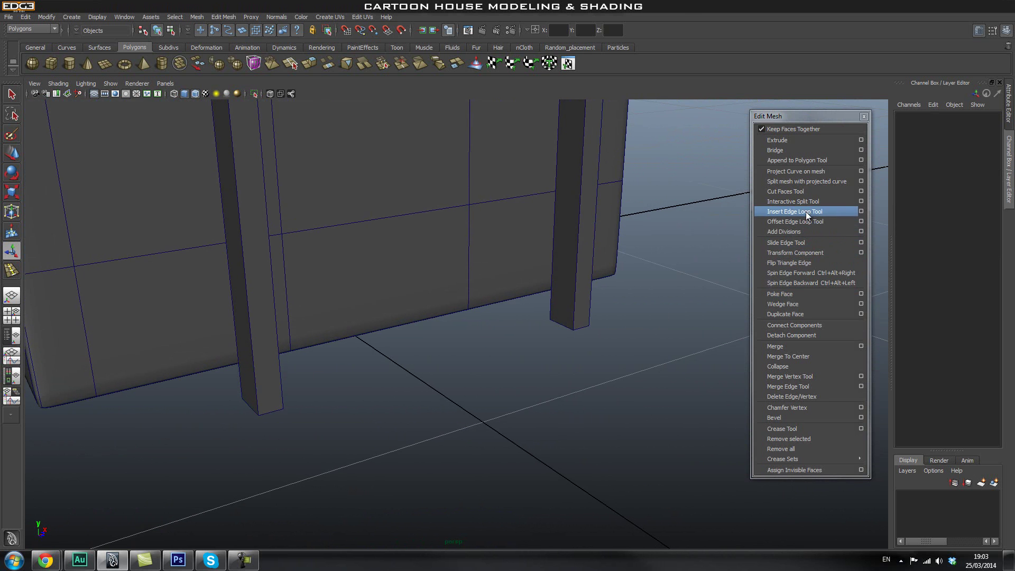
left_click(771, 240)
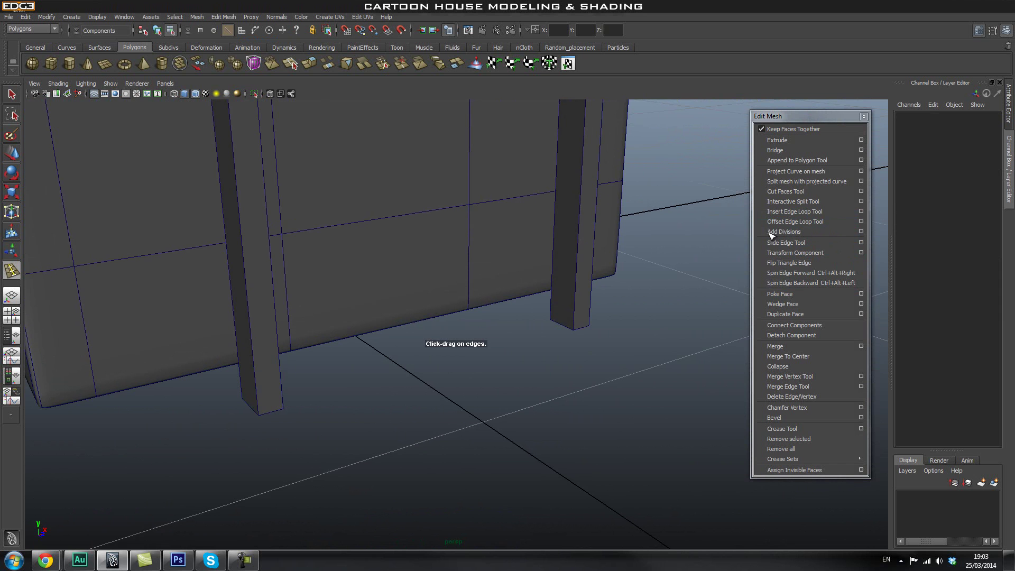
left_click(576, 305)
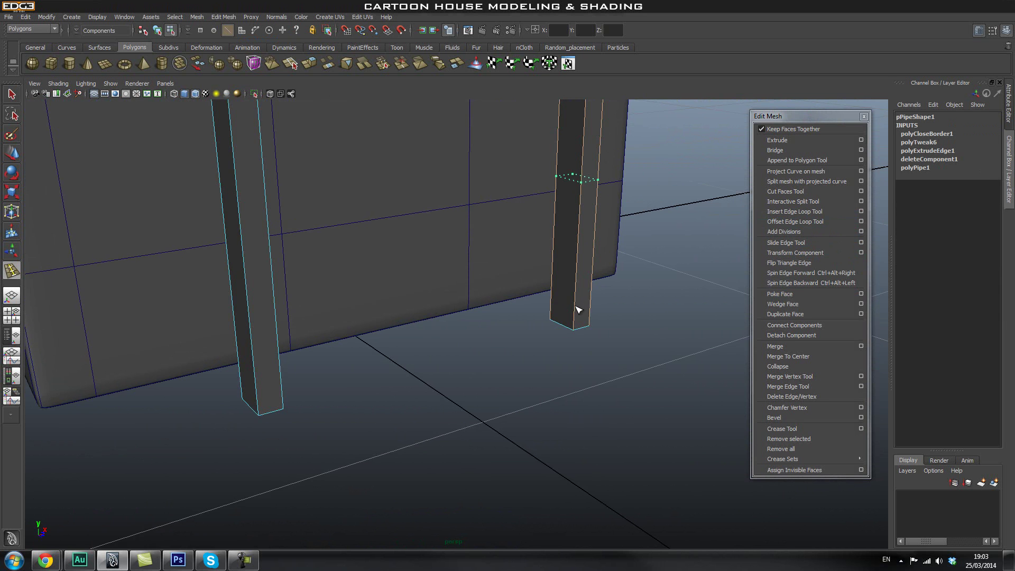
left_click_drag(610, 284, 541, 294, "alt")
key("ctrl+z")
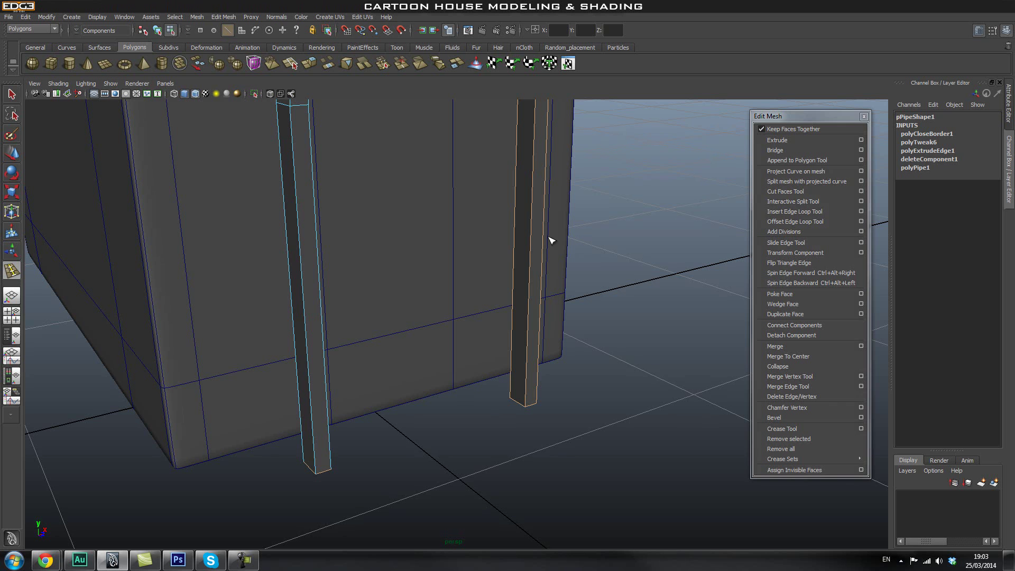
- Reset the Insert Edge Loop Tool to its default settings and insert one loop just above the foot of the right leg
left_click(861, 211)
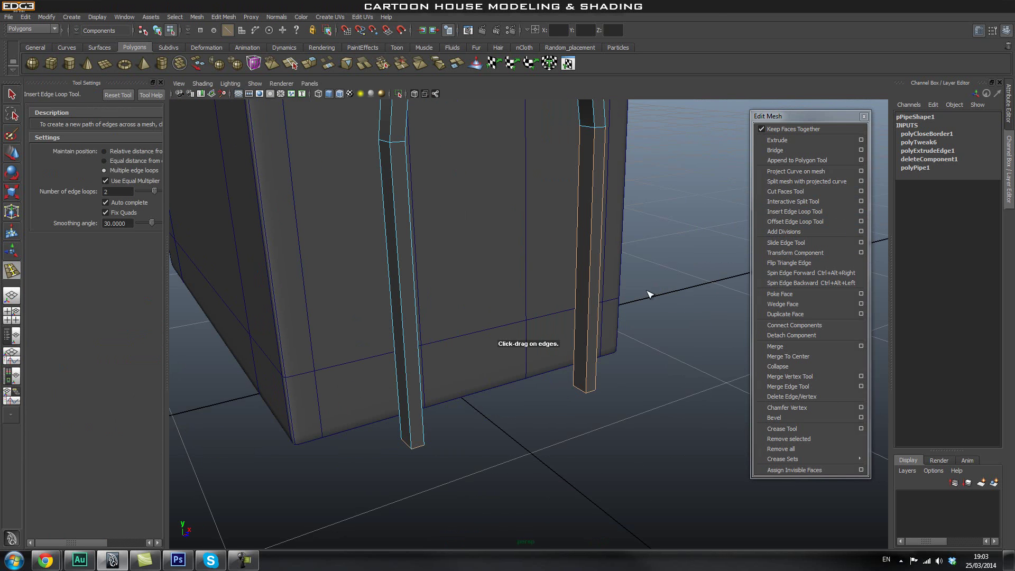
left_click(116, 97)
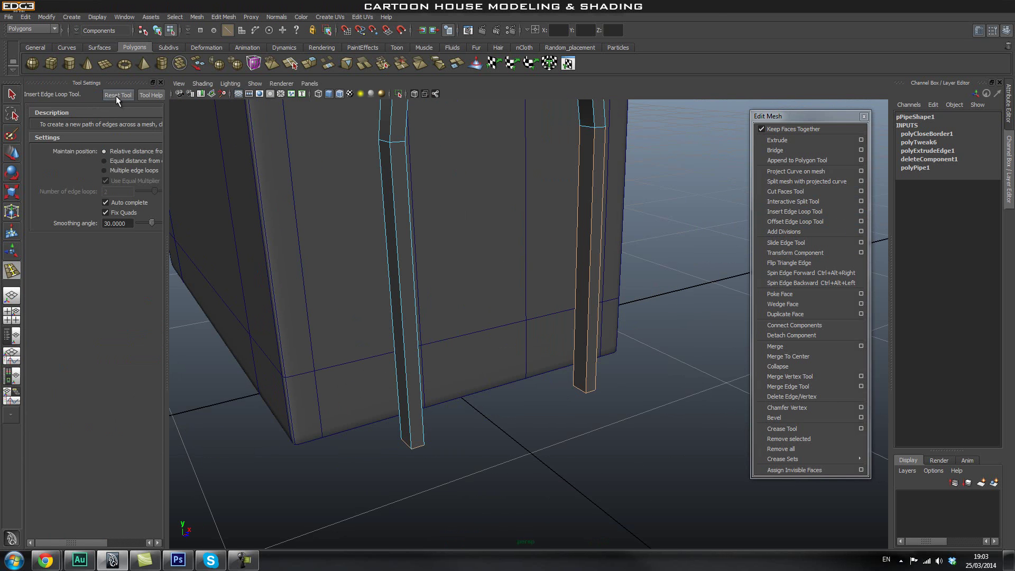
left_click(160, 83)
left_click(768, 211)
left_click_drag(294, 455, 559, 354, "alt")
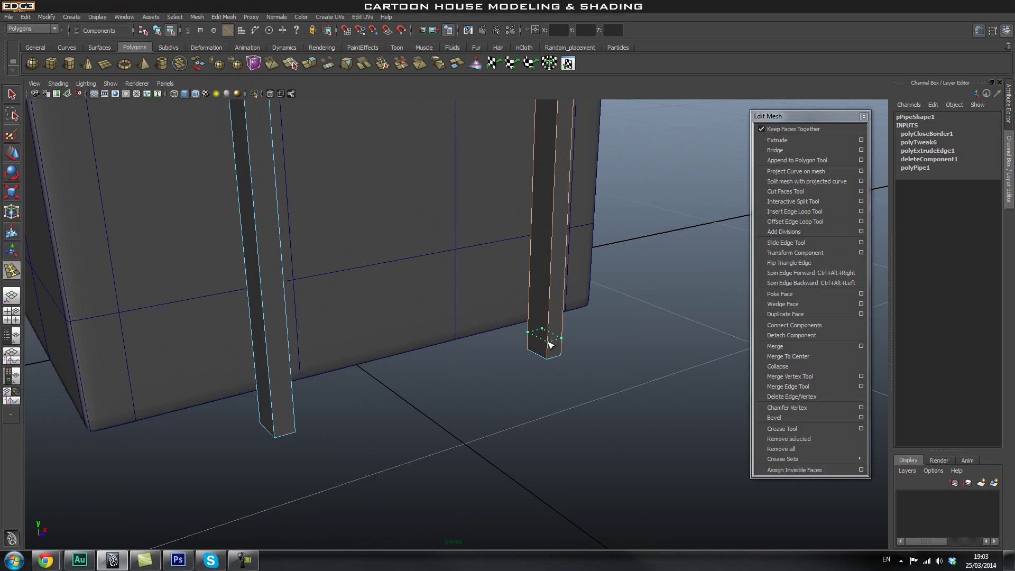
left_click_drag(549, 342, 549, 342)
mouse_move(597, 386)
left_mouse_down("alt")
mouse_move(532, 383)
mouse_move(564, 386)
mouse_move(595, 373)
left_mouse_up("alt")
- Extrude the inner face at the foot of the right leg across the doorway, stopping just short of the left leg
key("q")
right_click_drag(544, 370, 539, 358)
left_click(538, 360)
left_click_drag(584, 398, 551, 398, "alt")
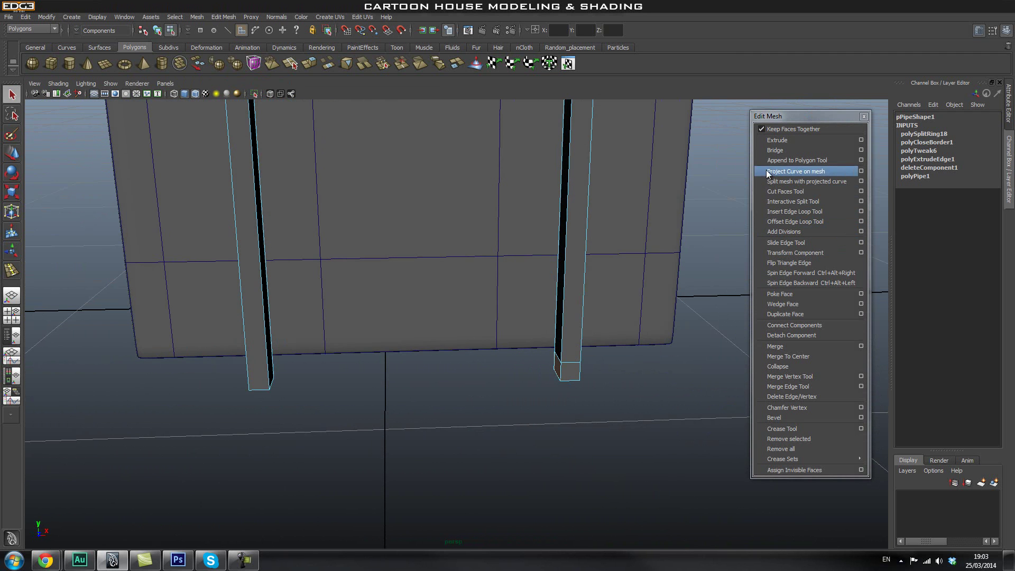
left_click(784, 141)
left_click_drag(477, 351, 458, 351, "alt")
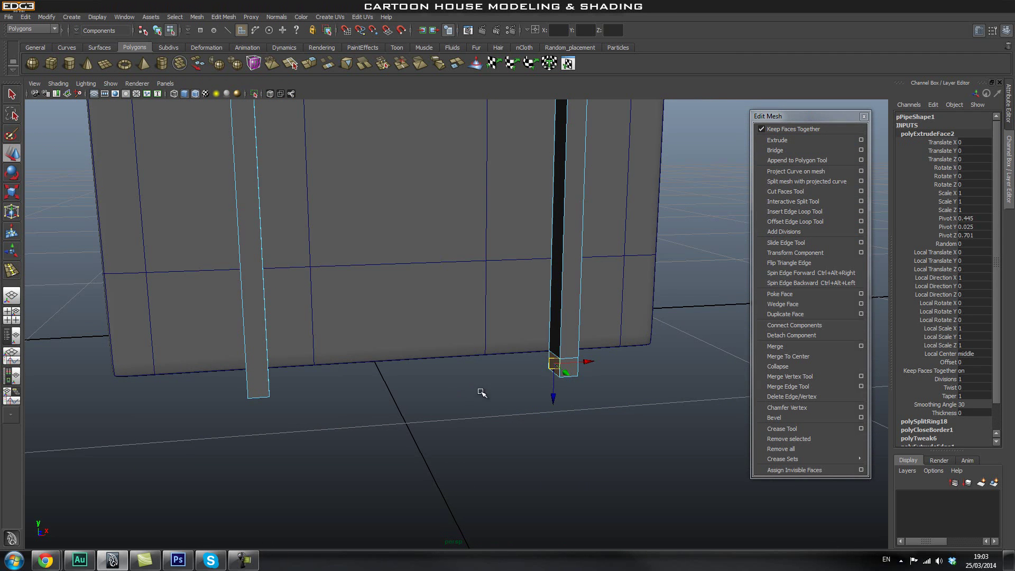
left_click_drag(588, 363, 324, 411)
- Insert an edge loop just above the foot of the left leg
left_click_drag(136, 403, 387, 391, "alt")
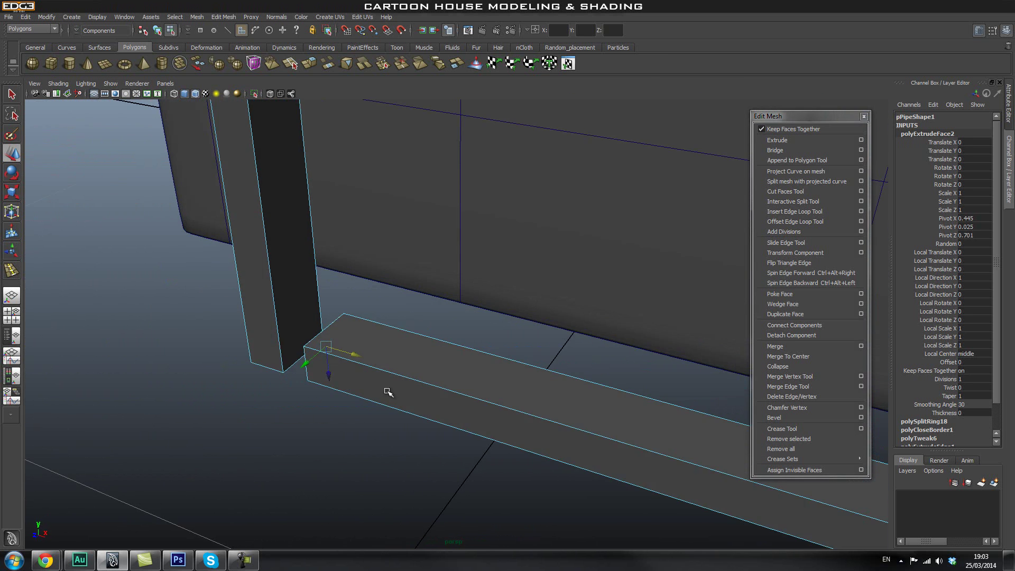
left_click_drag(296, 321, 456, 362, "alt")
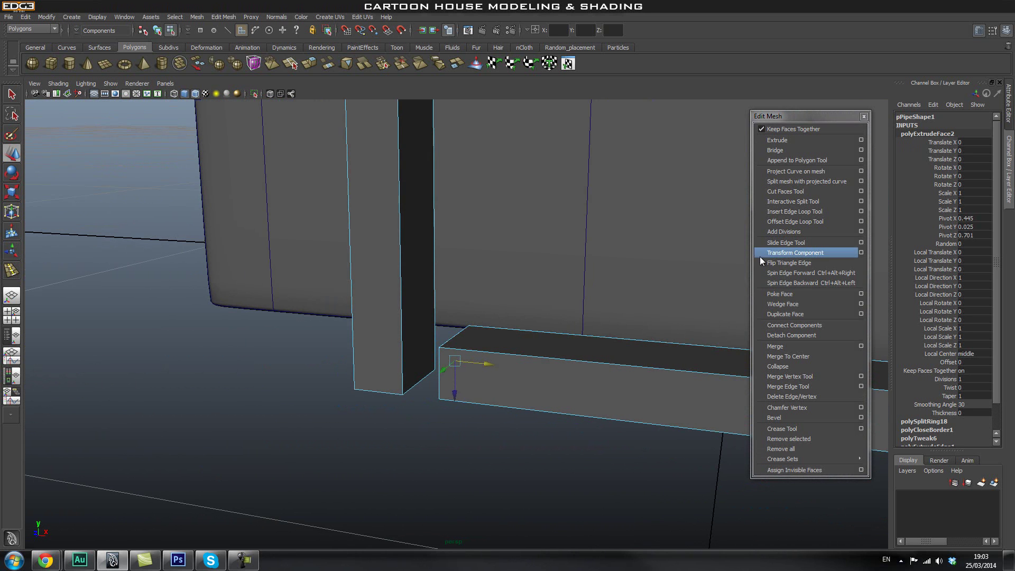
left_click(802, 211)
left_click_drag(405, 333, 404, 346)
left_click_drag(401, 410, 444, 413, "alt")
- Snap the left leg's new edge loop vertically to the height of the threshold bar's upper edge
key("w")
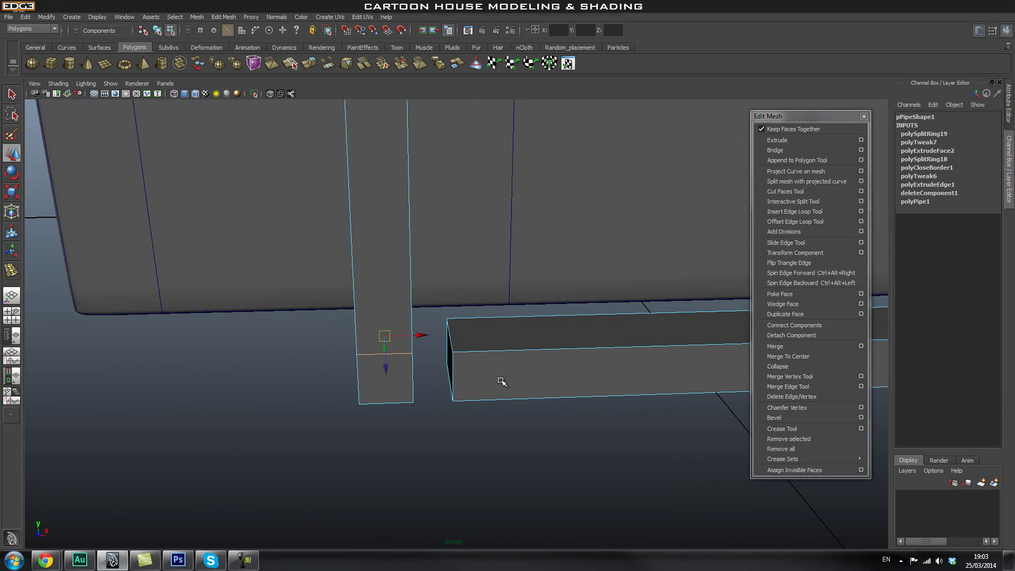
left_click_drag(571, 392, 398, 379, "alt")
left_click_drag(394, 418, 454, 414, "alt")
key("v")
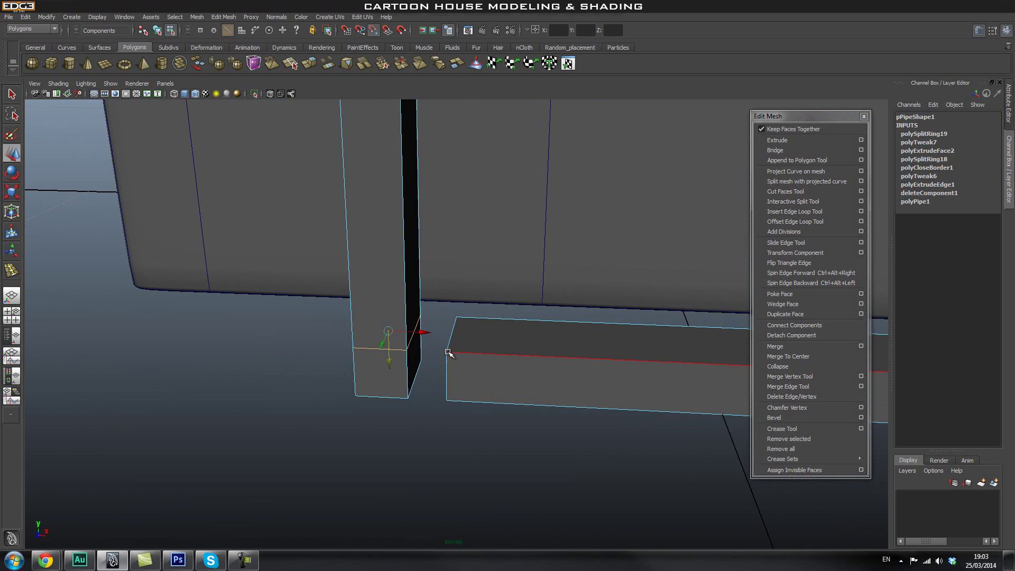
middle_click_drag(448, 353, 448, 340)
left_click_drag(380, 407, 474, 410, "alt")
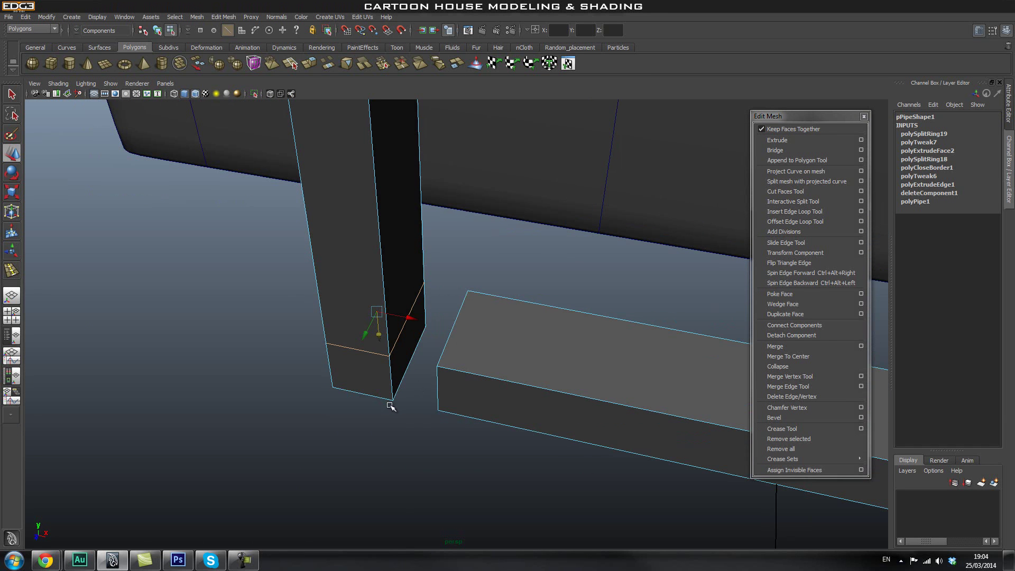
- Delete the two facing faces at the gap: the left leg's inner foot face and the end face of the threshold bar
left_click_drag(389, 403, 444, 408, "alt")
key("q")
right_click_drag(458, 368, 458, 394)
left_click_drag(528, 405, 433, 394, "alt")
left_click(411, 347)
left_click_drag(411, 346, 467, 438, "alt")
key("Delete")
left_click_drag(468, 403, 539, 386, "alt")
left_click_drag(466, 363, 514, 353, "alt")
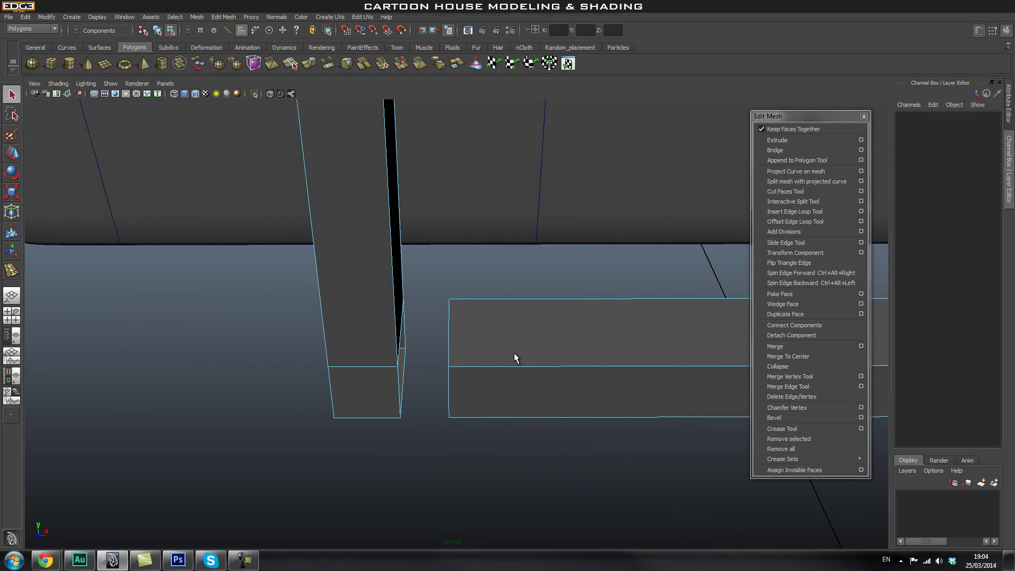
- Merge the four end vertices of the threshold bar onto the matching corner vertices of the left leg with the Merge Vertex Tool
left_click(804, 379)
mouse_move(482, 290)
left_mouse_down("alt")
mouse_move(507, 288)
mouse_move(501, 294)
left_mouse_up("alt")
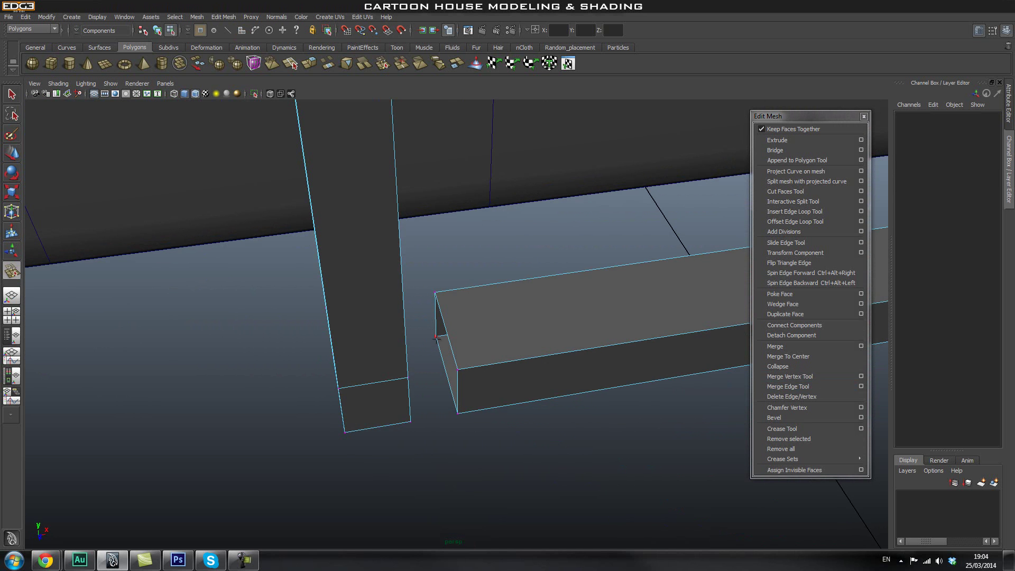
mouse_move(437, 339)
left_mouse_down("alt")
mouse_move(423, 345)
mouse_move(444, 324)
mouse_move(437, 340)
mouse_move(453, 342)
mouse_move(418, 337)
mouse_move(430, 344)
mouse_move(443, 332)
left_mouse_up("alt")
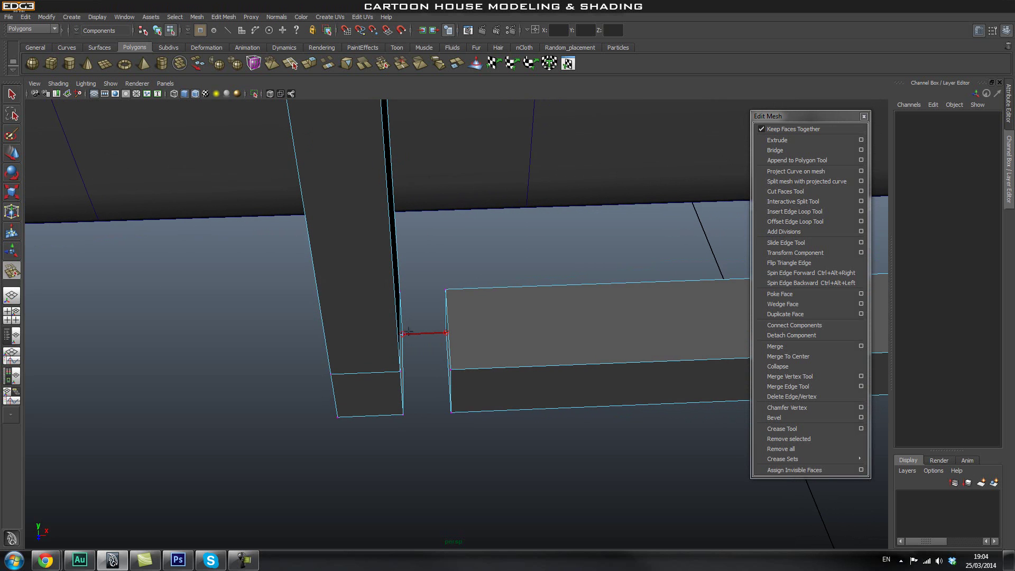
left_click_drag(446, 333, 447, 333)
left_click_drag(521, 376, 488, 364, "alt")
left_click_drag(436, 294, 504, 335)
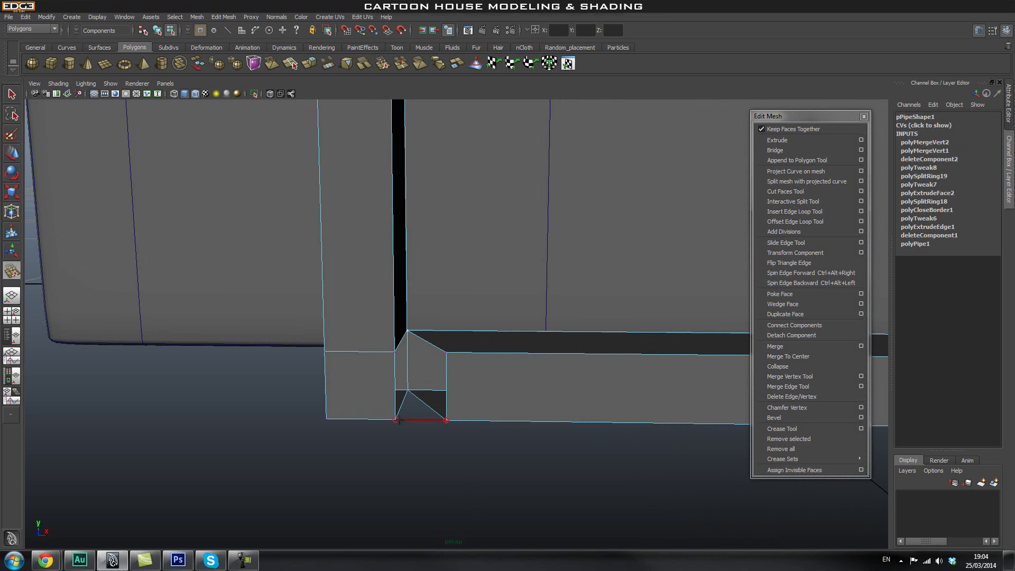
left_click_drag(397, 421, 395, 420)
left_click_drag(400, 349, 396, 350)
- Select the whole door frame in object mode and move it back into the house front to Translate Z 0.511
left_click_drag(464, 362, 533, 375, "alt")
middle_click_drag(551, 349, 478, 356, "alt")
right_click_drag(478, 355, 480, 299, "alt")
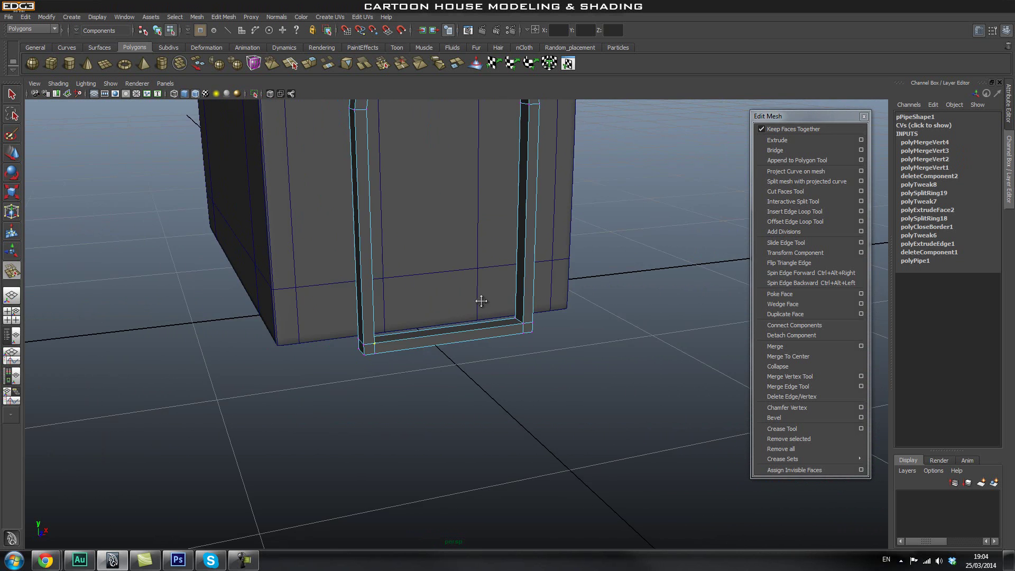
middle_click_drag(480, 300, 463, 397, "alt")
key("q")
right_click_drag(504, 212, 533, 202)
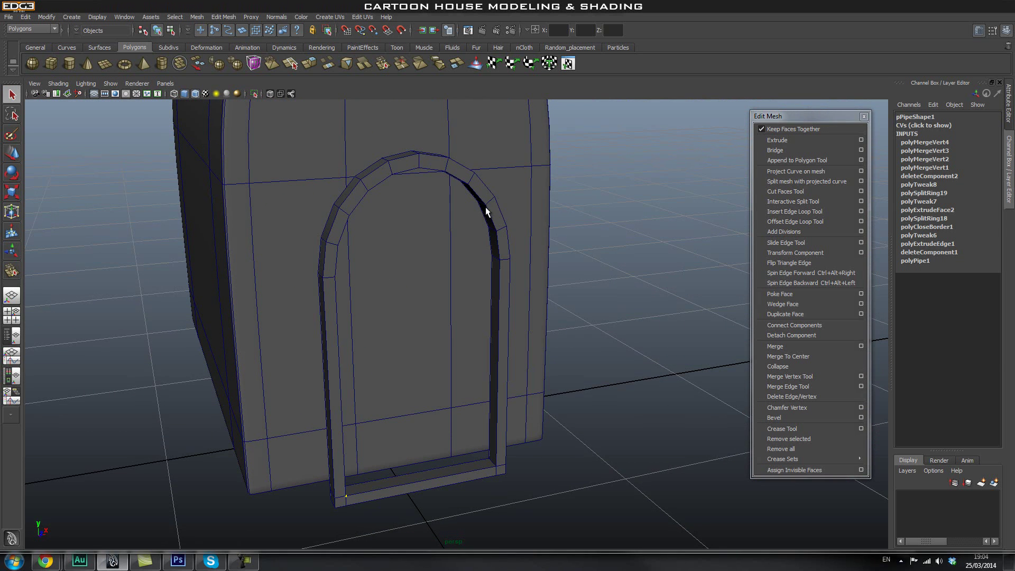
left_click(486, 207)
left_click_drag(629, 306, 582, 324, "alt")
key("w")
middle_click_drag(500, 366, 559, 377, "alt")
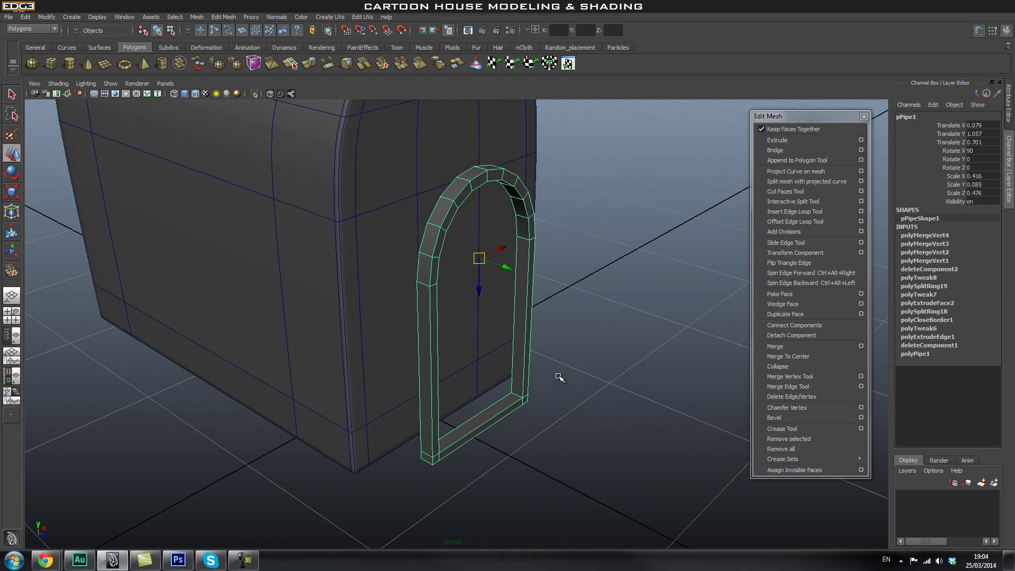
left_click_drag(508, 267, 476, 270)
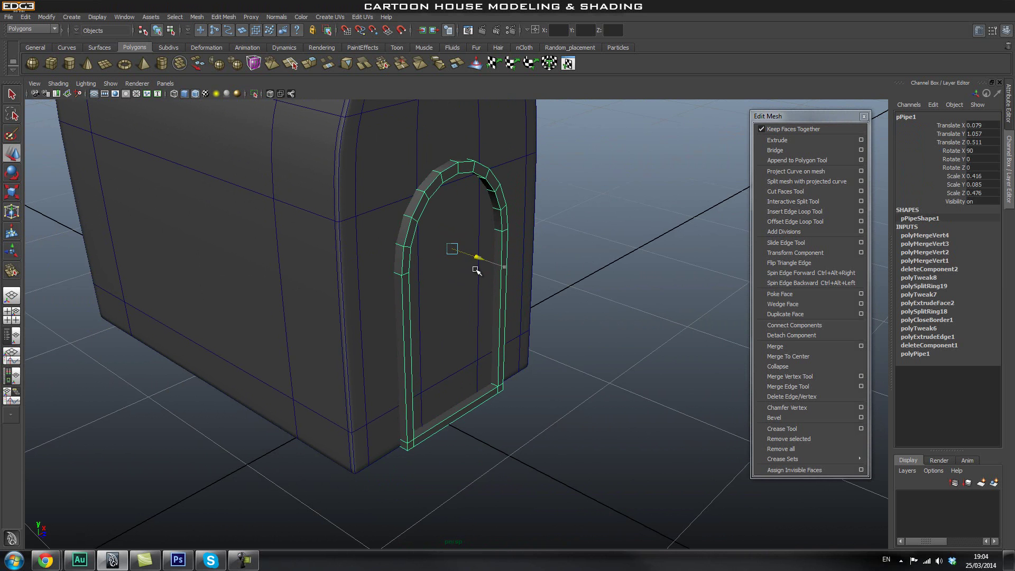
- Preview the door frame in smooth mesh display from the front, and return it to the unsmoothed display
left_click(621, 282)
left_click_drag(622, 282, 660, 342, "alt")
scroll(660, 343, "up", 2)
middle_click_drag(421, 227, 430, 264, "alt")
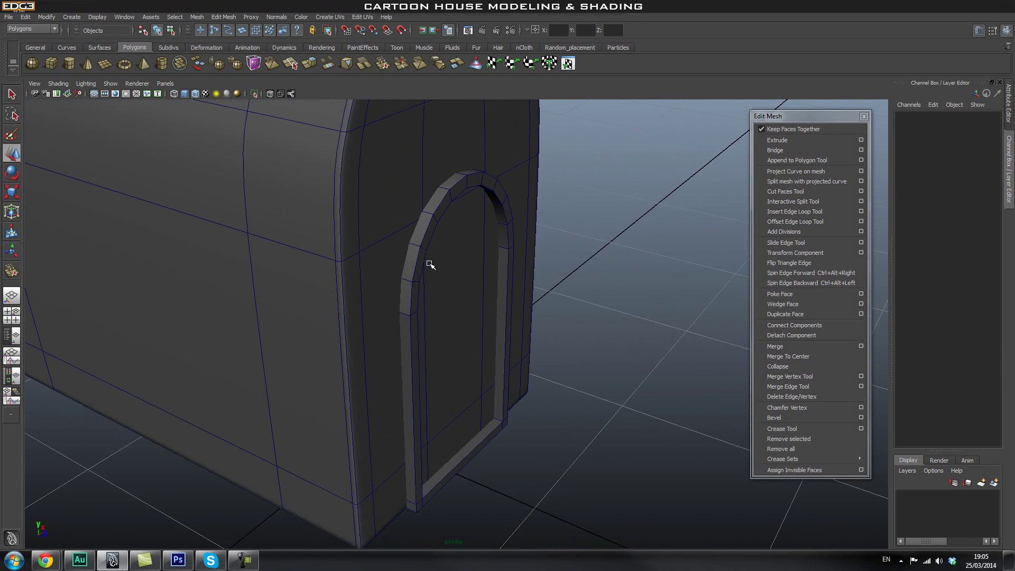
left_click(422, 238)
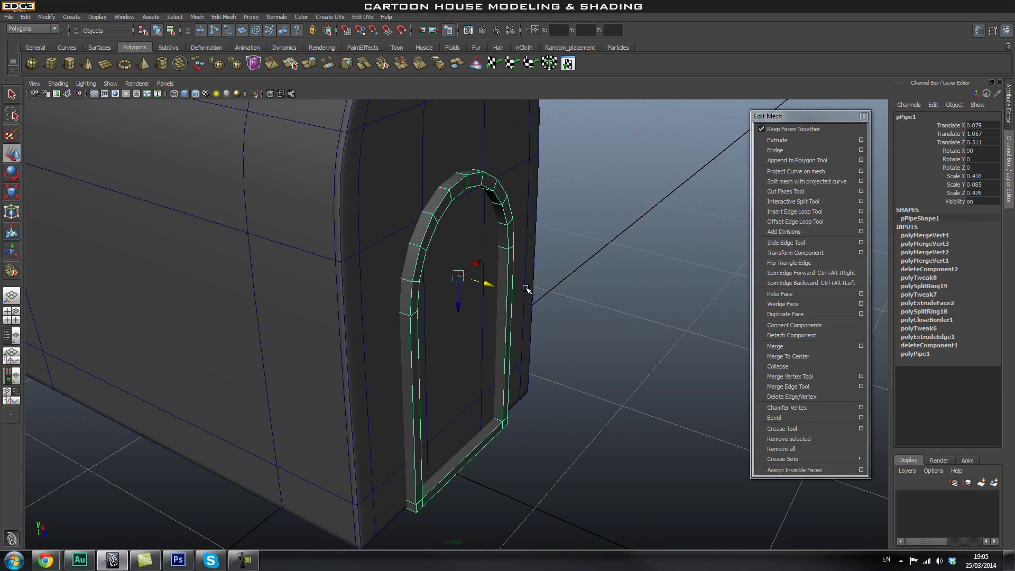
key("3")
left_click(645, 335)
left_click_drag(650, 349, 567, 347, "alt")
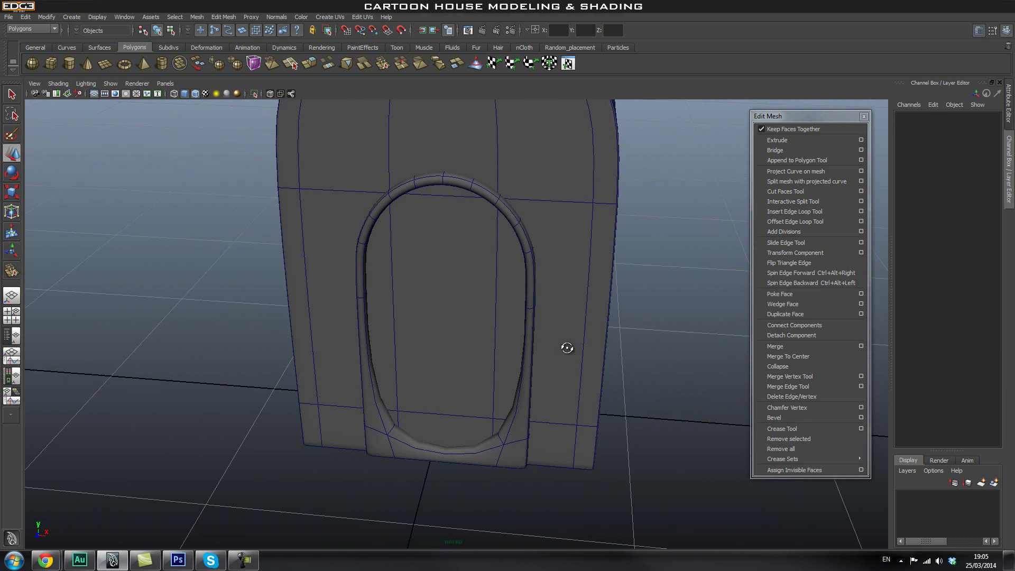
left_click(507, 455)
key("1")
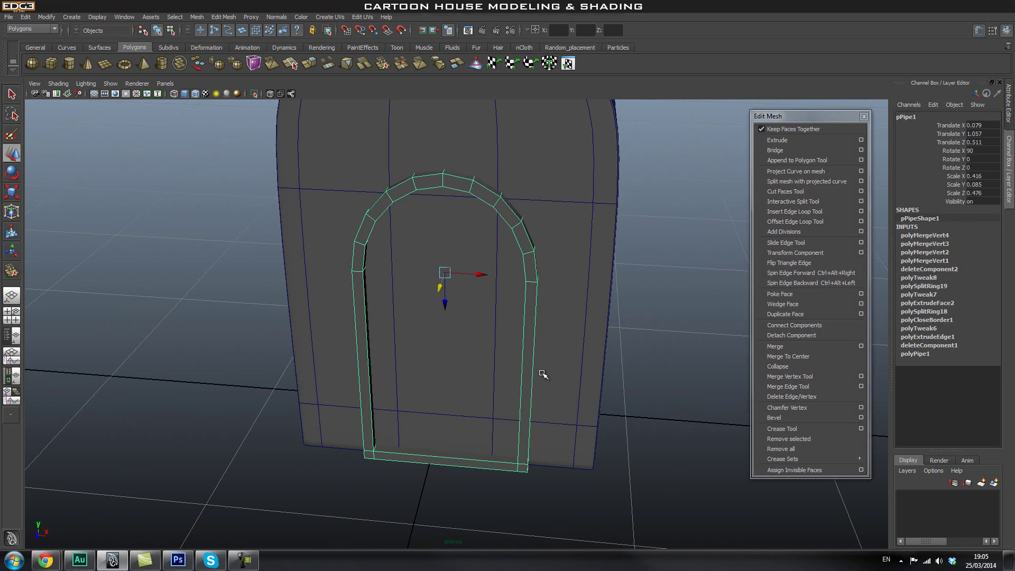
- Examine the door frame's shape and its fit against the house front from several angles
left_click_drag(323, 381, 492, 386, "alt")
left_click_drag(526, 352, 518, 292, "alt")
left_click_drag(427, 327, 516, 354, "alt")
left_click_drag(513, 308, 499, 354, "alt")
left_click(604, 304)
left_click_drag(505, 312, 512, 288, "alt")
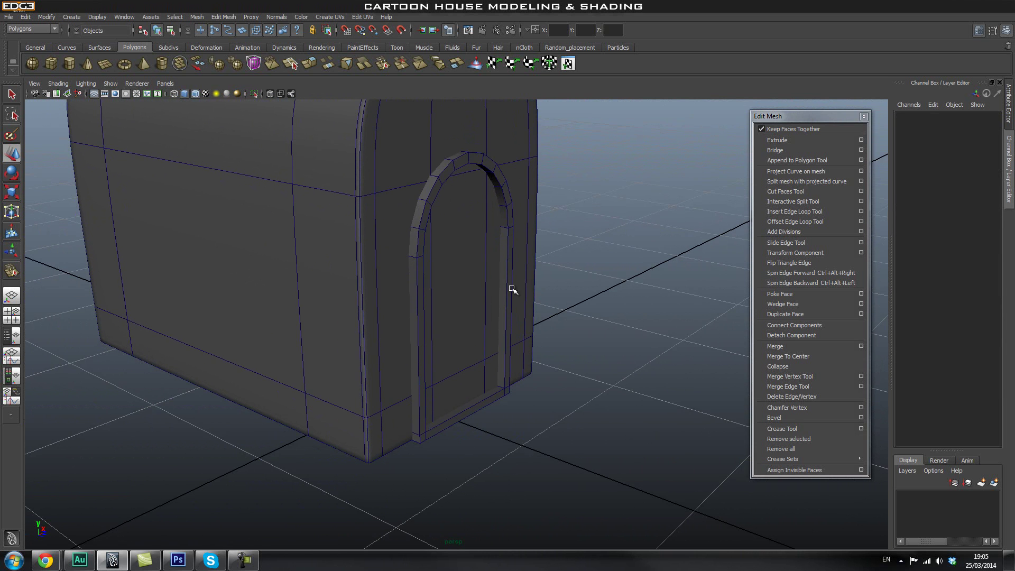
left_click_drag(599, 334, 603, 338, "alt")
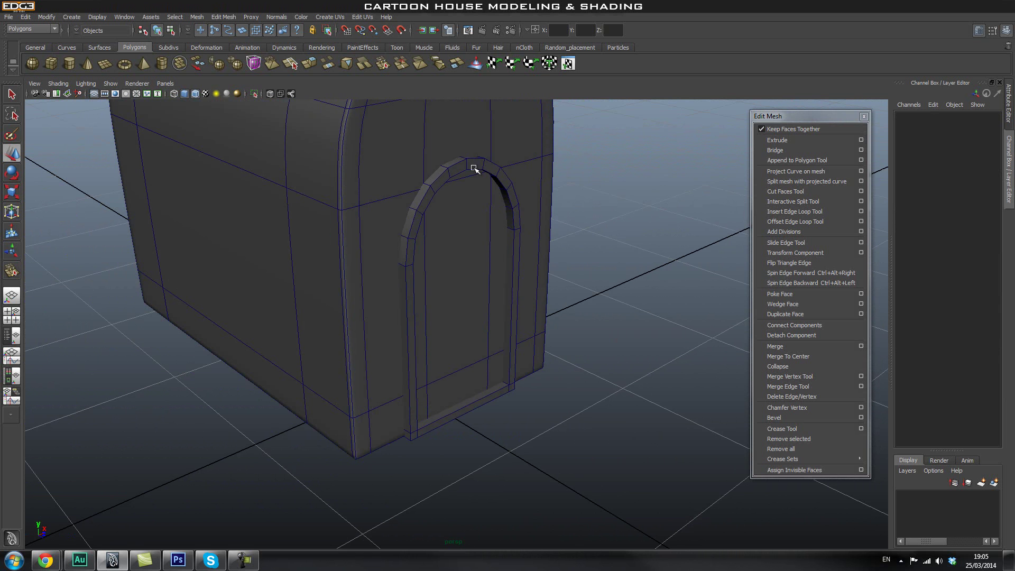
mouse_move(521, 239)
left_mouse_down("alt")
mouse_move(531, 243)
mouse_move(505, 249)
left_mouse_up("alt")
right_click_drag(505, 249, 510, 239, "alt")
middle_click_drag(509, 240, 488, 264, "alt")
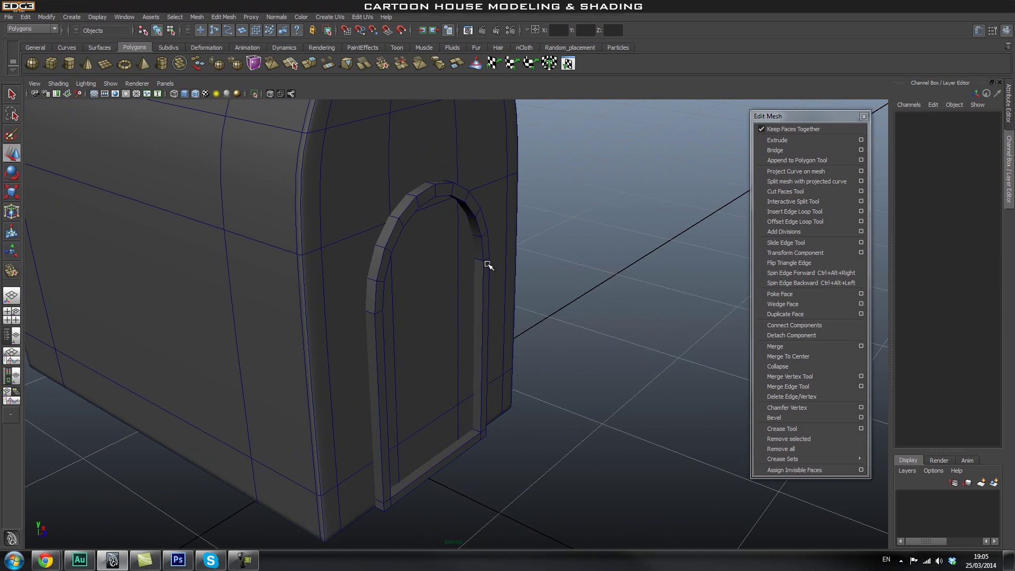
- Isolate the door frame to view its geometry on its own, and bring the house body back into view
left_click(420, 196)
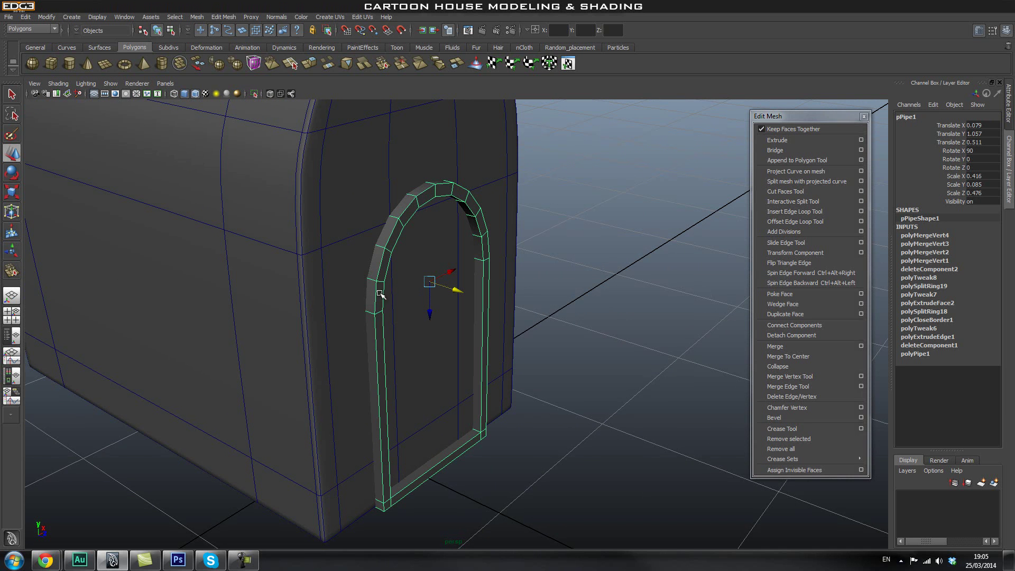
right_click(401, 216)
left_click(254, 94)
mouse_move(580, 307)
left_mouse_down("alt")
mouse_move(353, 287)
mouse_move(574, 298)
left_mouse_up("alt")
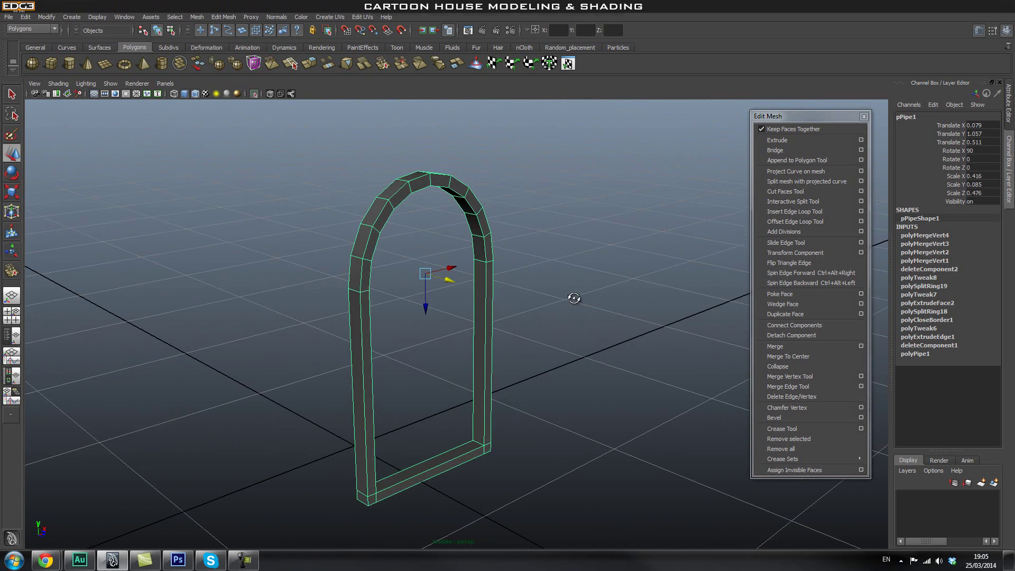
left_click_drag(452, 218, 471, 229, "alt")
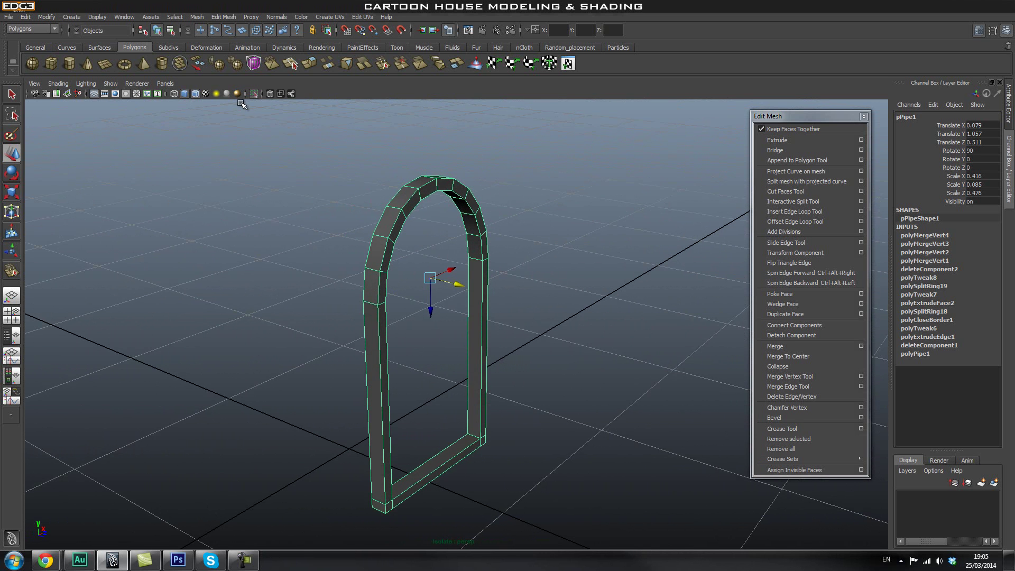
left_click(255, 93)
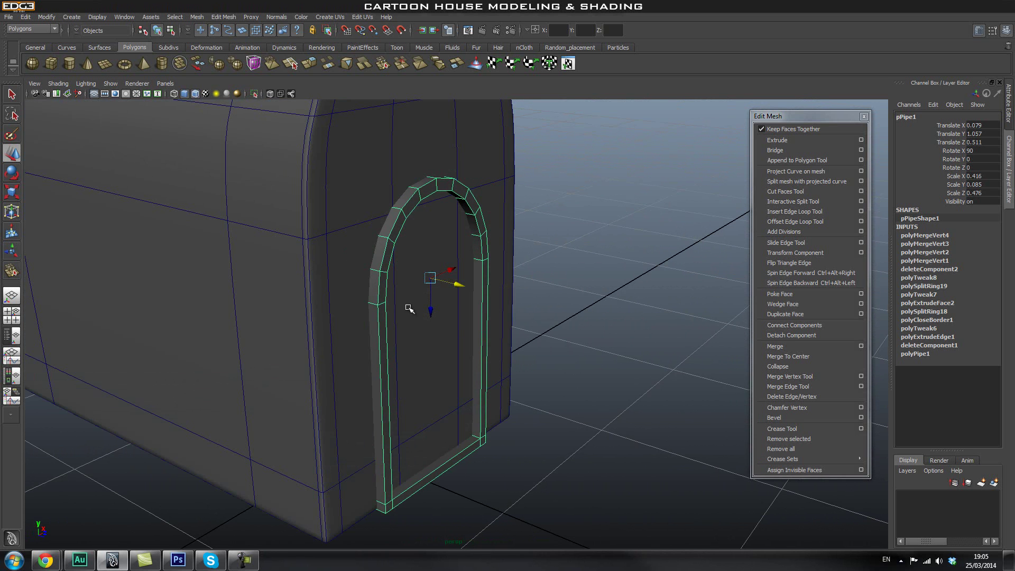
- Select only the door frame and isolate it in the viewport, hiding the house body
left_click(487, 201)
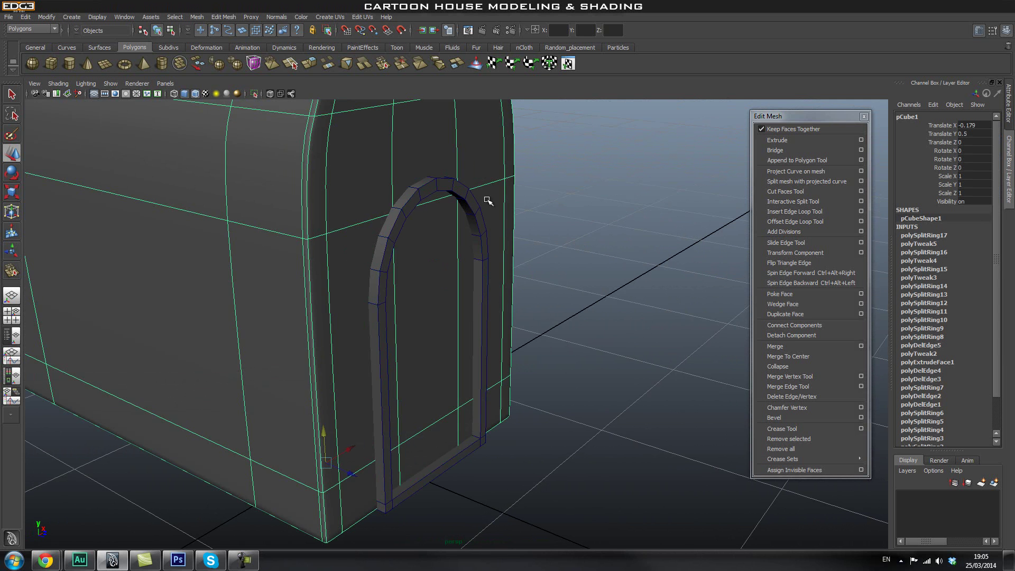
left_click_drag(623, 263, 555, 248, "alt")
left_click(489, 229)
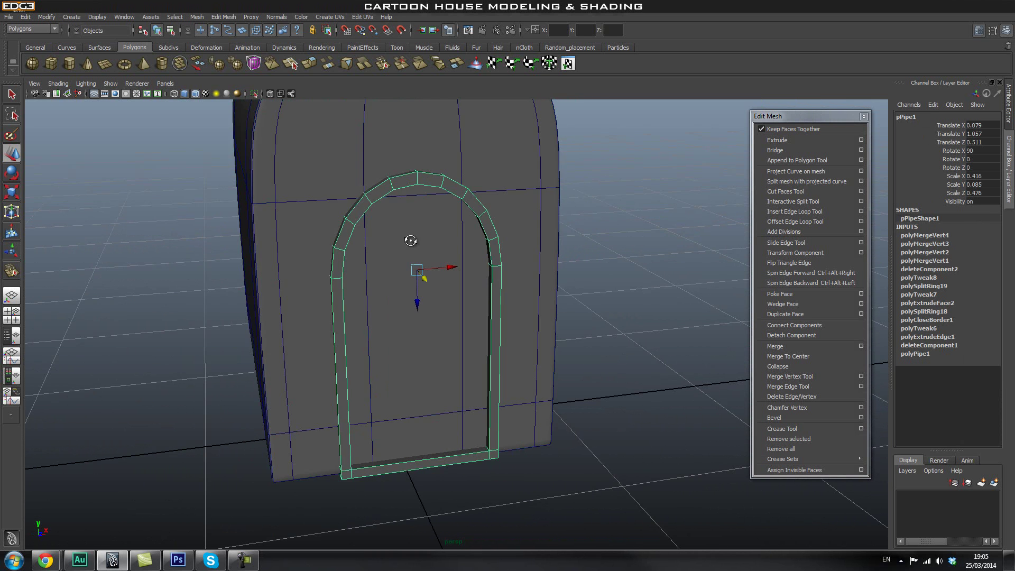
left_click_drag(410, 240, 452, 240, "alt")
left_click(498, 235)
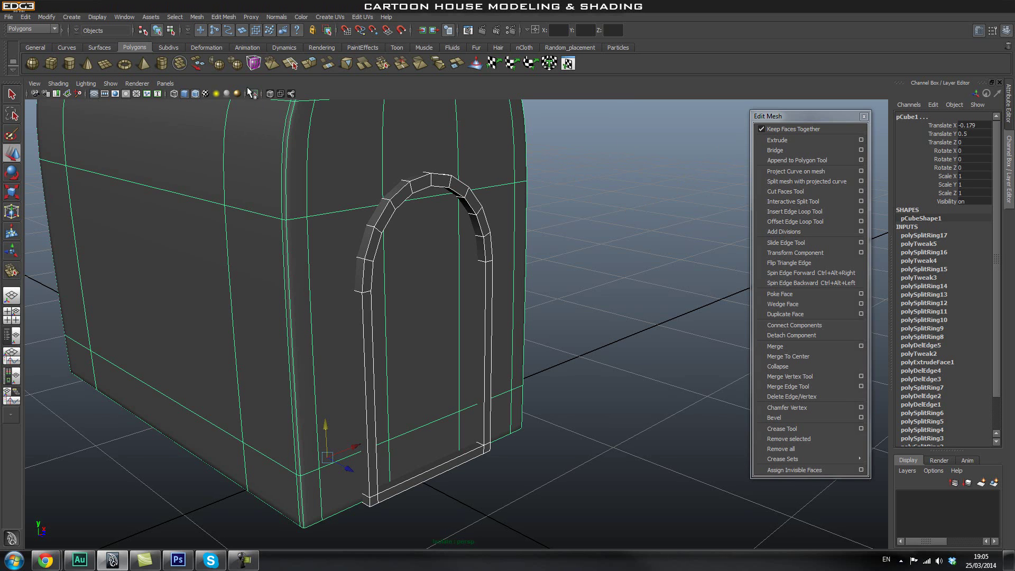
left_click(638, 168)
left_click(446, 186)
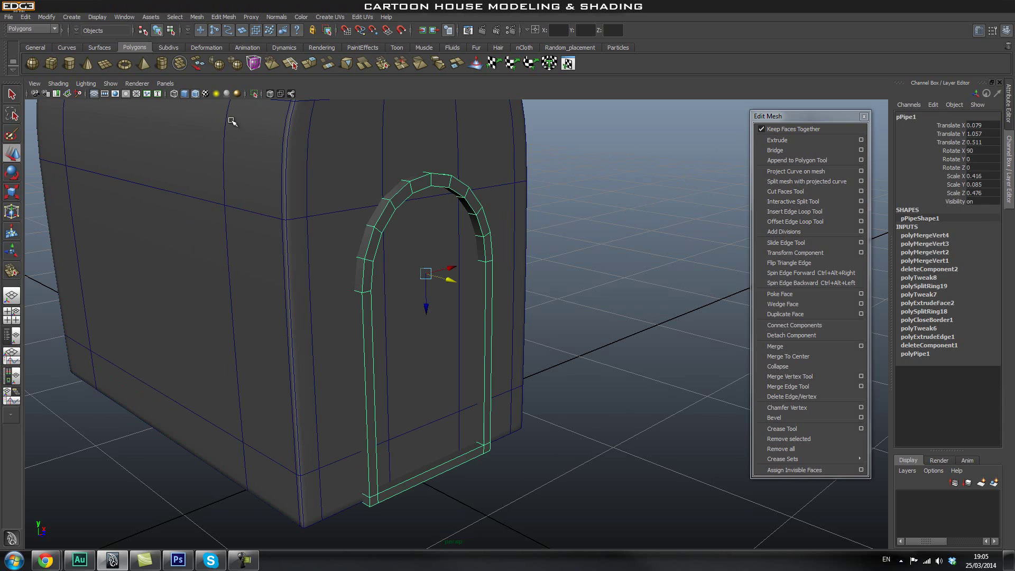
left_click(255, 96)
- Set the Insert Edge Loop Tool to insert multiple edge loops, two at a time
right_click_drag(324, 231, 376, 216, "alt")
middle_click_drag(376, 215, 416, 274, "alt")
left_click_drag(417, 274, 446, 275, "alt")
right_click_drag(335, 259, 478, 269, "alt")
middle_click_drag(415, 362, 428, 240, "alt")
middle_click_drag(410, 458, 415, 152, "alt")
right_click_drag(296, 303, 629, 269, "alt")
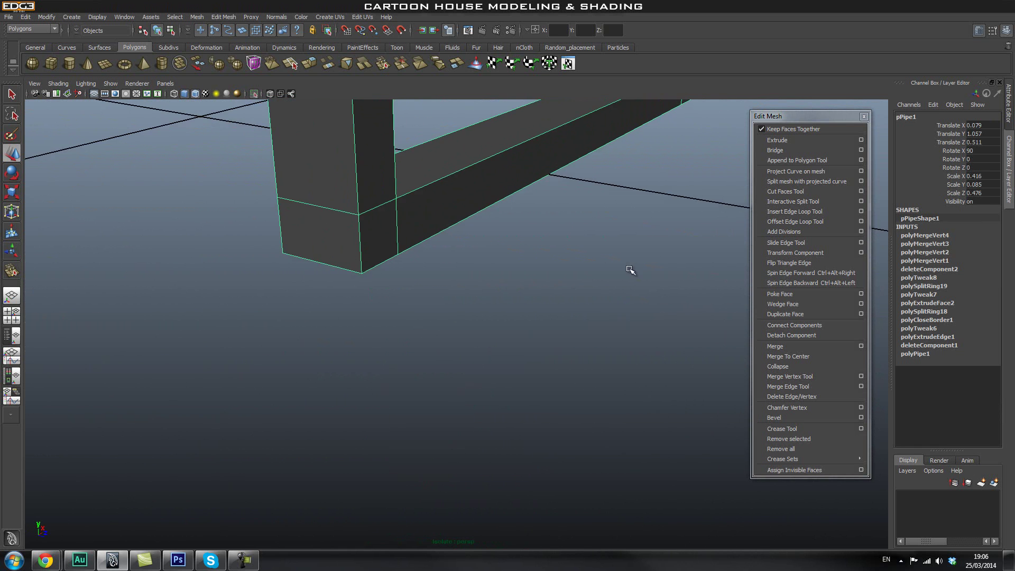
middle_click_drag(405, 232, 403, 247, "alt")
middle_click_drag(372, 194, 377, 204, "alt")
middle_click_drag(340, 158, 387, 267, "alt")
right_click_drag(353, 267, 398, 275, "alt")
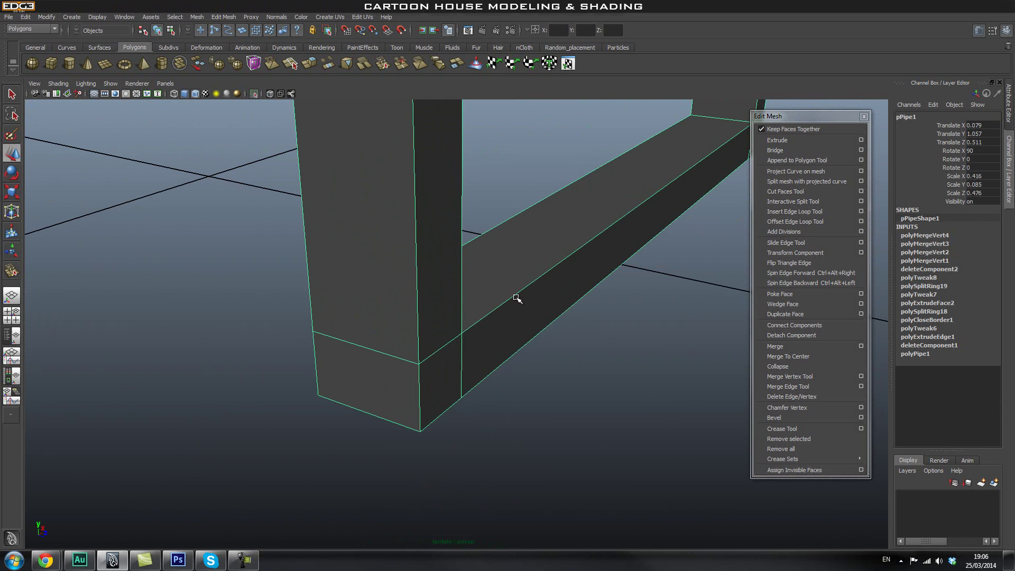
left_click_drag(295, 351, 391, 296, "alt")
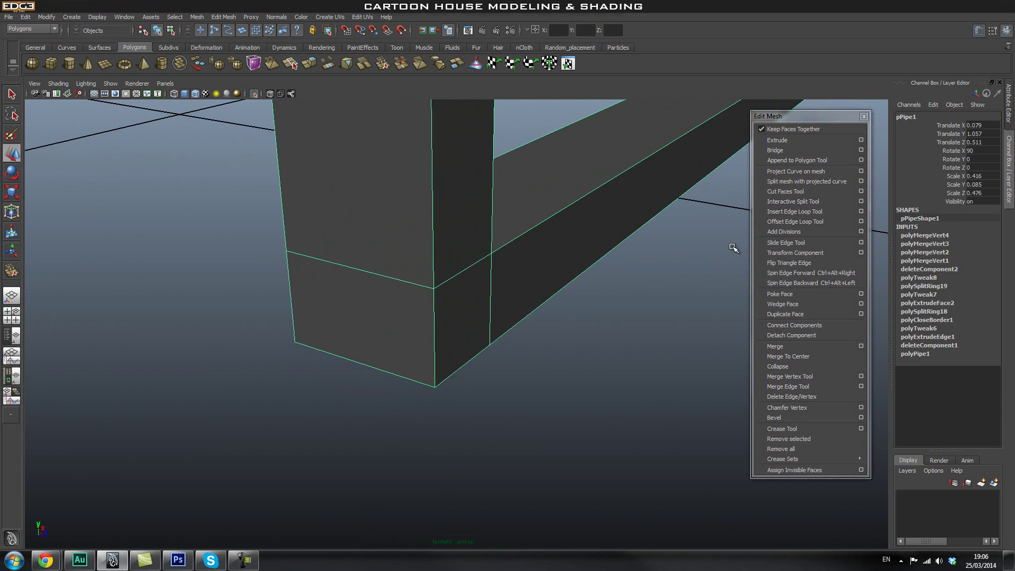
left_click(778, 214)
left_click_drag(299, 250, 412, 260, "alt")
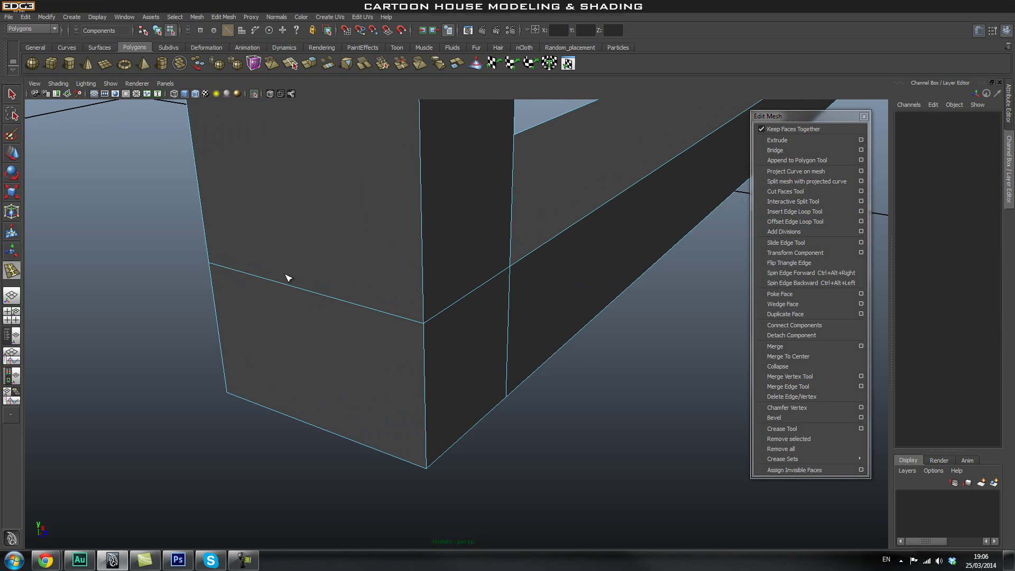
left_click_drag(424, 293, 410, 285, "alt")
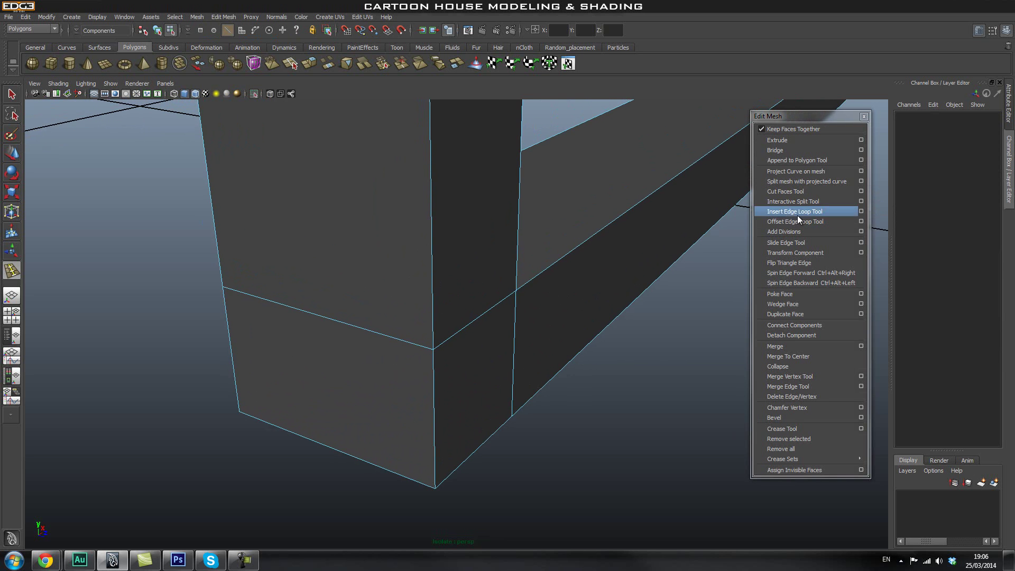
left_click(861, 212)
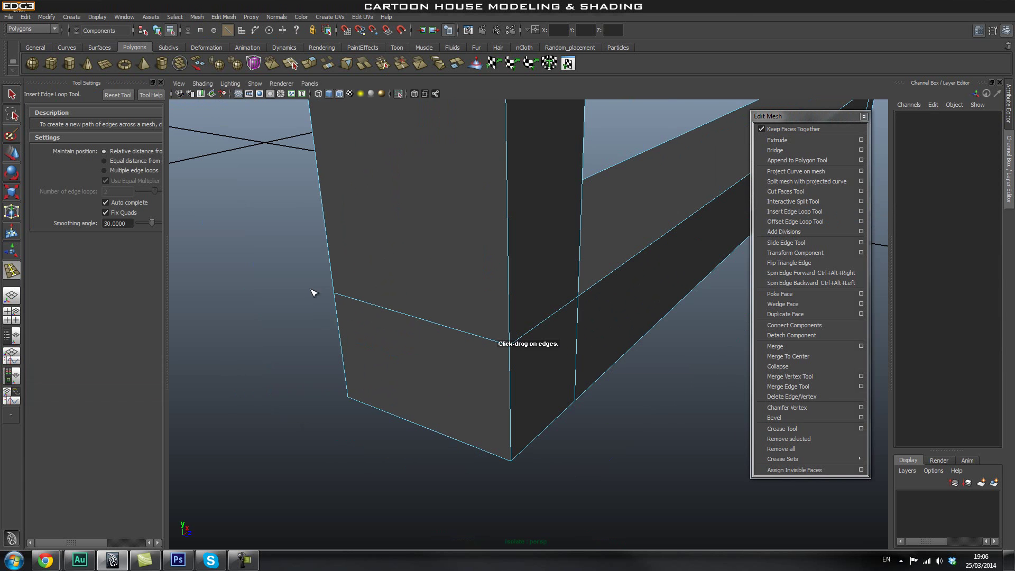
left_click(123, 172)
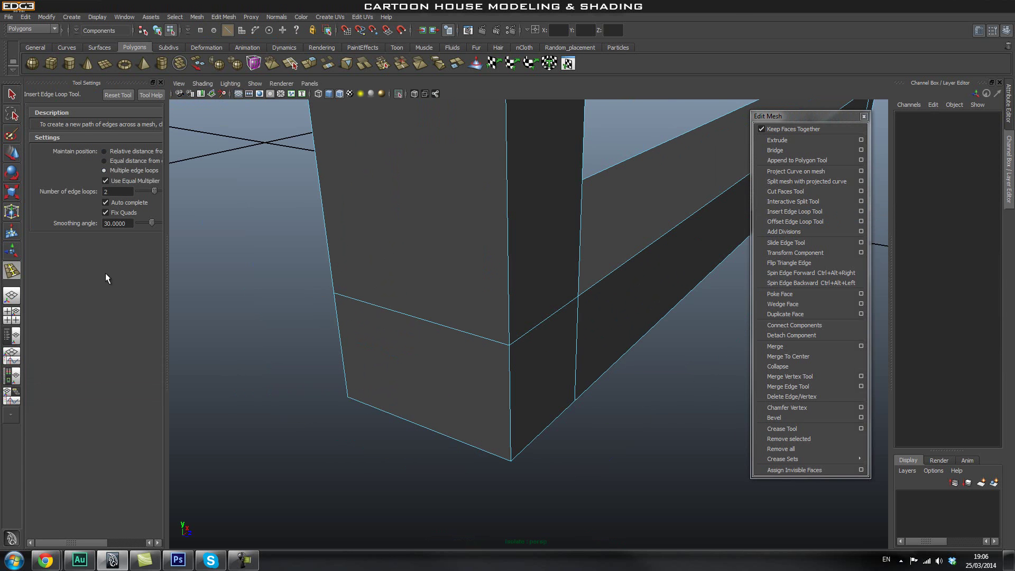
- Insert two edge loops around the outer side face of the door frame, starting from the lower corner of the left leg
left_click_drag(427, 305, 518, 251, "alt")
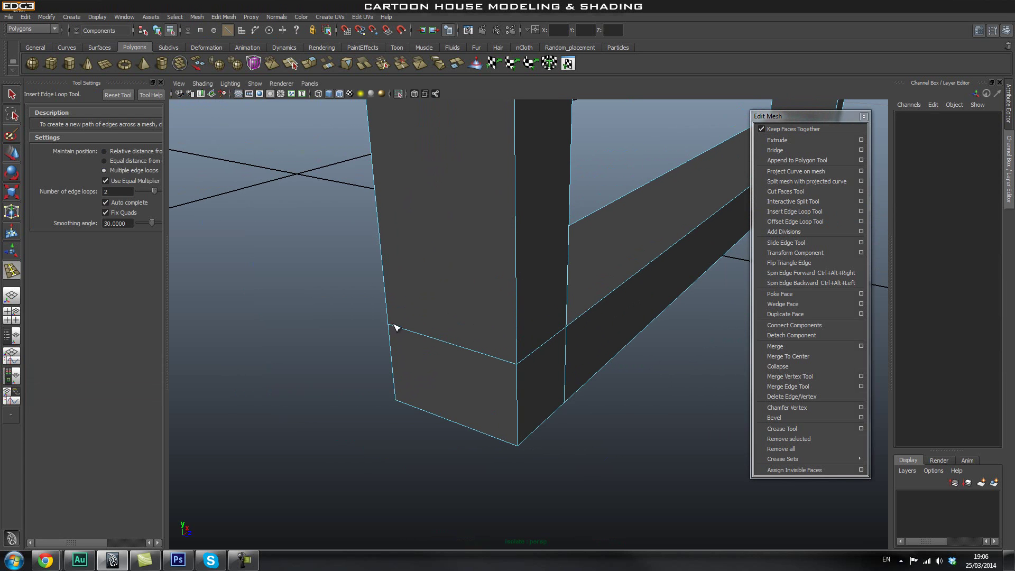
left_click_drag(477, 308, 528, 368, "alt")
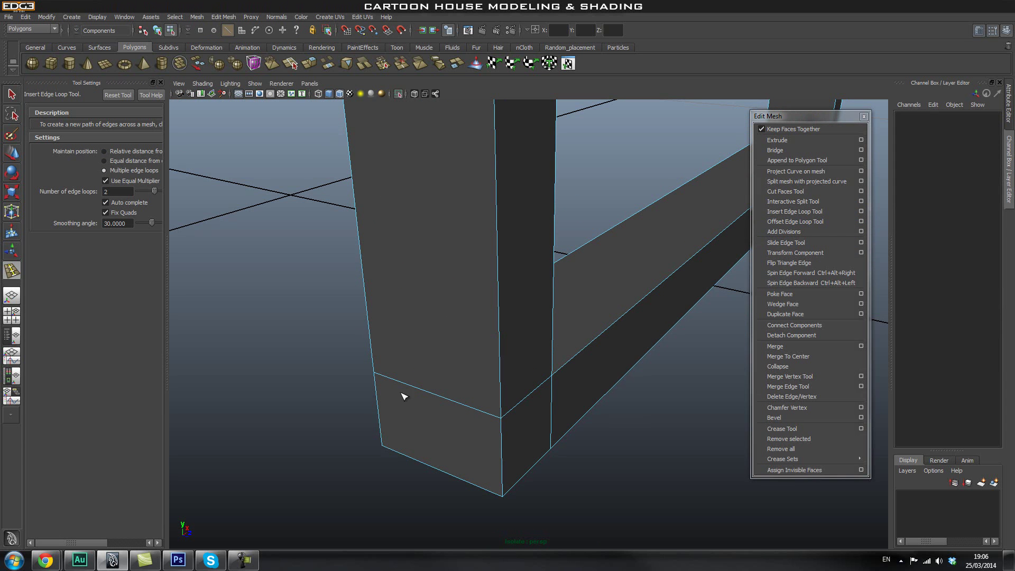
left_click(441, 400)
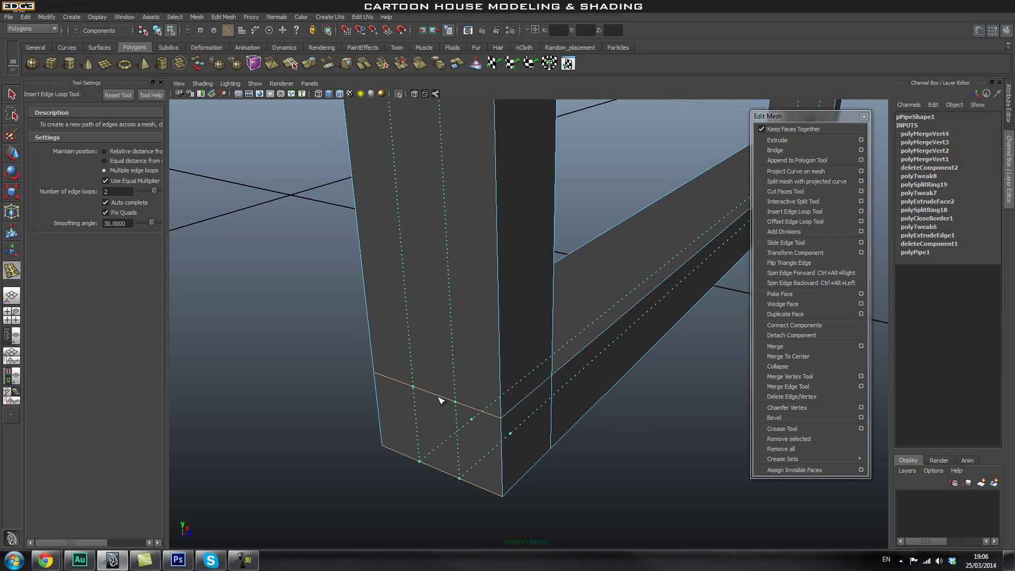
right_click_drag(618, 396, 594, 306, "alt")
middle_click_drag(593, 306, 598, 330, "alt")
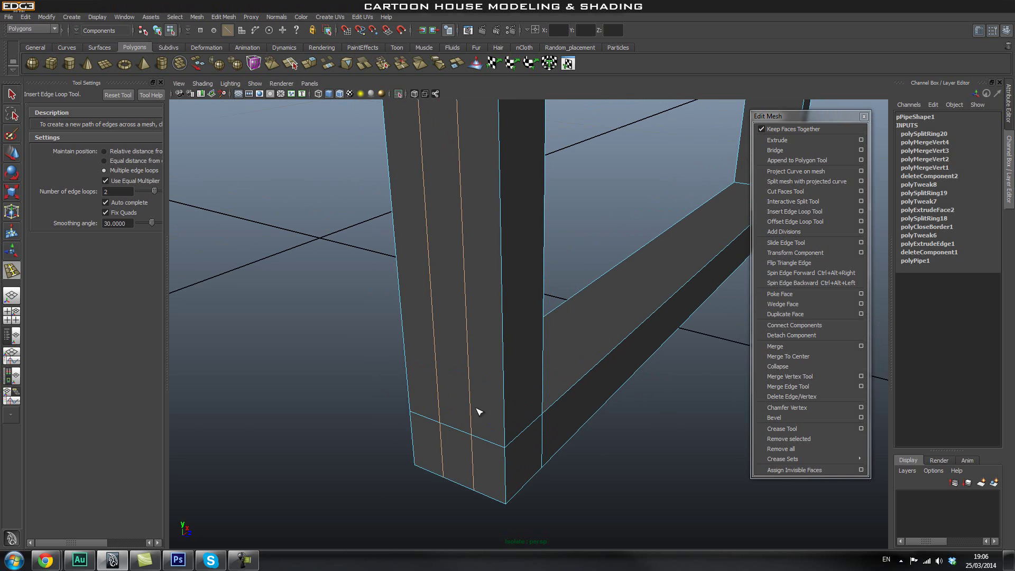
- Scale the two side-face edge loops apart so they sit close to the frame's front and back edges
key("r")
left_click_drag(624, 306, 564, 265, "alt")
left_click_drag(605, 144, 511, 187)
left_click_drag(601, 378, 458, 351, "alt")
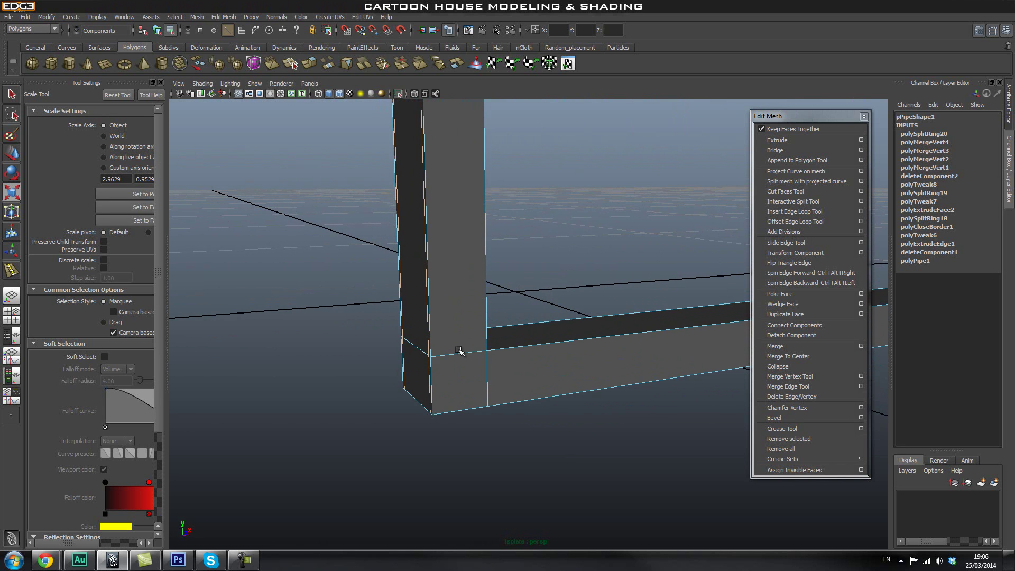
- Try inserting two evenly spaced edge loops along the front face of the door frame
left_click(809, 211)
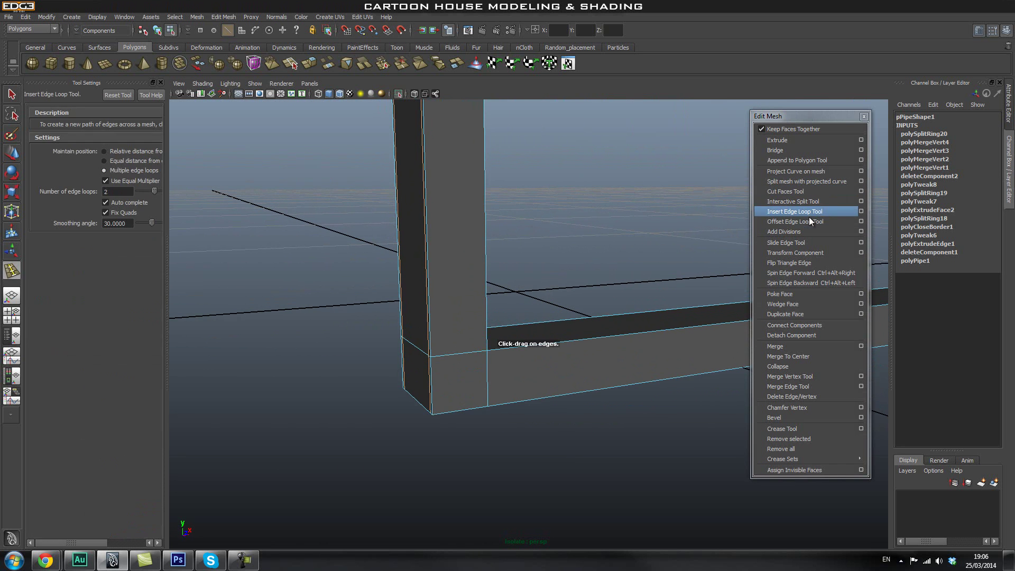
left_click(458, 354)
right_click_drag(472, 352, 456, 238, "alt")
middle_click_drag(587, 207, 548, 347, "alt")
right_click_drag(548, 347, 541, 242, "alt")
middle_click_drag(541, 242, 535, 258, "alt")
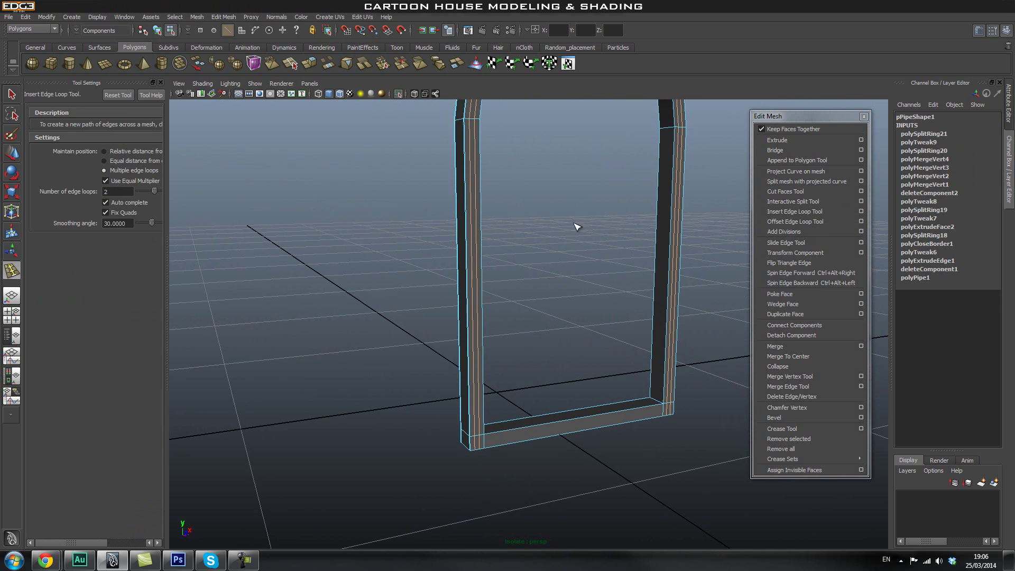
- Try scaling the two front-face edge loops, and undo both the scaling and their insertion
middle_click_drag(577, 173, 556, 281, "alt")
left_click_drag(558, 284, 571, 250, "alt")
key("r")
right_click_drag(565, 324, 483, 345, "alt")
left_click_drag(483, 345, 511, 358, "alt")
right_click_drag(511, 358, 557, 377, "alt")
left_click_drag(556, 389, 557, 388)
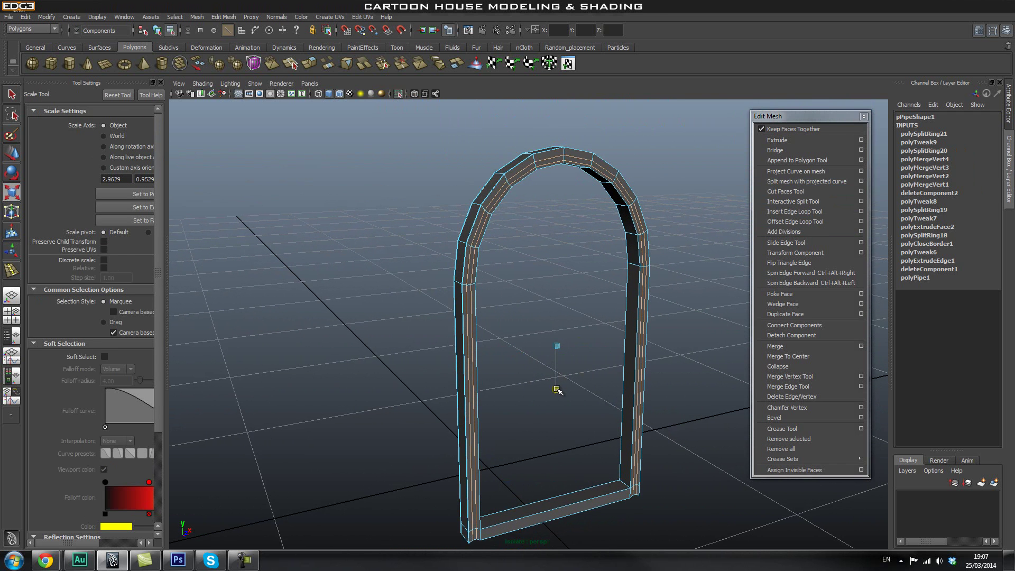
key("ctrl+z")
key("ctrl+z")
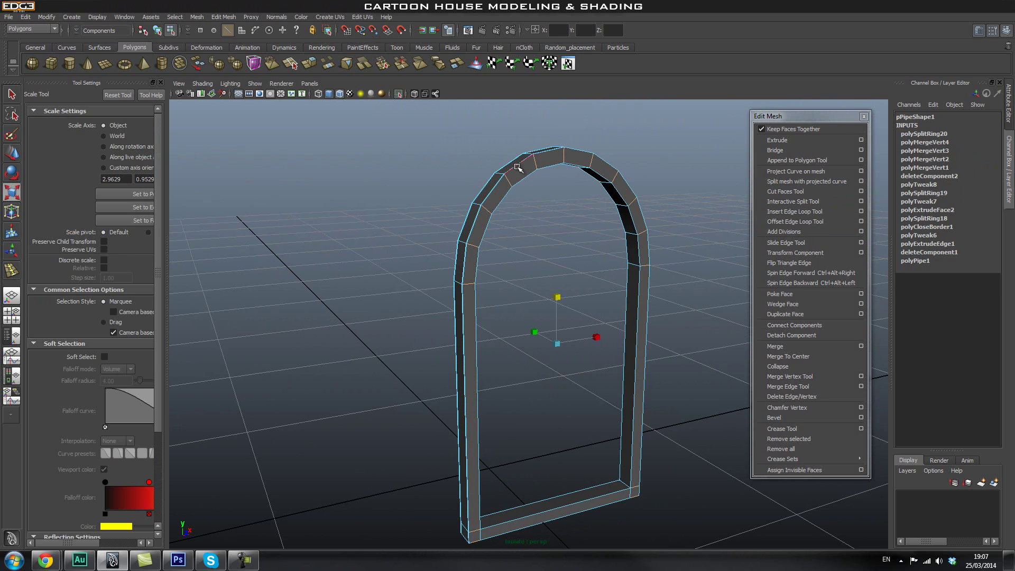
- Switch the Insert Edge Loop Tool to place single loops by relative distance from the edge
left_click_drag(498, 287, 510, 291, "alt")
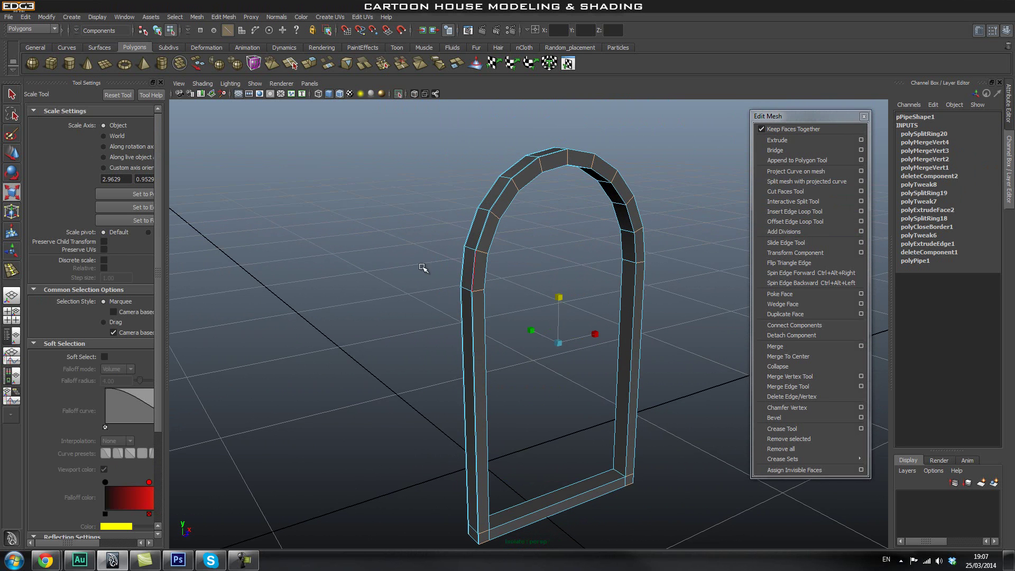
left_click(160, 83)
key("q")
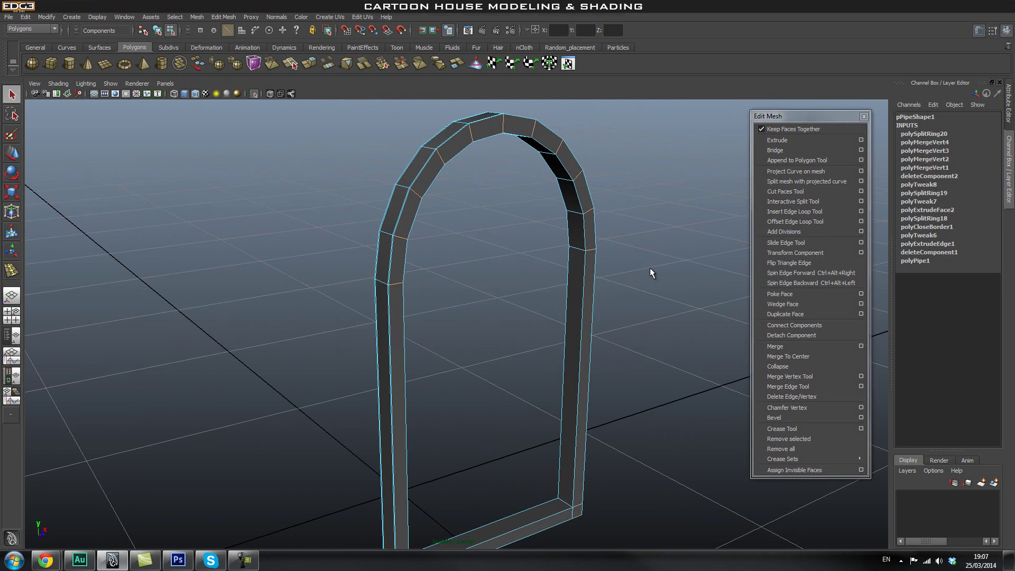
left_click(861, 210)
left_click(123, 157)
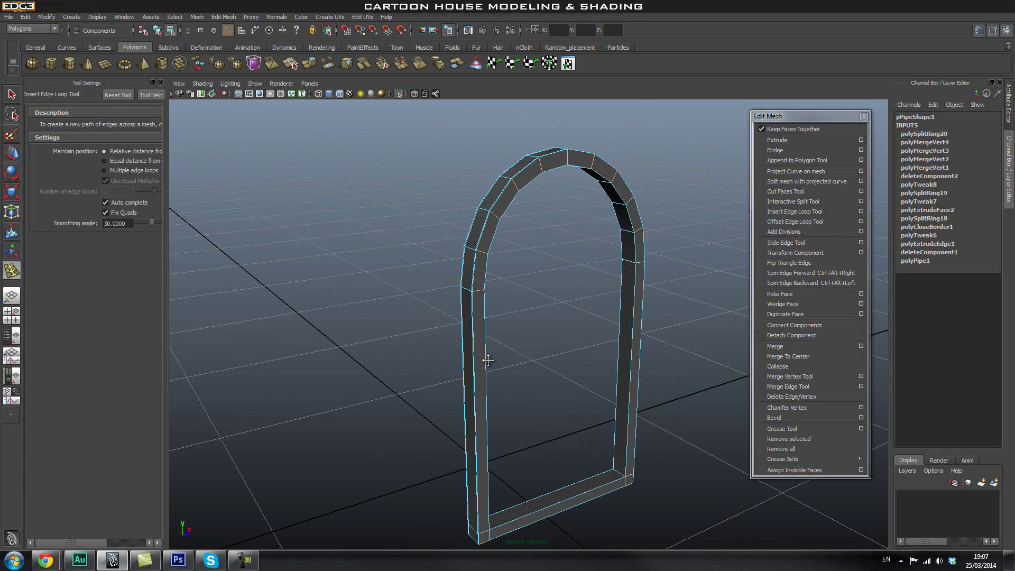
- Insert one edge loop close to the outer edge of the frame's front face and another close to its inner edge
middle_click_drag(488, 360, 502, 265, "alt")
right_click_drag(377, 354, 462, 317, "alt")
middle_click_drag(462, 317, 502, 154, "alt")
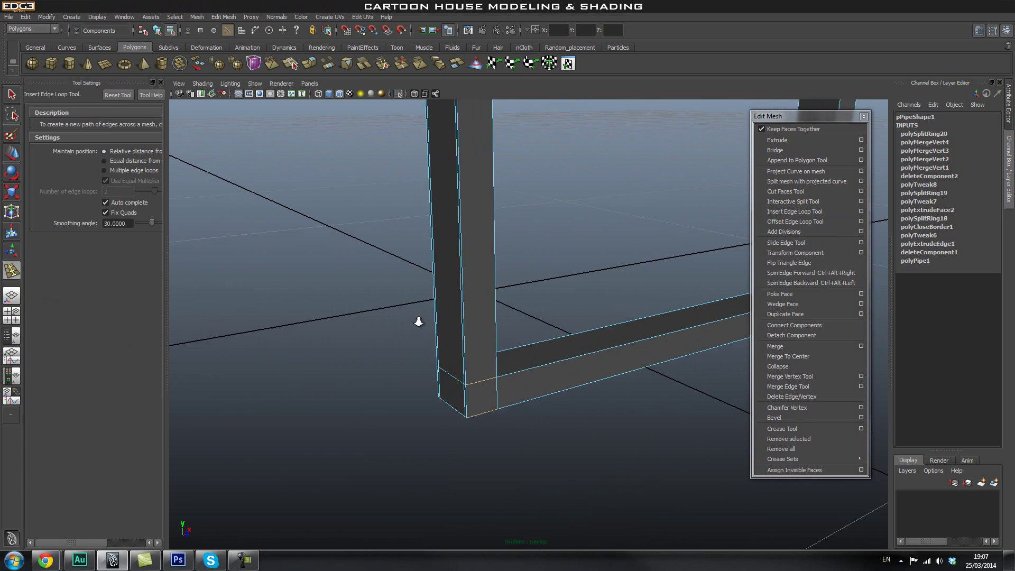
right_click_drag(417, 322, 503, 385, "alt")
middle_click_drag(460, 376, 517, 249, "alt")
middle_click_drag(572, 203, 557, 246, "alt")
right_click_drag(557, 247, 496, 267, "alt")
middle_click_drag(523, 247, 496, 300, "alt")
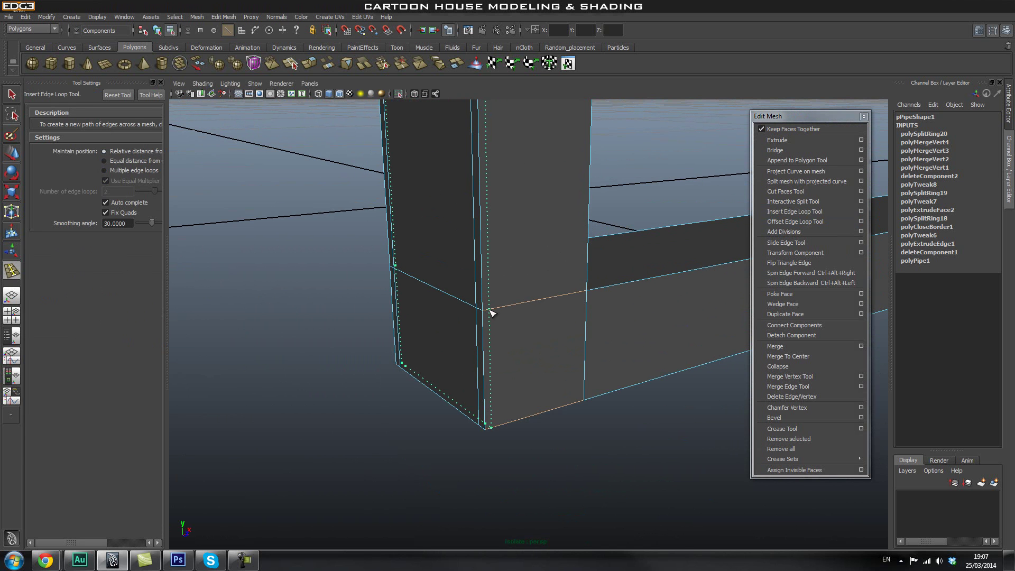
left_click_drag(489, 310, 488, 311)
left_click_drag(602, 312, 315, 227, "alt")
left_click(558, 305)
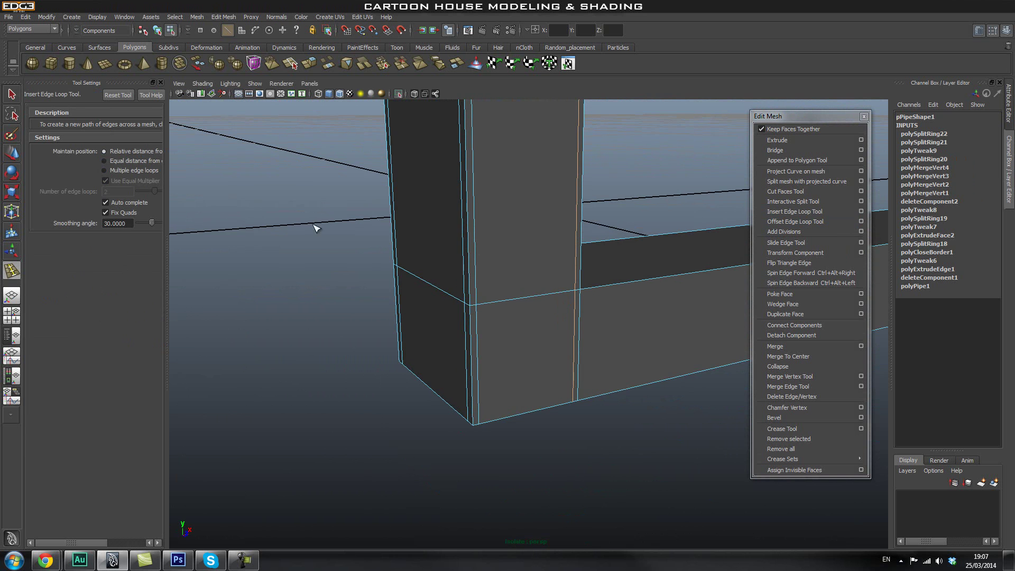
- Using multiple edge loops set to 2, insert two loops across the threshold bar and two along its length
left_click(105, 170)
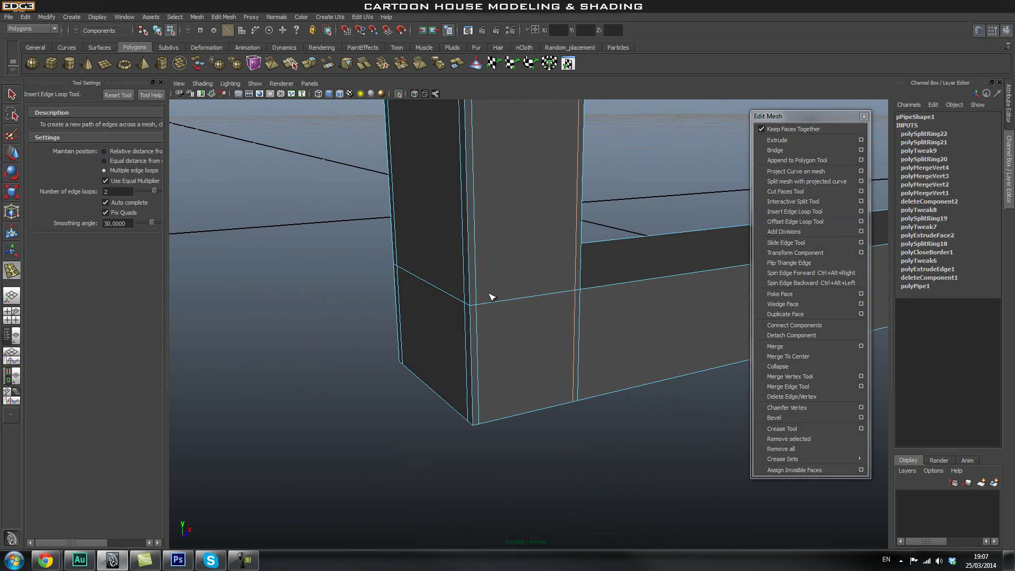
left_click(575, 336)
left_click(576, 336)
left_click_drag(634, 344, 572, 301, "alt")
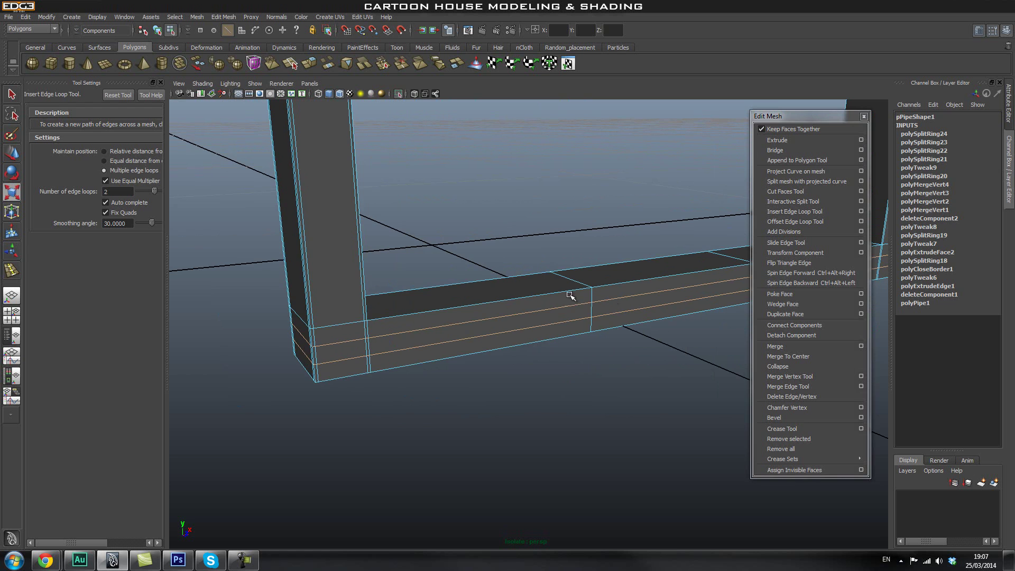
- Scale the two lengthwise threshold loops apart vertically until they sit close to the bar's upper and lower edges
scroll(518, 270, "down", 4)
key("r")
left_click_drag(596, 258, 599, 182)
scroll(595, 351, "up", 4)
left_click_drag(649, 243, 649, 241)
middle_click_drag(476, 222, 483, 281, "alt")
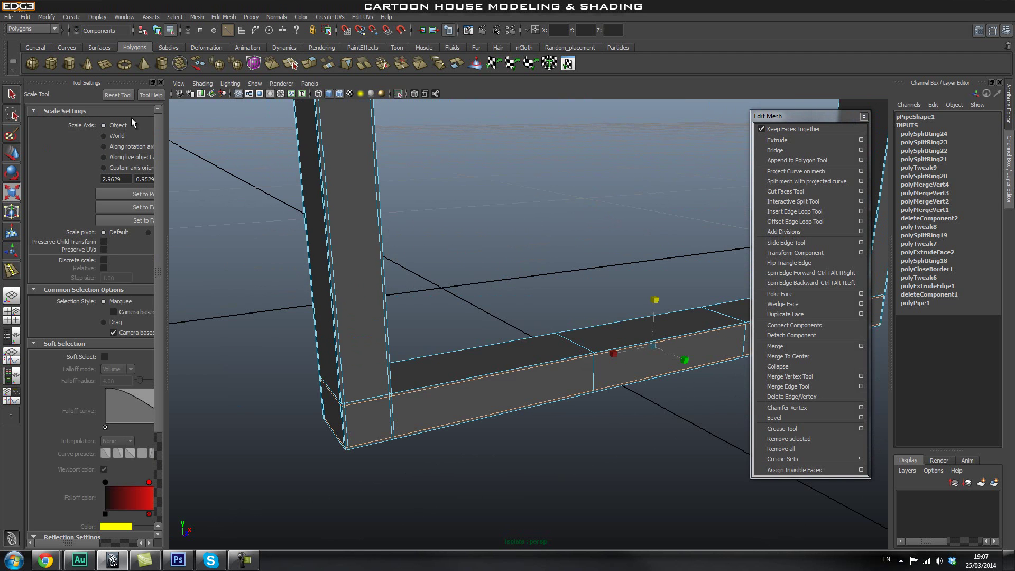
- Set the Insert Edge Loop Tool to maintain position by relative distance from the edge
left_click(160, 83)
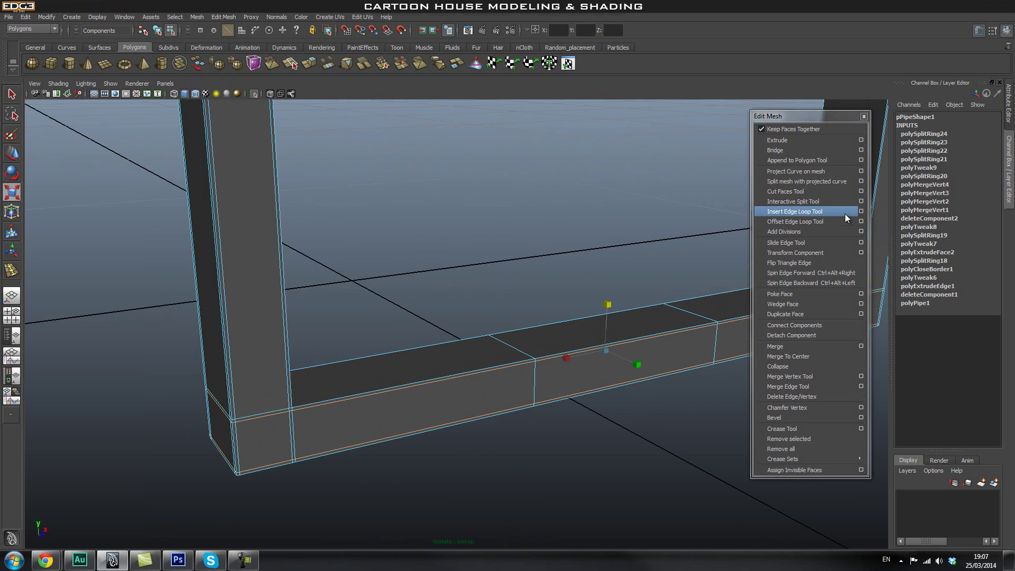
left_click(835, 212)
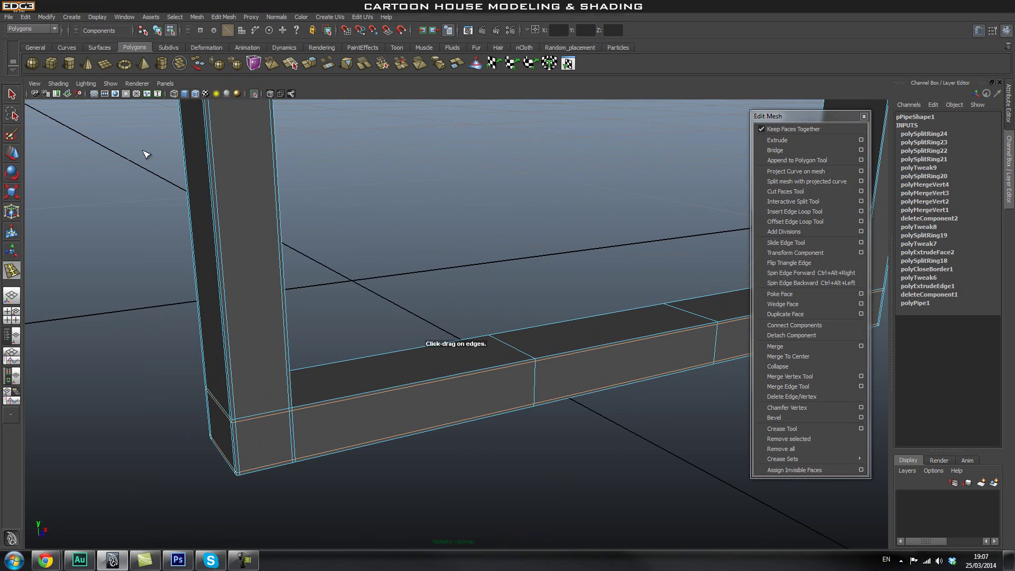
left_click(861, 202)
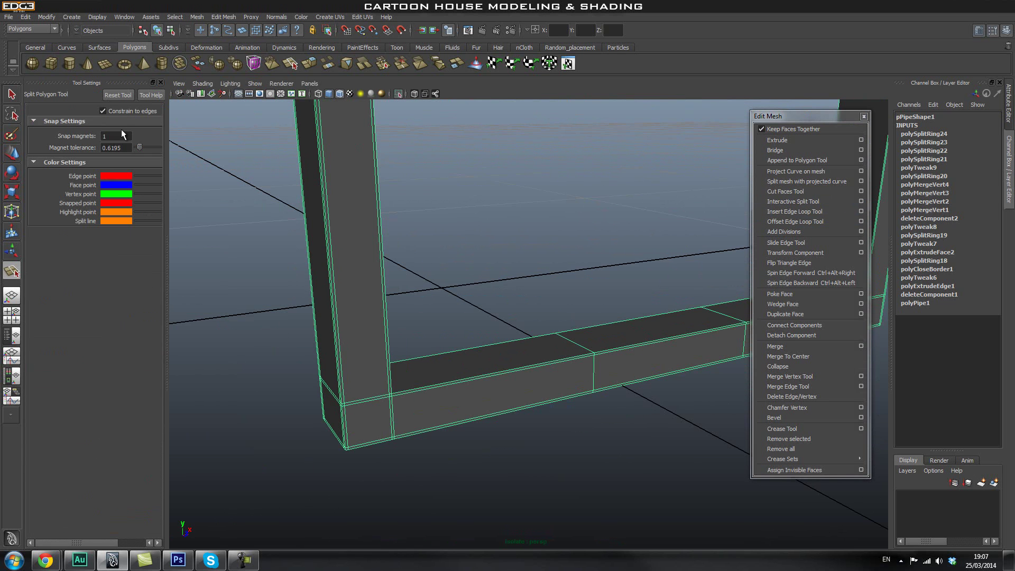
left_click(824, 212)
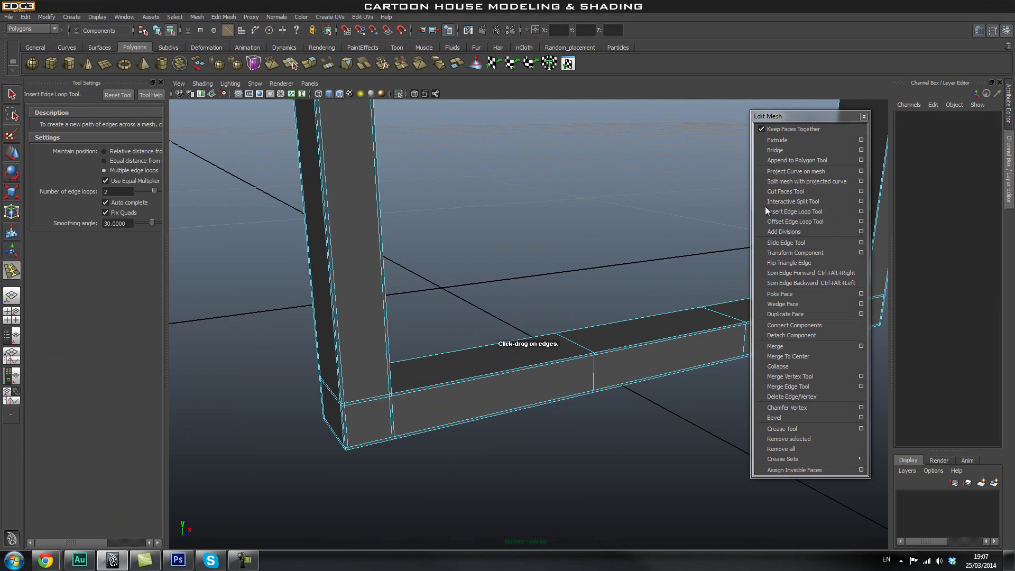
left_click(122, 153)
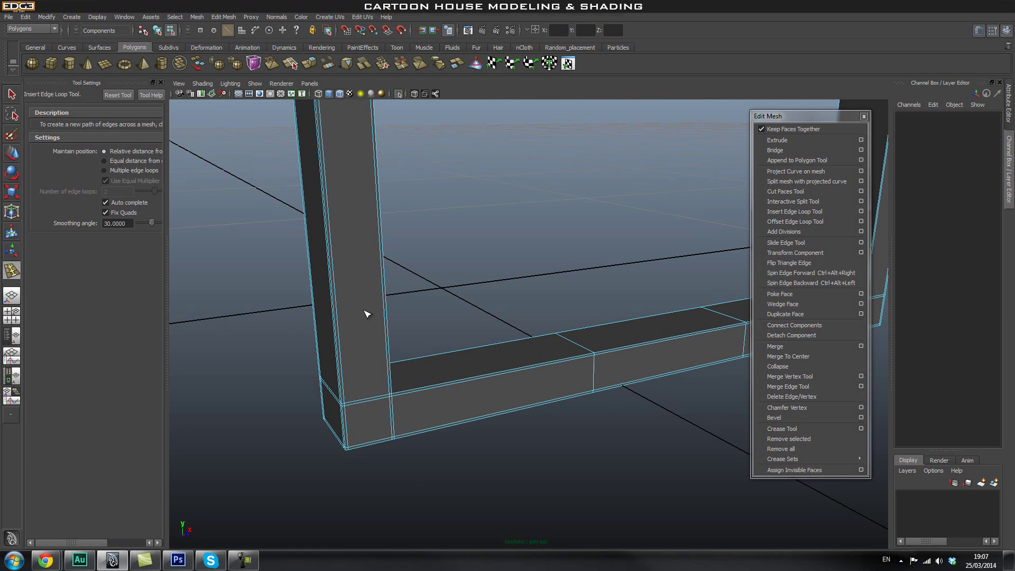
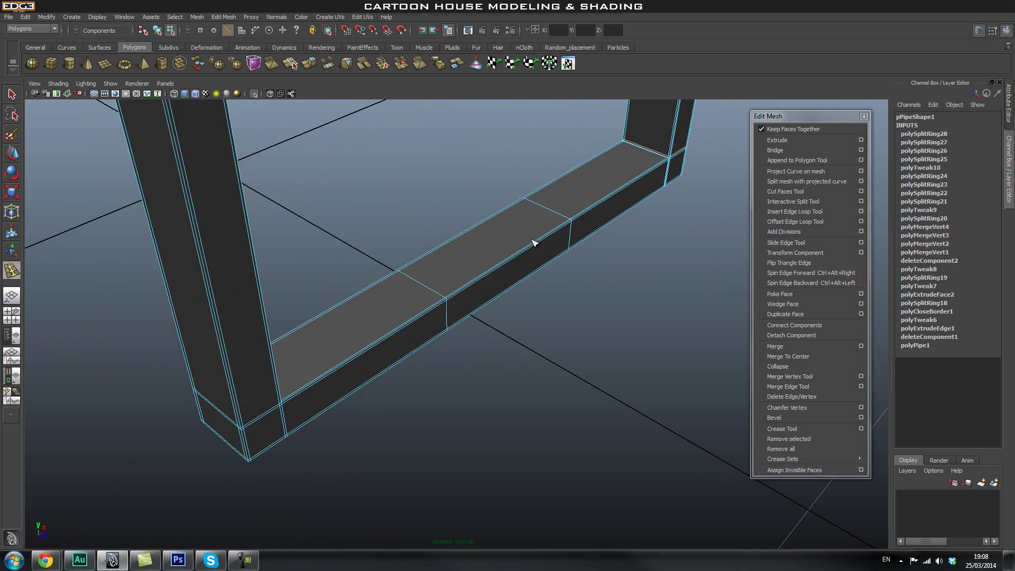
- At the frame's lower inner corner, insert one edge loop across the threshold beside the jamb and another across the jamb just above the threshold
right_click_drag(423, 275, 568, 224, "alt")
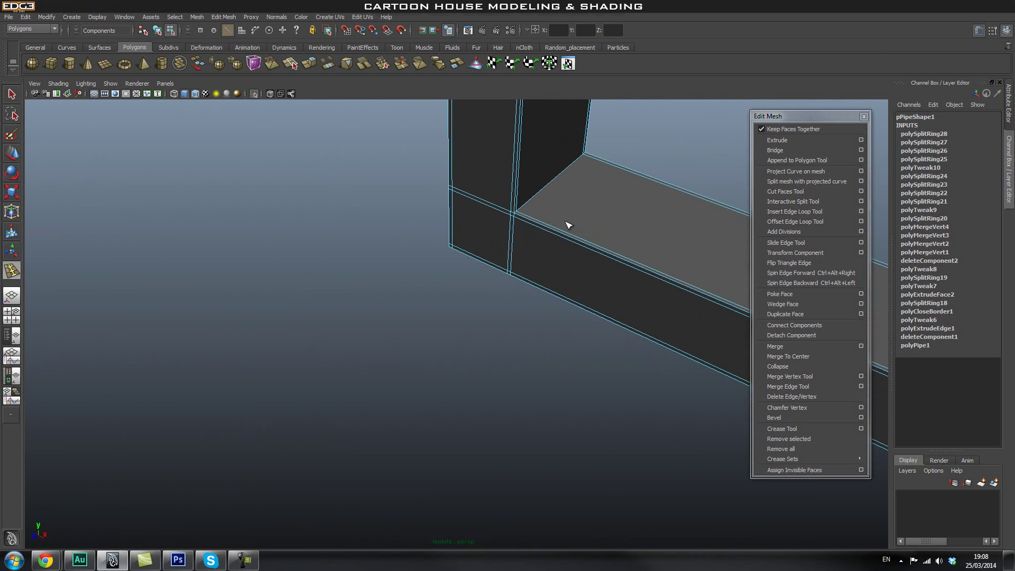
middle_click_drag(529, 135, 466, 303, "alt")
right_click_drag(463, 322, 502, 471, "alt")
middle_click_drag(502, 470, 477, 365, "alt")
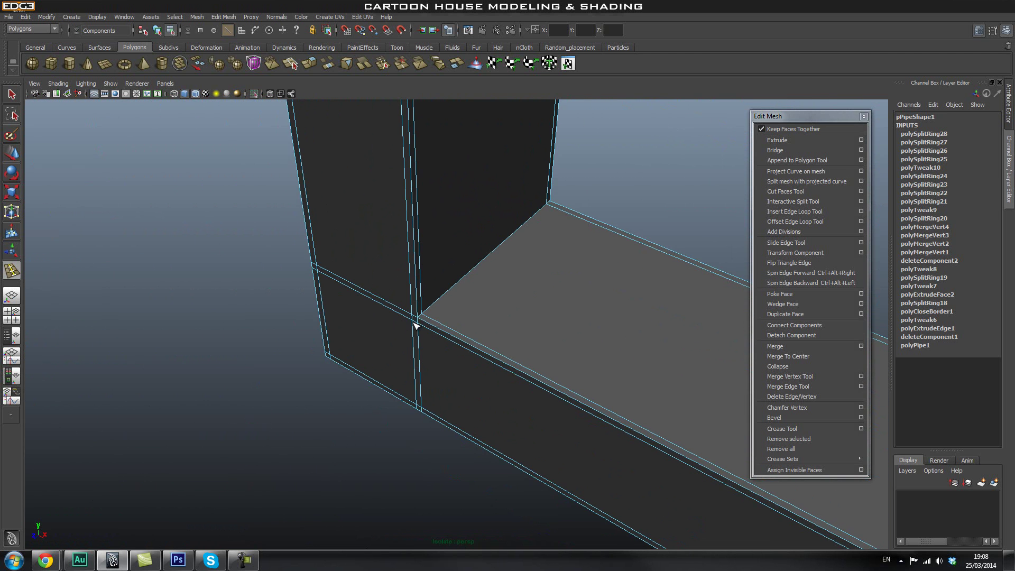
left_click(426, 329)
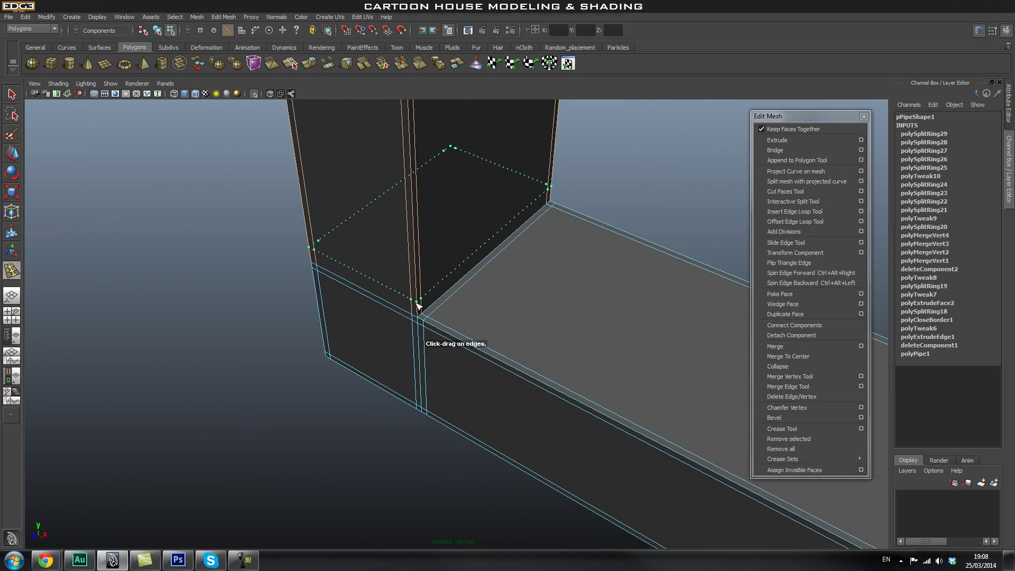
left_click(417, 310)
left_click_drag(566, 301, 446, 322, "alt")
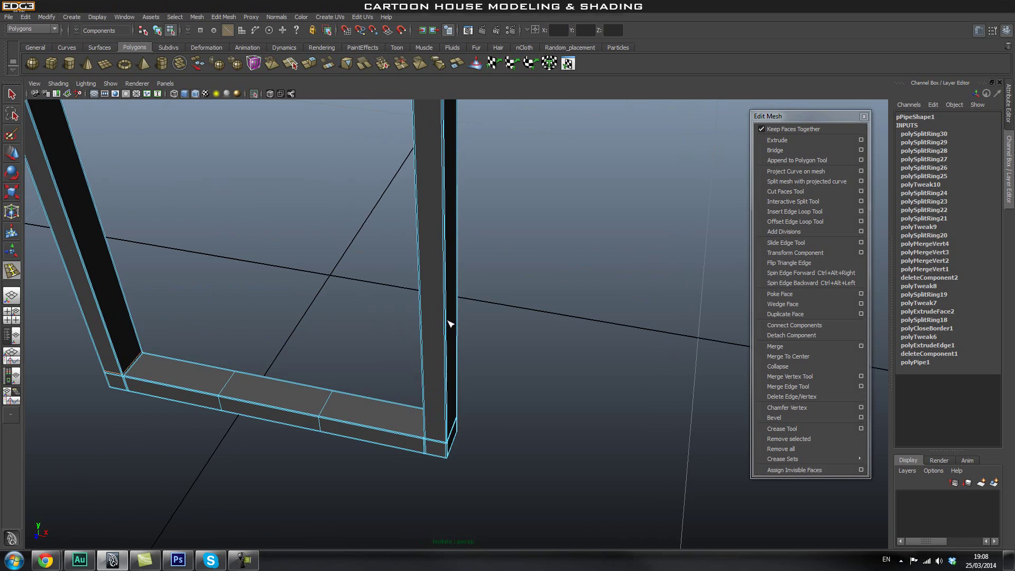
- Return the door frame to object selection mode and deselect it
key("q")
right_click(453, 286)
right_click_drag(452, 283, 479, 269)
left_click(443, 265)
left_click(564, 287)
left_click(456, 277)
left_click(556, 277)
- Examine the frame's arch up close with the smooth preview on and off
right_click_drag(556, 277, 418, 211, "alt")
middle_click_drag(418, 211, 429, 296, "alt")
left_click(195, 94)
left_click_drag(595, 221, 444, 268, "alt")
right_click_drag(444, 267, 770, 302, "alt")
middle_click_drag(625, 235, 624, 313, "alt")
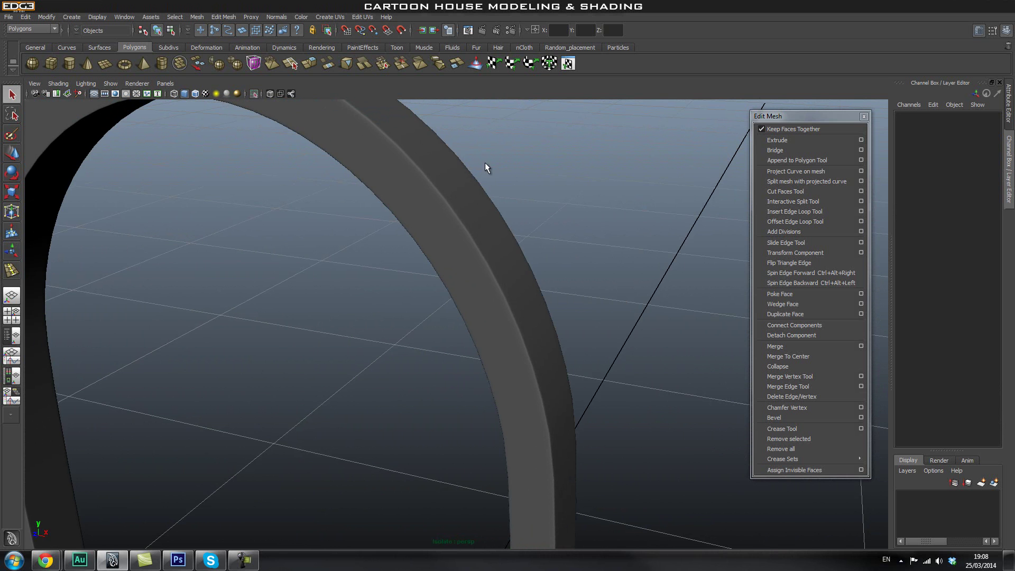
left_click_drag(484, 163, 343, 199, "alt")
left_click(343, 200)
key("1")
left_click_drag(412, 243, 385, 258, "alt")
key("3")
left_click(516, 254)
right_click_drag(592, 261, 350, 271, "alt")
left_click_drag(350, 271, 745, 398, "alt")
left_click(524, 357)
scroll(452, 308, "up", 3)
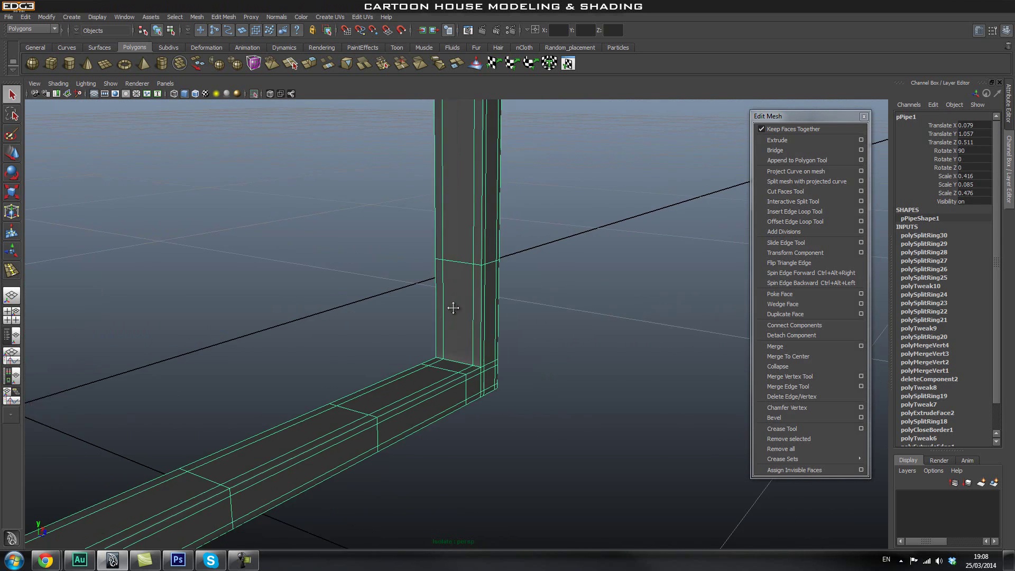
- Compare the frame's lower corner and jambs between the smoothed and unsmoothed display
right_click_drag(453, 308, 596, 348, "alt")
key("1")
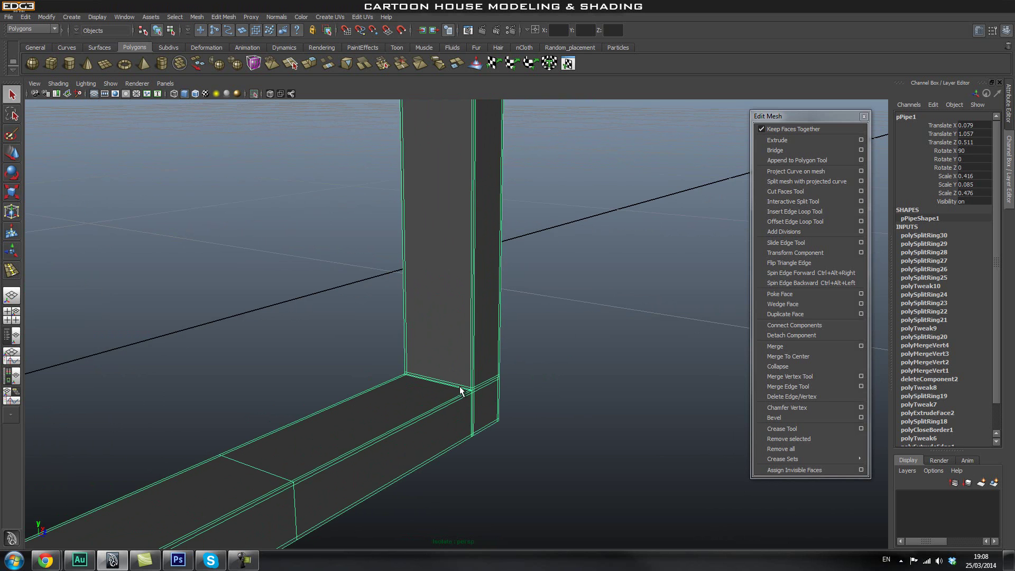
key("1")
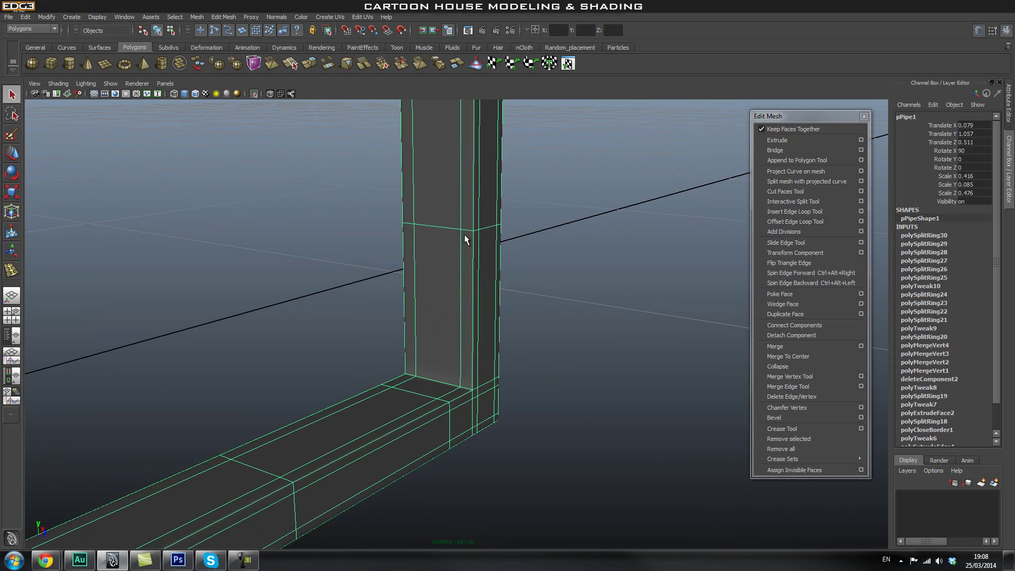
key("1")
right_click_drag(464, 242, 492, 268, "alt")
middle_click_drag(492, 267, 486, 405, "alt")
left_click_drag(486, 404, 475, 309, "alt")
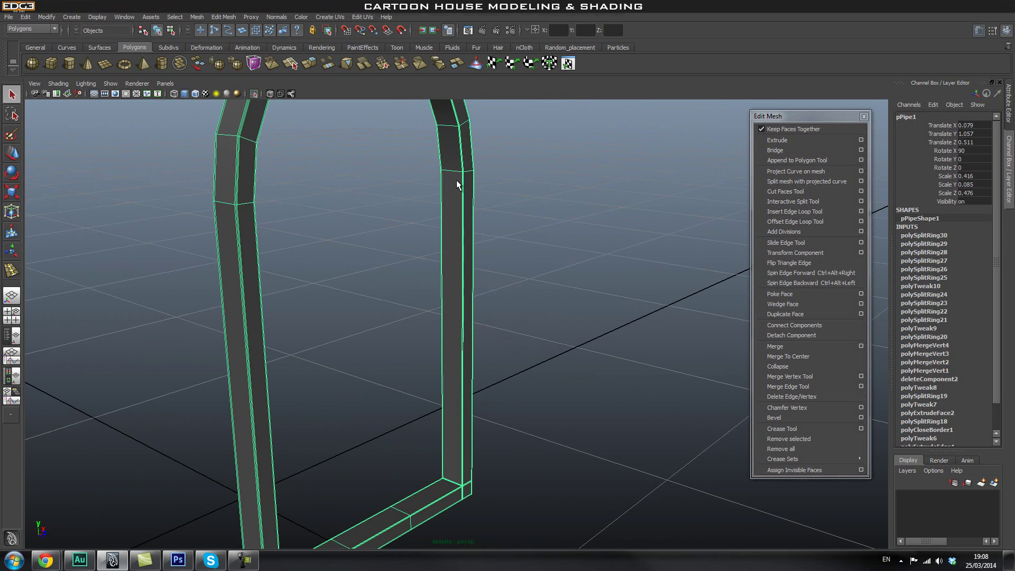
left_click_drag(456, 259, 520, 333, "alt")
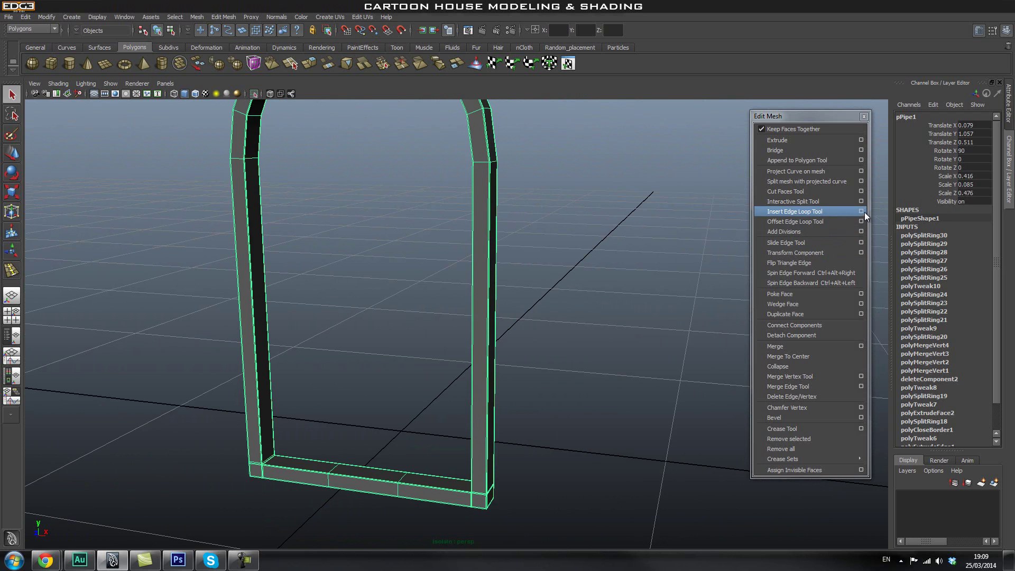
- Using multiple edge loops set to 3, insert three loops across the right jamb and scale them slightly apart vertically
left_click(861, 211)
left_click(104, 170)
double_click(116, 191)
type("3")
left_click_drag(433, 291, 534, 294, "alt")
left_click(531, 297)
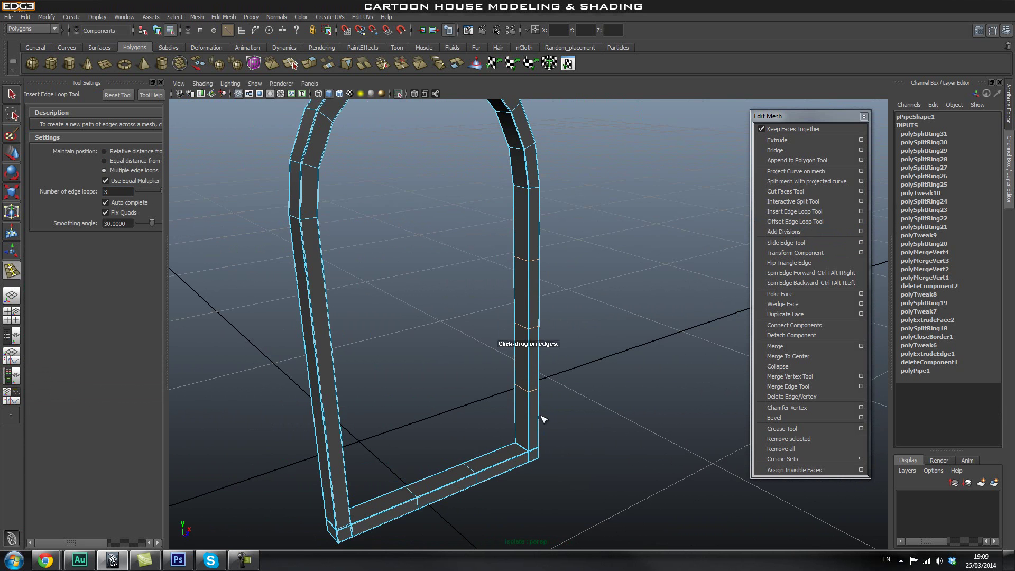
key("f")
key("r")
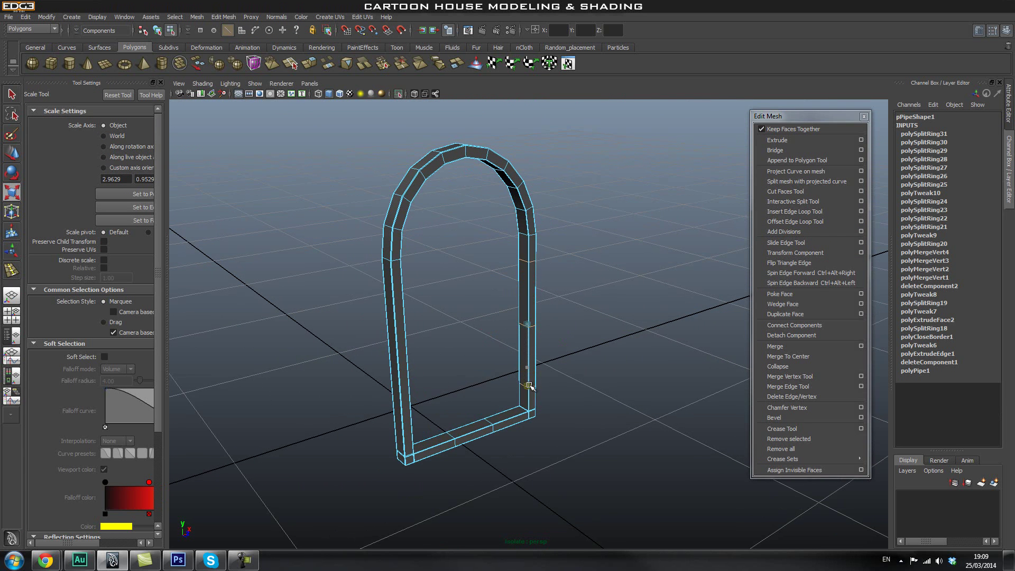
left_click_drag(463, 343, 393, 335, "alt")
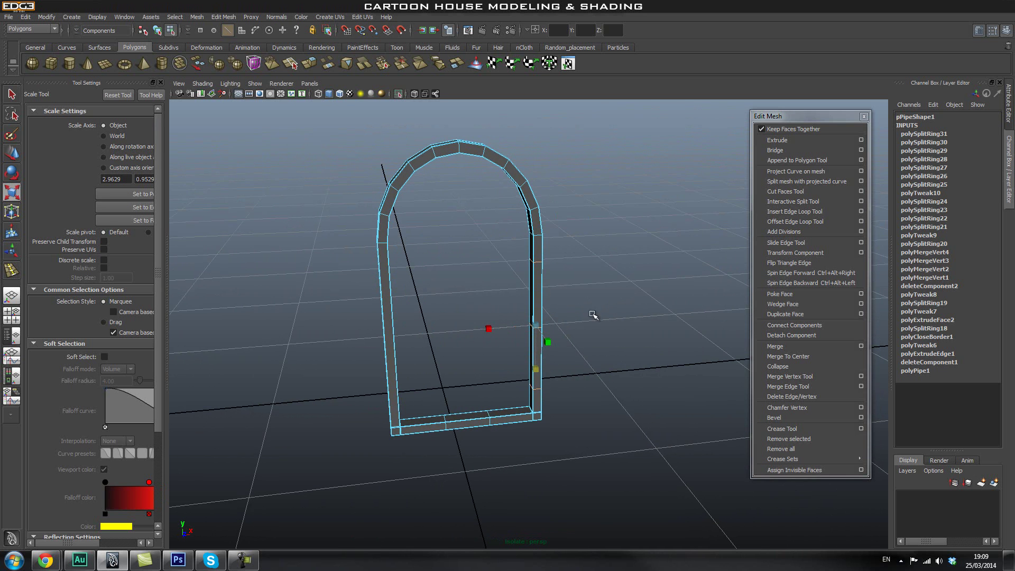
- Insert three edge loops across the left jamb and scale them vertically in the front view to match the right jamb's loops
left_click(824, 211)
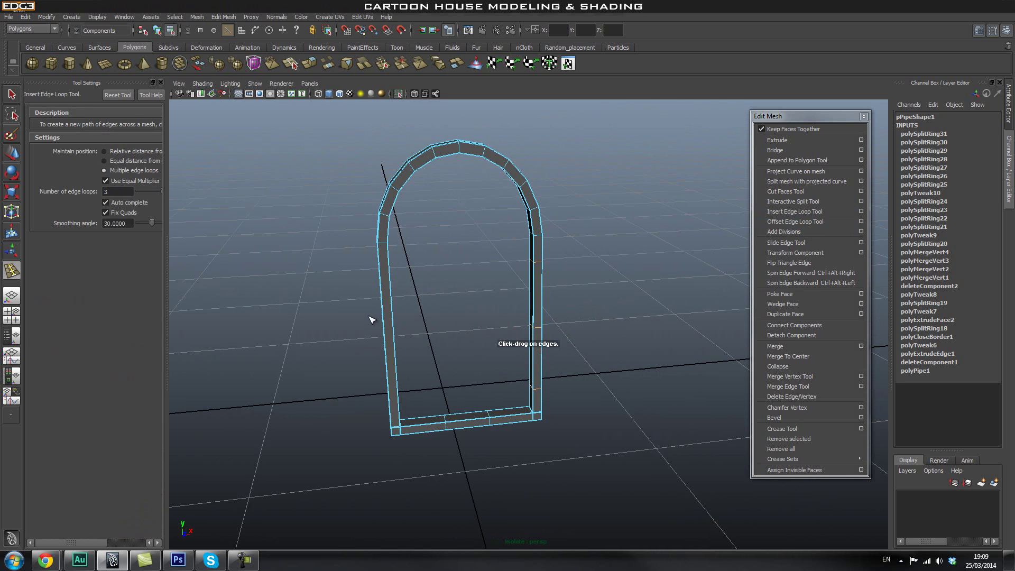
left_click(393, 327)
key("r")
left_click_drag(402, 329, 428, 341, "alt")
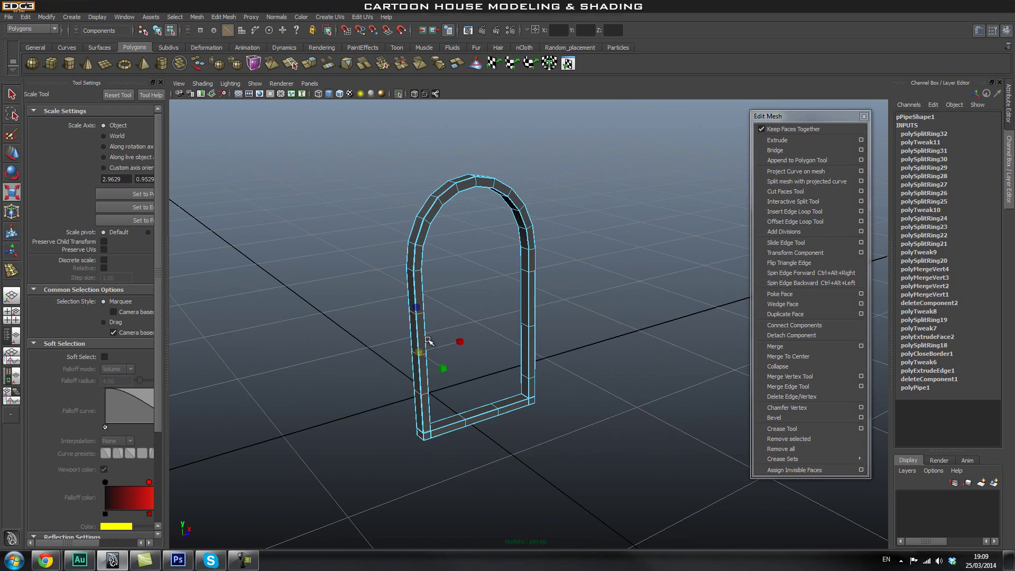
key("space")
left_click_drag(415, 295, 416, 317)
right_click_drag(501, 251, 469, 245, "alt")
middle_click_drag(469, 245, 464, 294, "alt")
scroll(575, 333, "up", 5)
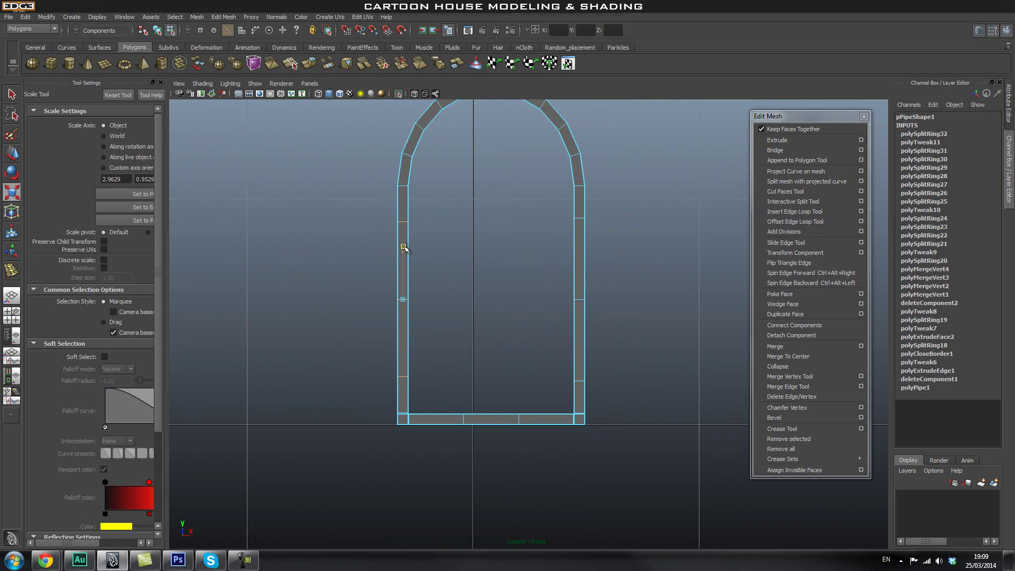
key("space")
left_click_drag(404, 244, 457, 284)
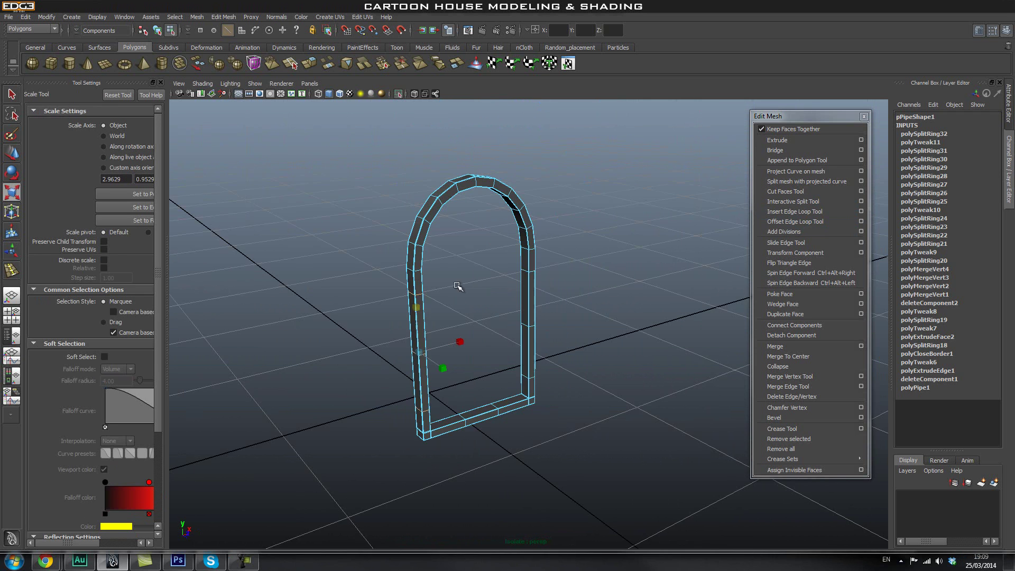
- Return the door frame to object mode with smooth preview, deselect it and close the tool settings
key("q")
right_click_drag(423, 250, 472, 238)
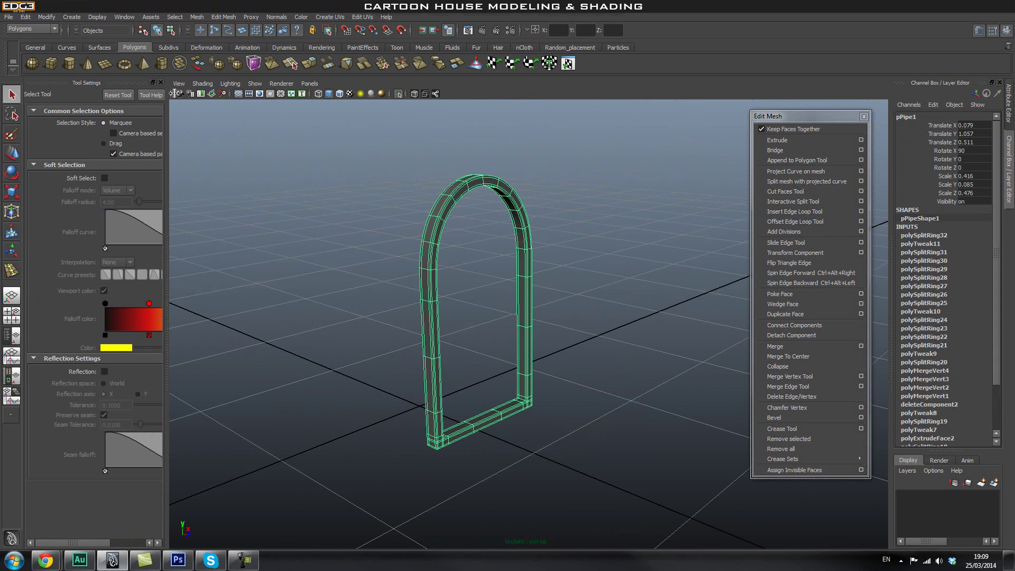
left_click(161, 83)
left_click(275, 384)
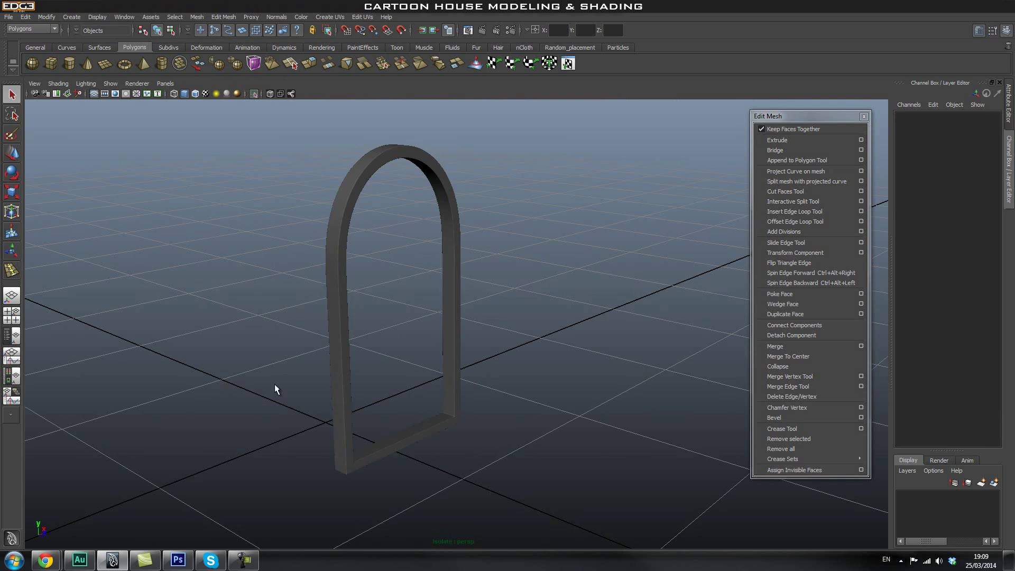
- Examine the smoothed edges of the frame around its lower corners, threshold and jambs
scroll(458, 369, "up", 10)
scroll(431, 331, "up", 4)
left_click(453, 404)
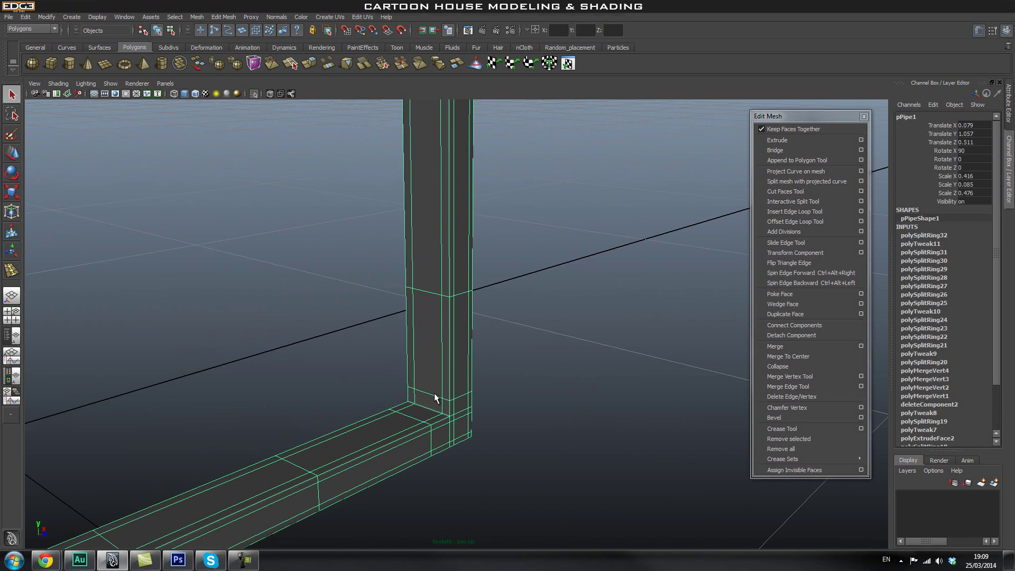
left_click_drag(429, 151, 421, 313, "alt")
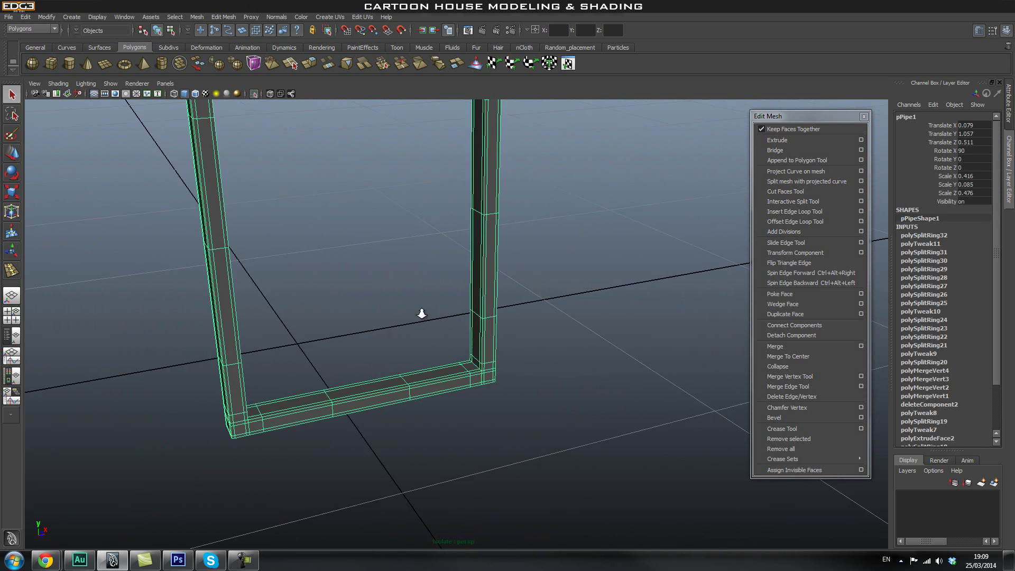
right_click_drag(421, 314, 388, 313, "alt")
middle_click_drag(389, 313, 383, 428, "alt")
left_click_drag(382, 428, 486, 371, "alt")
- Deselect the frame and turn off isolate select to show the whole house with the door frame in place
left_click(560, 333)
right_click_drag(564, 331, 613, 296, "alt")
left_click_drag(613, 296, 565, 261, "alt")
left_click(255, 94)
right_click_drag(565, 261, 596, 308, "alt")
left_click_drag(595, 309, 429, 257, "alt")
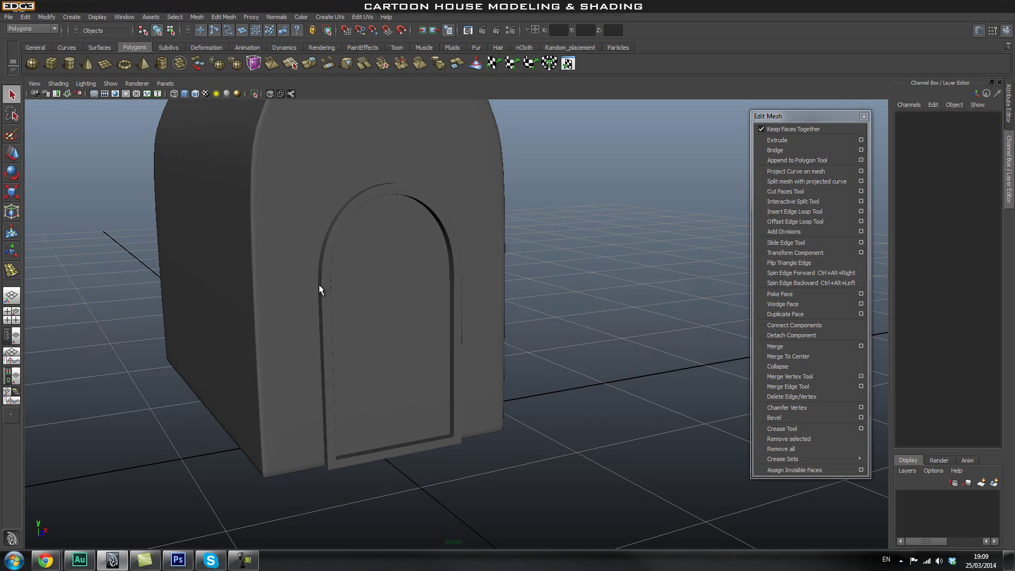
right_click_drag(336, 305, 366, 328, "alt")
left_click_drag(367, 328, 473, 351, "alt")
middle_click_drag(471, 346, 437, 308, "alt")
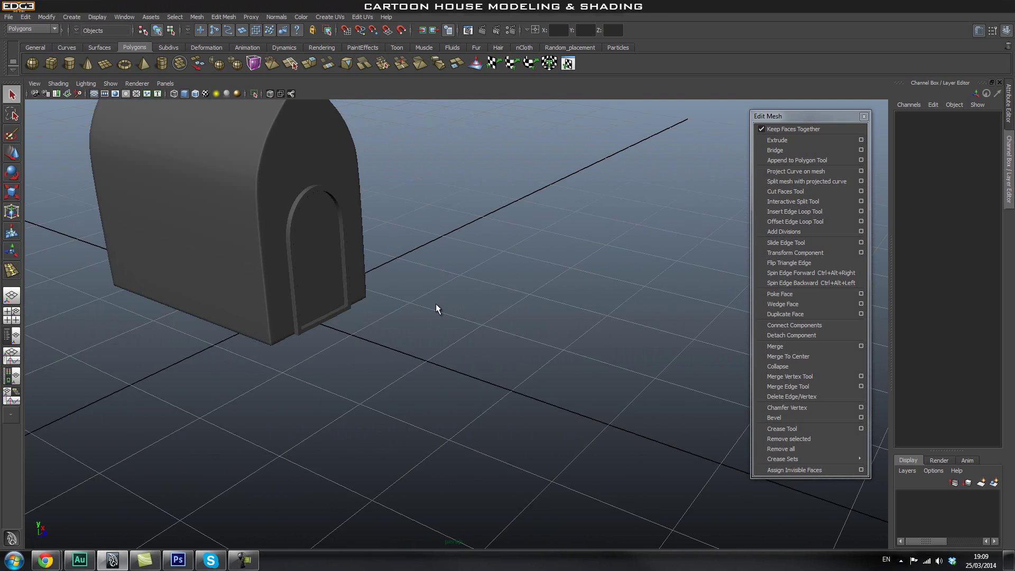
- Create a polygon cube, move it to about Z 2.09 in front of the door, and scale it into a block about 0.41 × 0.17 × 0.17
left_click(53, 61)
key("w")
left_click_drag(310, 317, 385, 372)
key("r")
right_click_drag(379, 370, 482, 389, "alt")
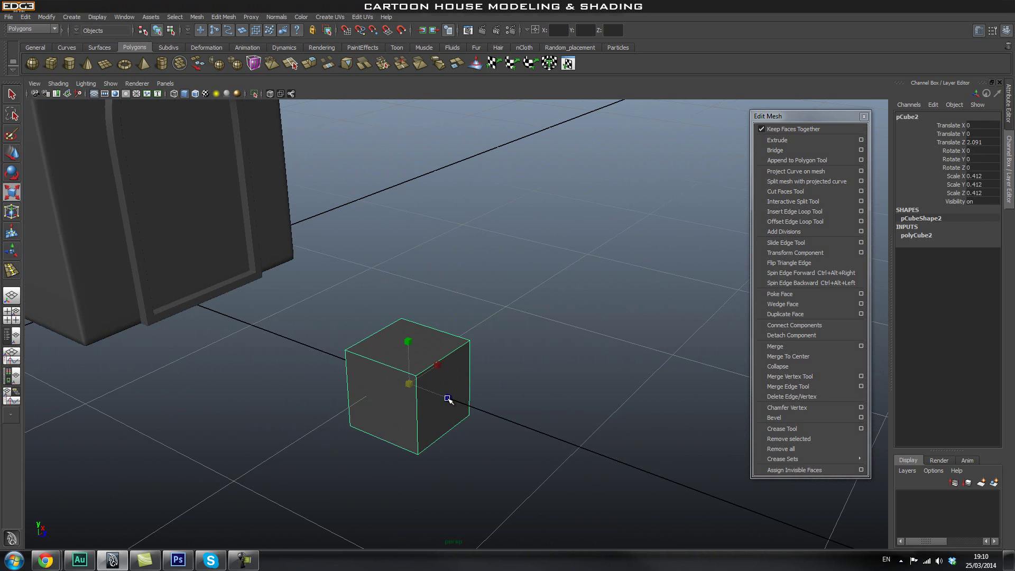
left_click_drag(447, 398, 428, 396)
left_click_drag(407, 341, 405, 366)
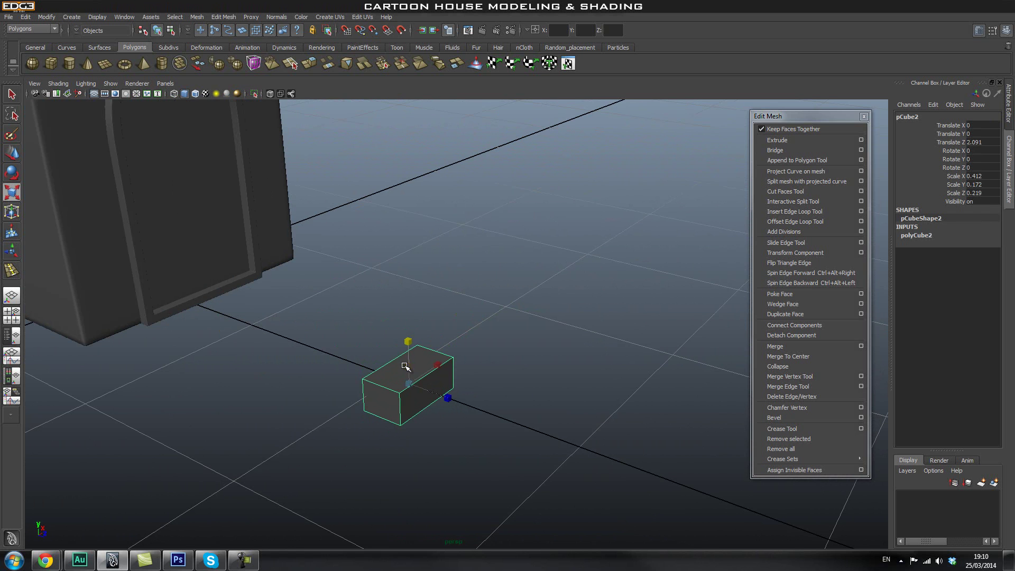
left_click_drag(449, 399, 437, 395)
- Raise the block to about 0.149 in Y in front of the doorway
key("w")
left_click_drag(408, 355, 408, 325)
right_click_drag(161, 345, 498, 384, "alt")
middle_click_drag(356, 387, 423, 330, "alt")
right_click_drag(495, 358, 342, 369, "alt")
left_click_drag(478, 396, 393, 353, "alt")
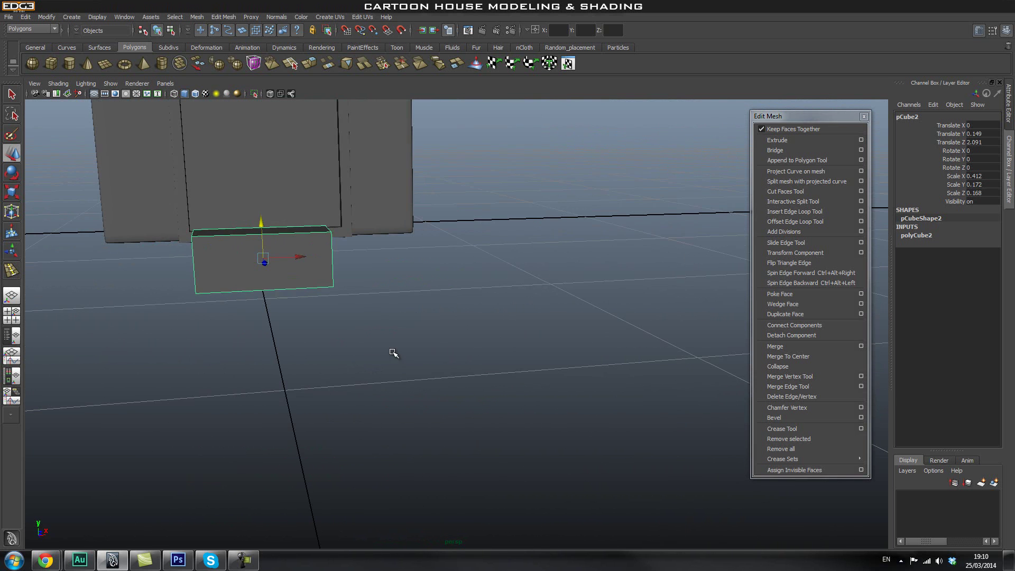
left_click_drag(261, 335, 362, 359, "alt")
- Select the lower vertices at one end of the block in the front view and return to the perspective view
key("space")
right_click_drag(341, 429, 367, 373, "alt")
left_click_drag(396, 474, 450, 431)
key("space")
left_click_drag(386, 415, 411, 414)
right_click_drag(355, 399, 404, 393, "alt")
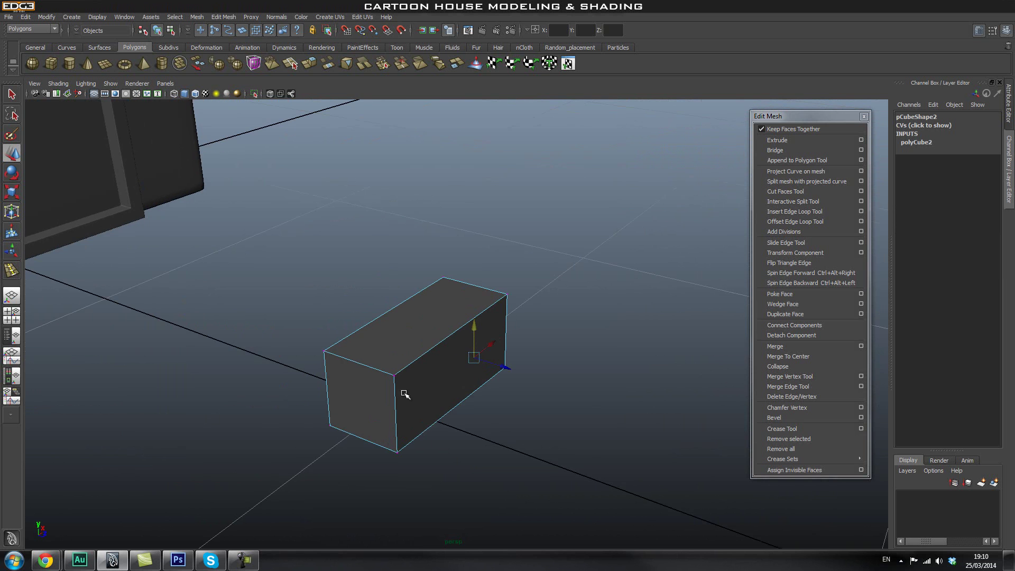
- Try to insert edge loops along the block's length and undo them
left_click(803, 211)
right_click_drag(364, 333, 503, 328, "alt")
left_click_drag(349, 374, 347, 381)
key("ctrl+z")
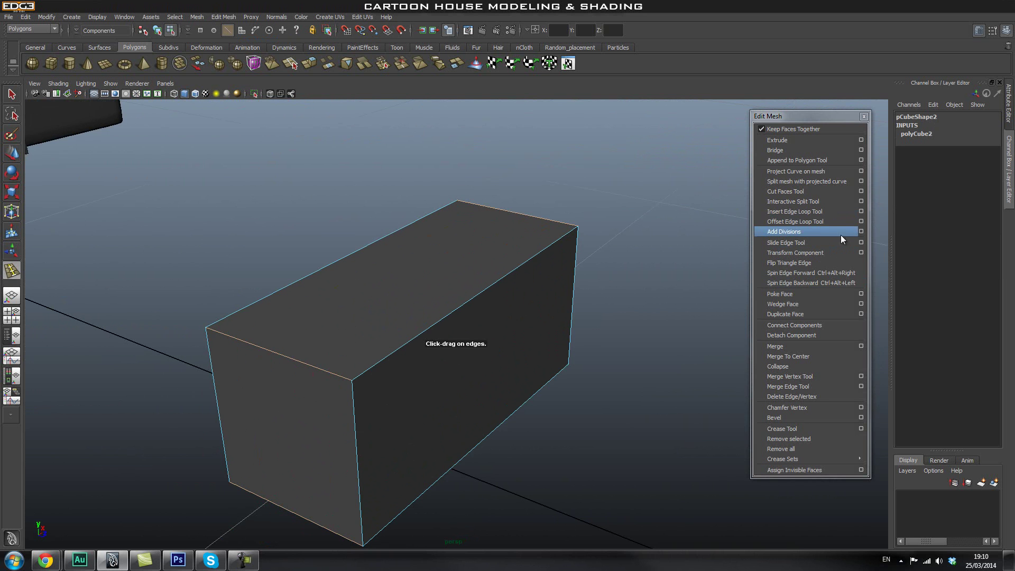
- Insert edge loops by relative distance close to both long sides and the near end of the block
left_click(860, 211)
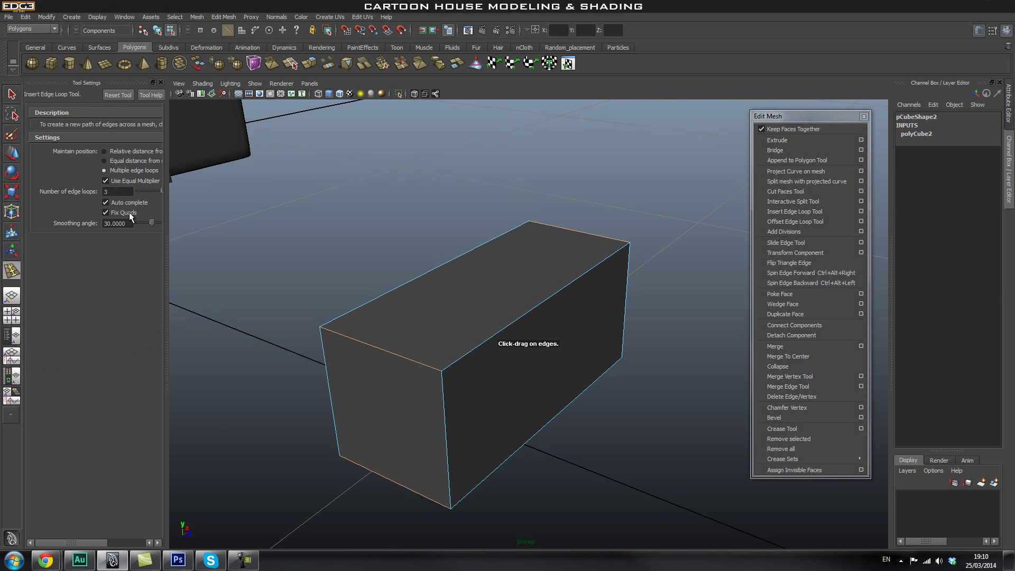
right_click_drag(354, 322, 443, 428, "alt")
left_click_drag(456, 443, 456, 444)
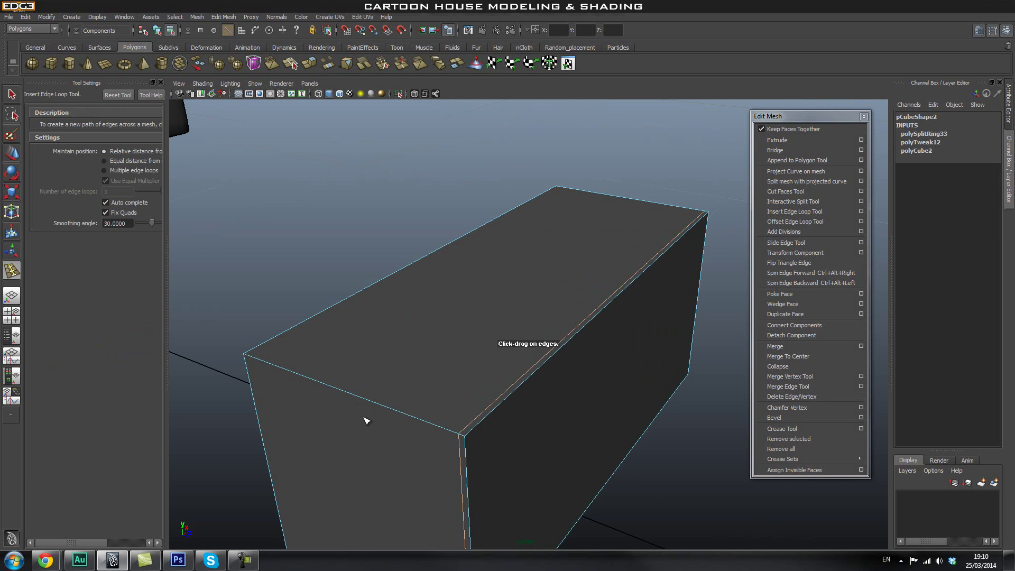
left_click(238, 368)
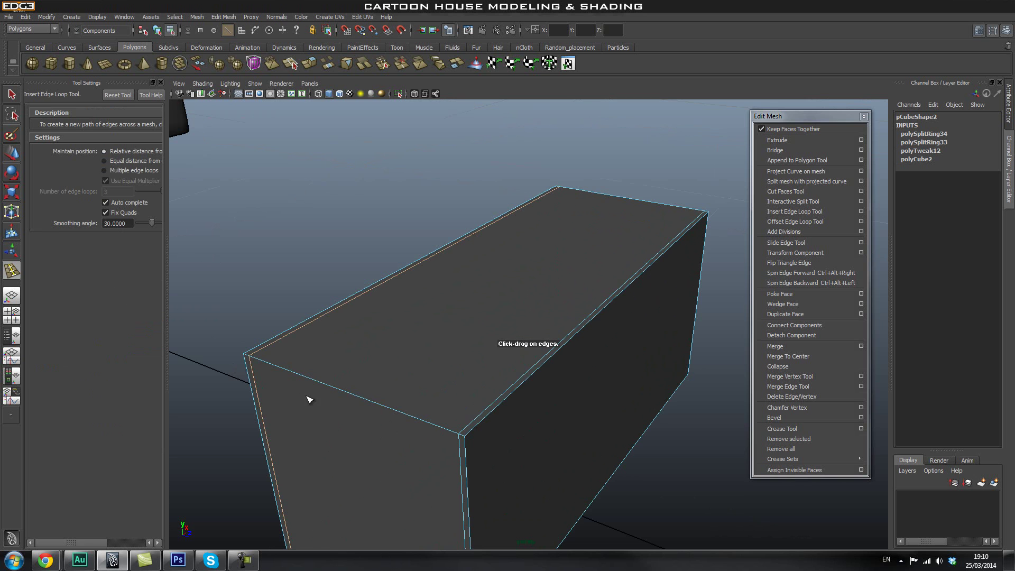
left_click(471, 432)
- Insert supporting edge loops close to the block's upper edge, lower edge and far end
left_click_drag(481, 419, 441, 349, "alt")
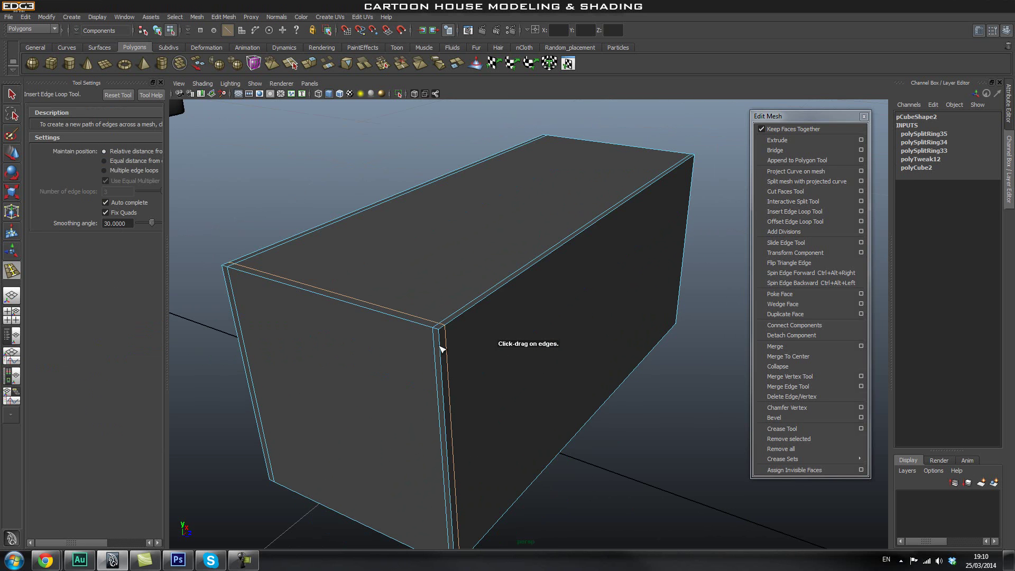
left_click(440, 340)
left_click_drag(458, 410, 446, 335, "alt")
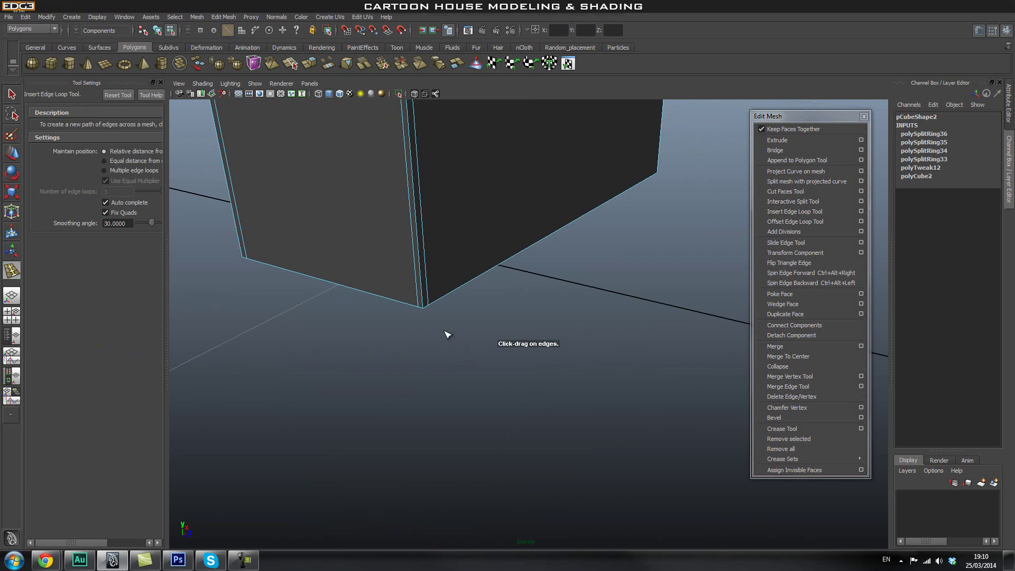
left_click(423, 301)
left_click_drag(480, 228, 454, 299, "alt")
middle_click_drag(453, 299, 592, 311, "alt")
scroll(391, 312, "up", 4)
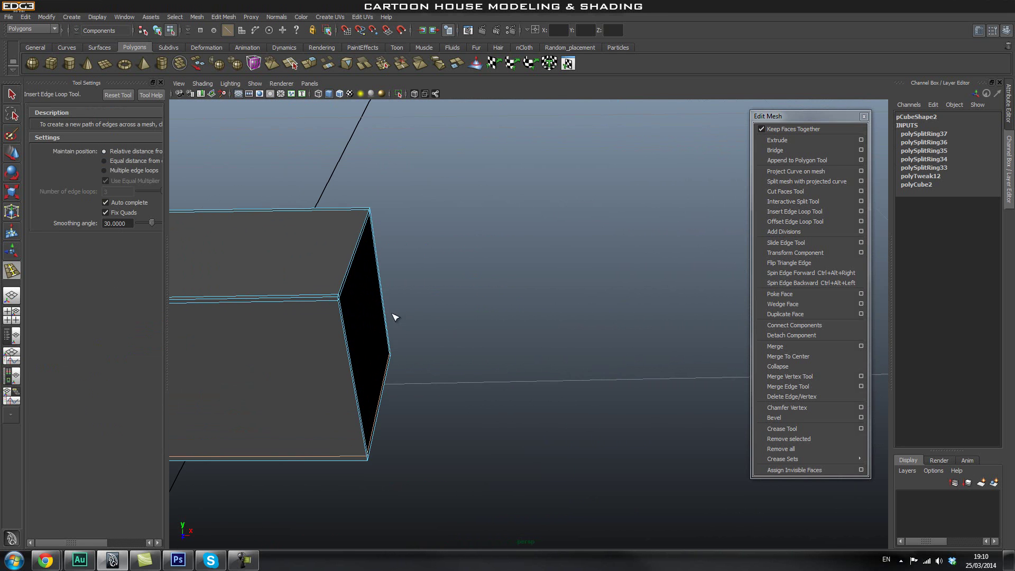
left_click(334, 299)
- Leave the edge loop tool, return the block to object mode and turn on its smooth preview
left_click_drag(334, 299, 524, 309, "alt")
key("q")
right_click_drag(524, 309, 546, 298)
key("3")
left_click(658, 381)
left_click_drag(657, 382, 618, 365, "alt")
right_click_drag(618, 365, 464, 324, "alt")
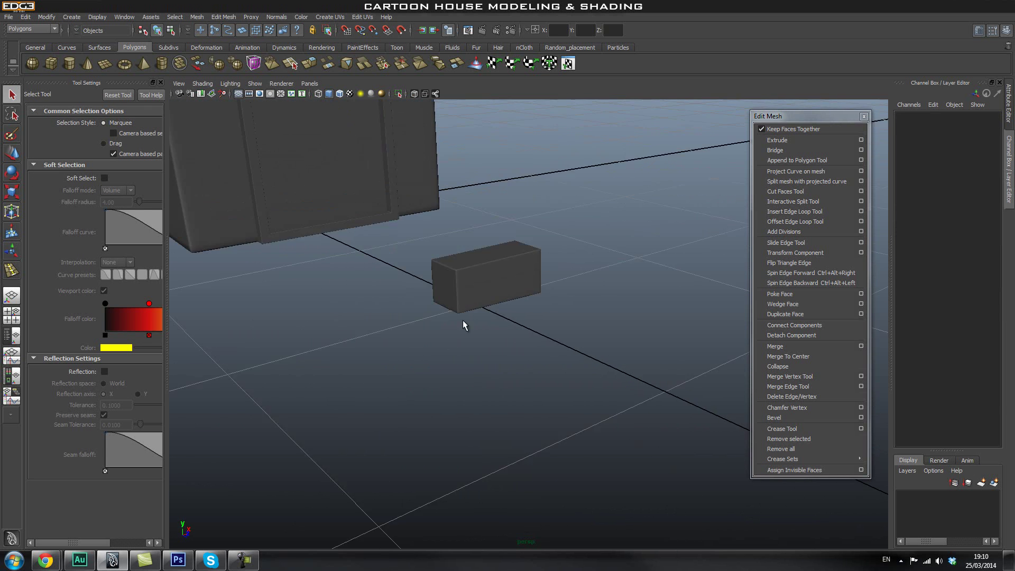
middle_click_drag(464, 324, 534, 360, "alt")
- Show the selected block in the front view with wireframe on shaded, and close the tool settings
left_click(522, 328)
key("space")
left_click_drag(515, 351, 512, 369)
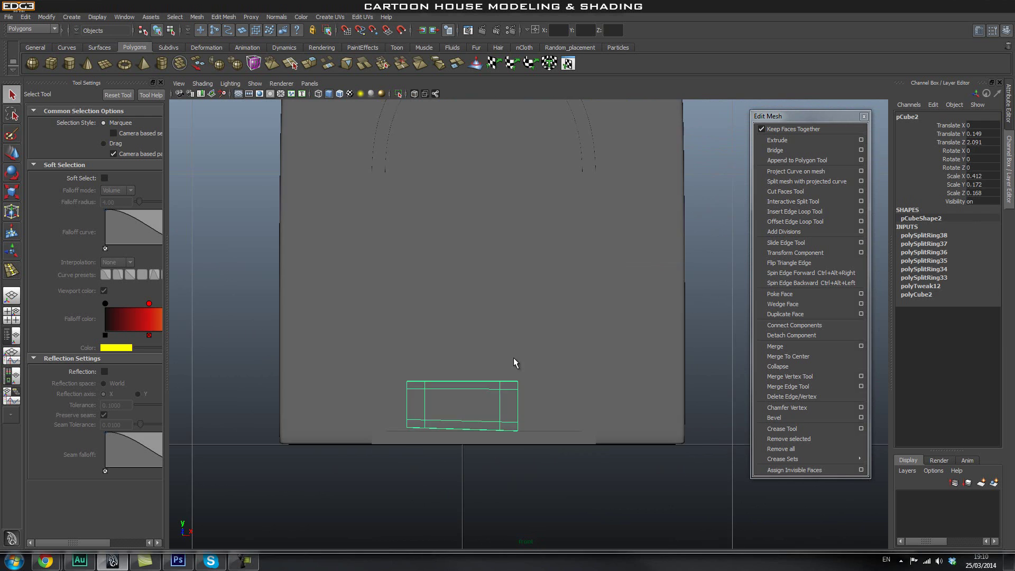
left_click(339, 94)
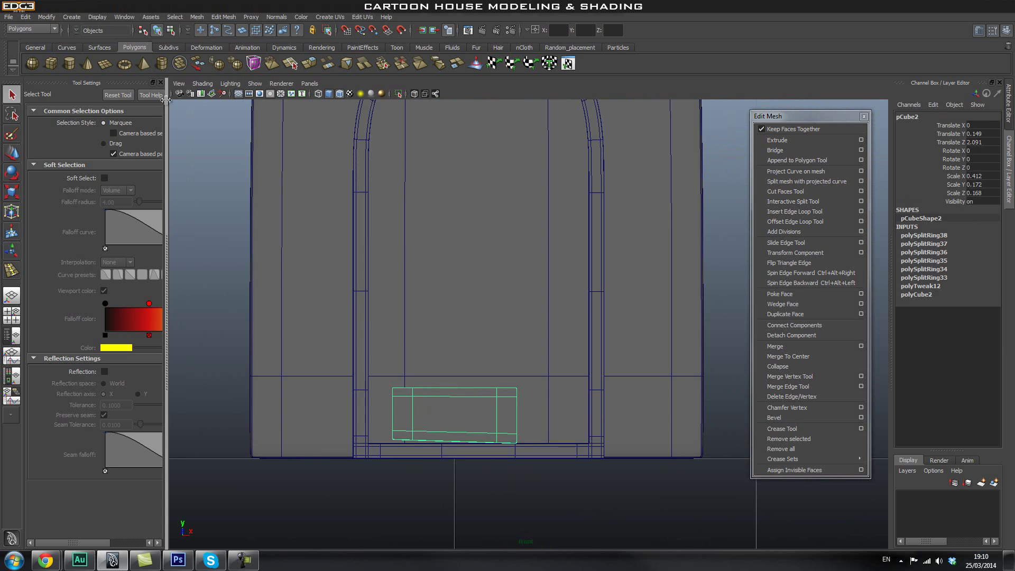
left_click(161, 83)
- Move the block up to the door's left side, at about X -0.08 and Y 0.623
key("w")
left_click_drag(367, 431, 338, 260)
right_click_drag(450, 281, 385, 249, "alt")
middle_click_drag(384, 249, 395, 280, "alt")
right_click_drag(479, 343, 710, 380, "alt")
scroll(355, 367, "up", 3)
- Scale the block to about 0.362 × 0.132 × 0.147 and nudge it to X -0.086, Y 0.631
key("r")
left_click_drag(392, 333, 387, 335)
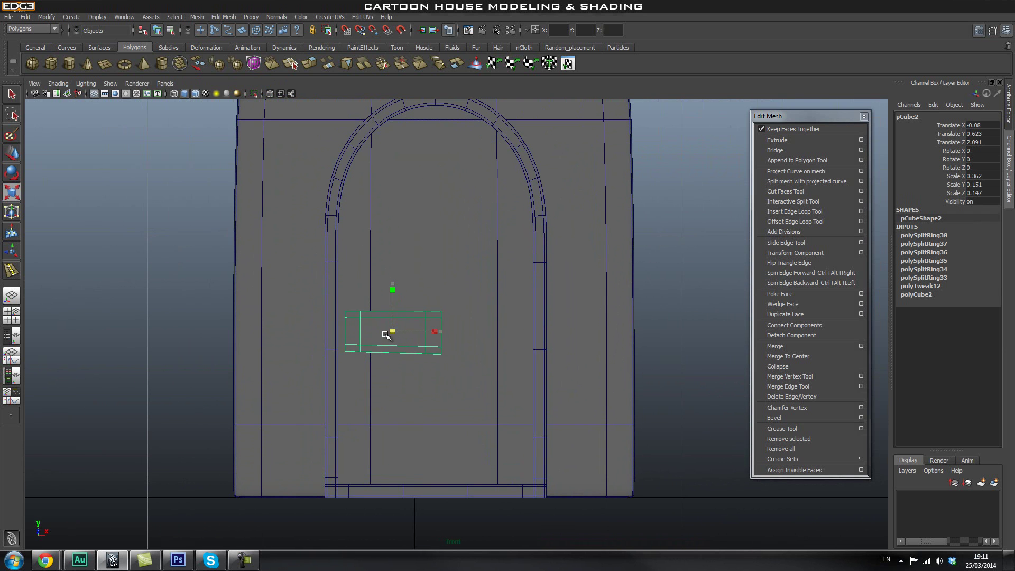
key("w")
key("r")
left_click_drag(392, 284, 392, 291)
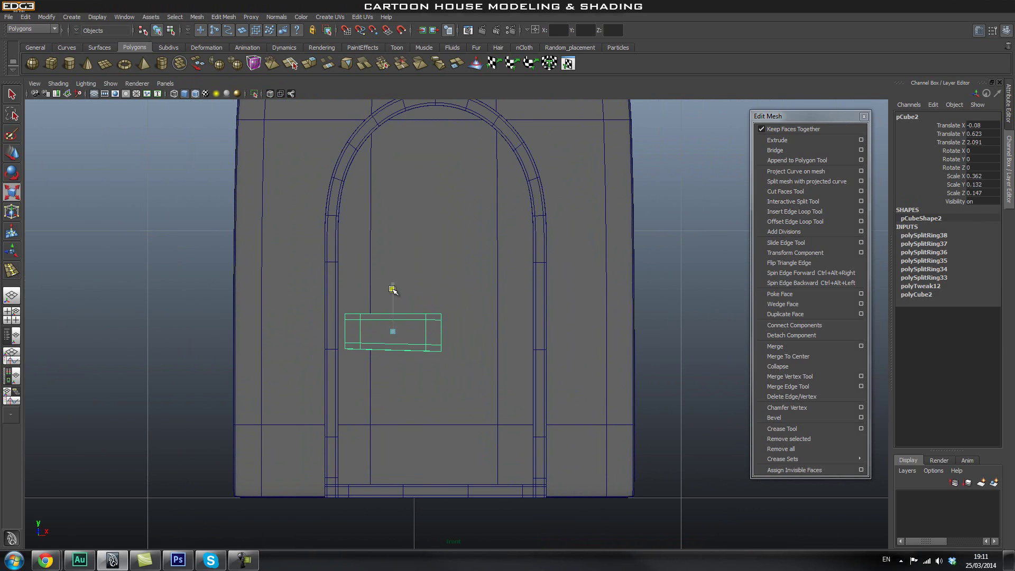
key("w")
left_click_drag(391, 332, 391, 309)
- Move the block back against the door in the perspective view, to about Z 0.476
key("space")
left_click_drag(453, 374, 478, 364, "alt")
middle_click_drag(423, 301, 476, 387, "alt")
left_click_drag(589, 340, 296, 318)
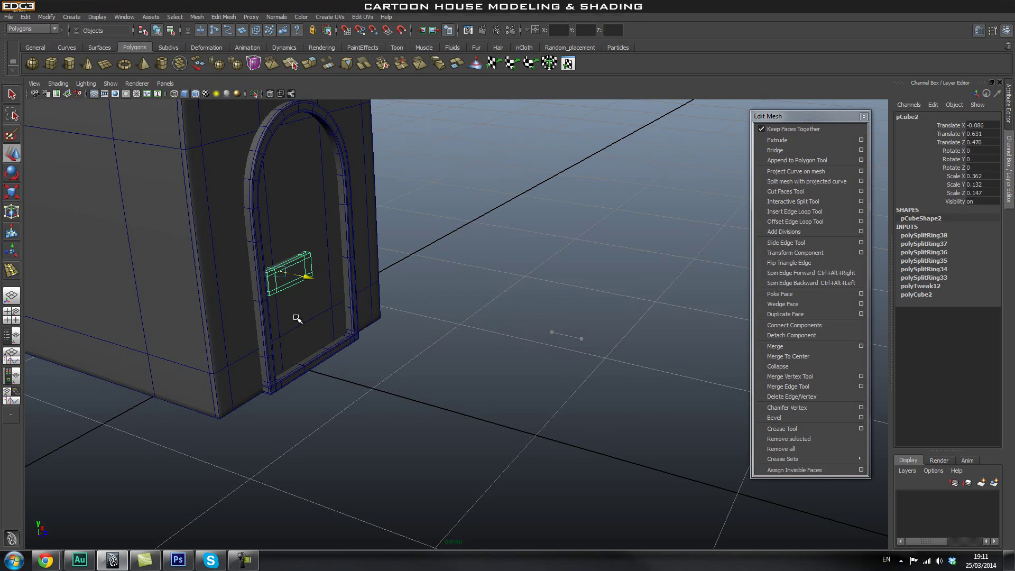
- Push the block slightly into the door to about Z 0.456 and shift it to about X -0.09
left_click(451, 288)
scroll(449, 288, "up", 4)
middle_click_drag(382, 294, 512, 334, "alt")
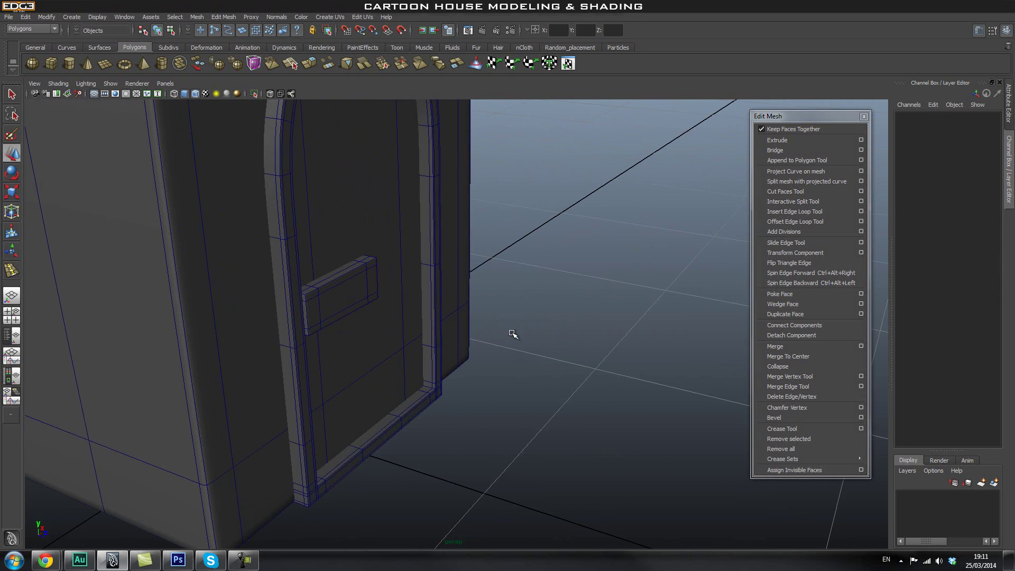
scroll(375, 282, "up", 4)
middle_click_drag(323, 276, 366, 314, "alt")
left_click(367, 315)
left_click_drag(341, 324, 336, 325)
left_click(629, 334)
left_click_drag(629, 335, 547, 338, "alt")
left_click(382, 272)
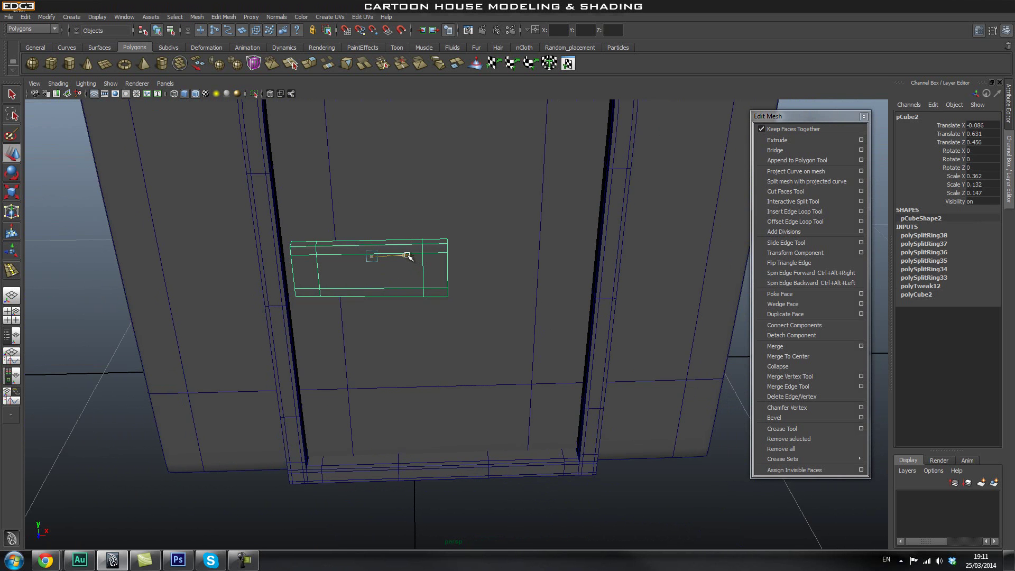
- Duplicate the block and offset the copy vertically to form a second hinge plate on the door
right_click_drag(635, 344, 509, 321, "alt")
left_click_drag(509, 321, 476, 299, "alt")
key("ctrl+d")
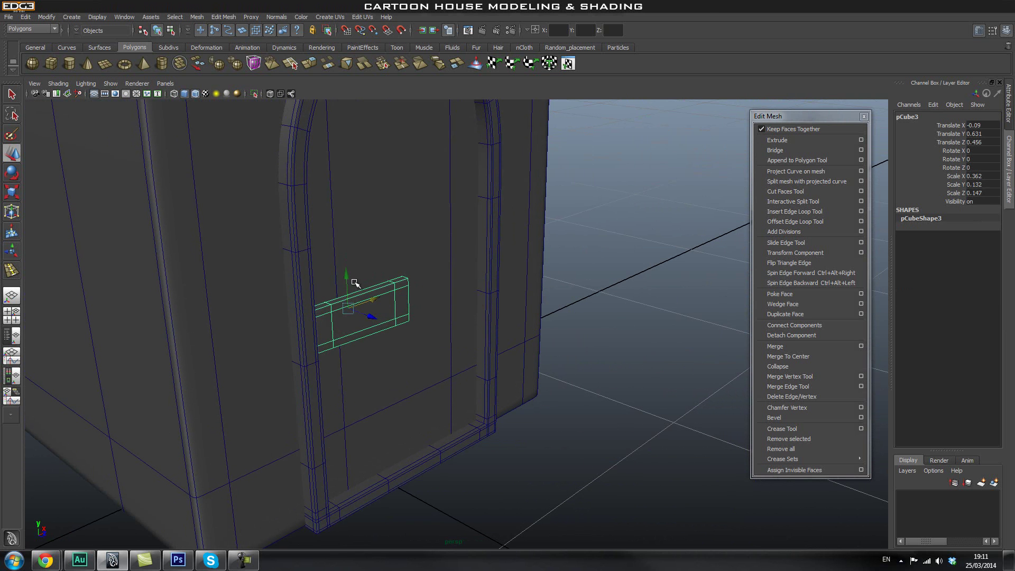
left_click(637, 252)
left_click_drag(642, 288, 689, 288, "alt")
right_click_drag(635, 285, 582, 279, "alt")
left_click_drag(582, 280, 482, 296, "alt")
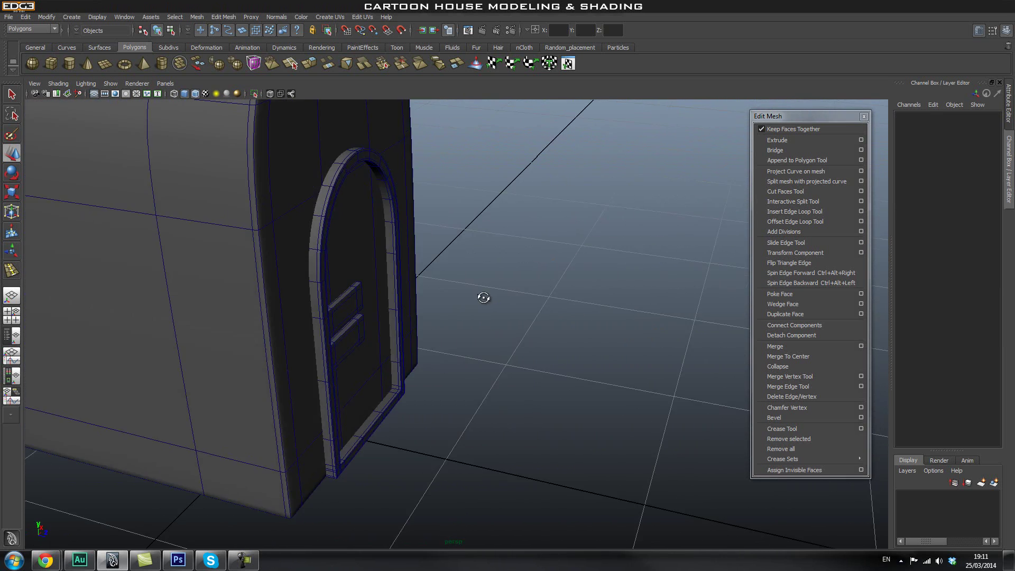
left_click_drag(397, 304, 476, 299, "alt")
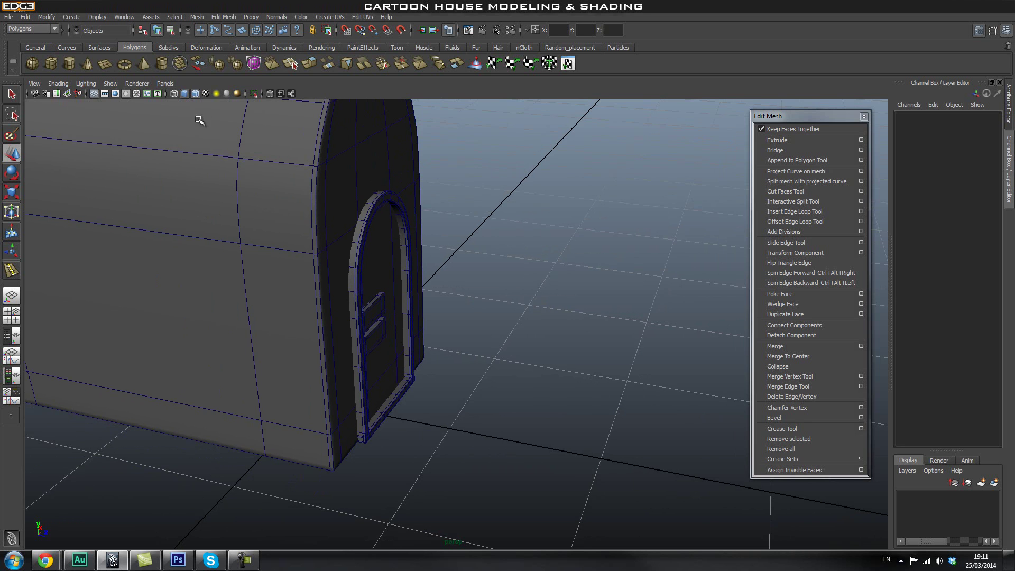
- Create a polygon torus and move it in front of the house to about Z 3.491
left_click(124, 64)
left_click_drag(607, 419, 588, 332, "alt")
right_click_drag(588, 331, 326, 346, "alt")
middle_click_drag(319, 337, 472, 332)
left_click_drag(812, 115, 794, 119)
- Thin the torus by setting its section radius to 0.09
left_click(923, 234)
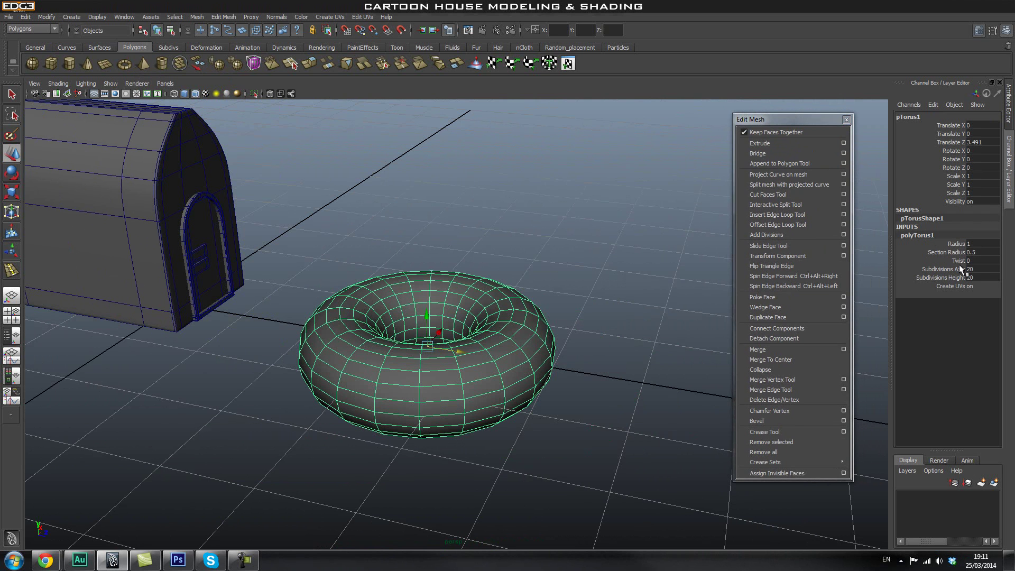
left_click(944, 251)
middle_click_drag(641, 276, 620, 276)
mouse_move(619, 301)
left_mouse_down("alt")
mouse_move(580, 324)
mouse_move(514, 324)
mouse_move(607, 322)
mouse_move(580, 316)
mouse_move(605, 310)
left_mouse_up("alt")
middle_click_drag(624, 289, 621, 288)
- Scale the torus down uniformly to about 0.208
left_click_drag(573, 315, 275, 381, "alt")
key("r")
right_click_drag(338, 389, 432, 399, "alt")
middle_click_drag(338, 423, 439, 367, "alt")
left_click_drag(439, 367, 379, 351, "alt")
key("space")
left_click(428, 344)
left_click(426, 362)
key("space")
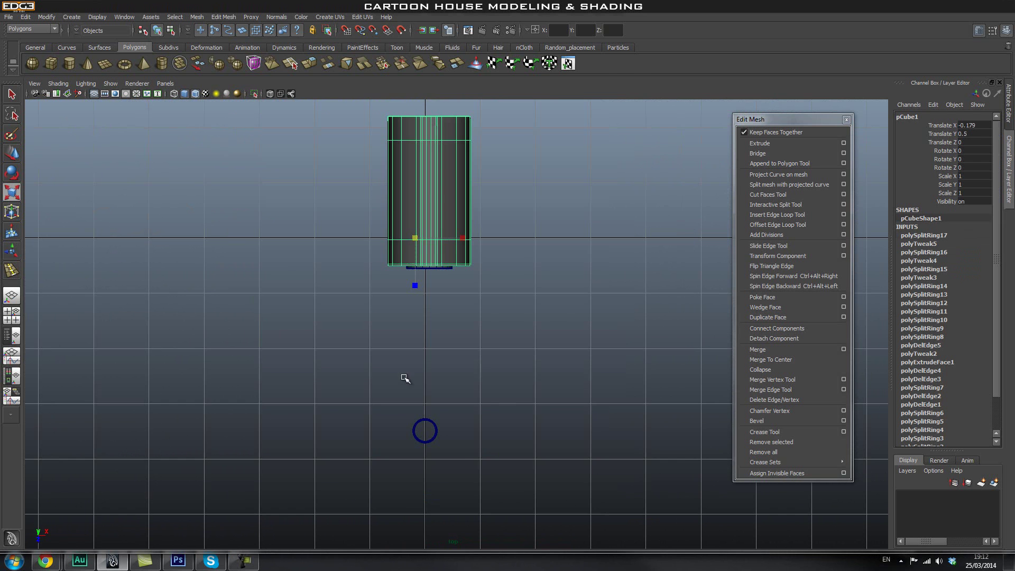
left_click(435, 436)
right_click_drag(242, 430, 478, 411, "alt")
middle_click_drag(477, 412, 486, 210, "alt")
right_click_drag(470, 370, 793, 428, "alt")
right_click_drag(355, 358, 357, 376)
left_click_drag(253, 326, 460, 415)
scroll(342, 373, "up", 4)
middle_click_drag(342, 374, 516, 397, "alt")
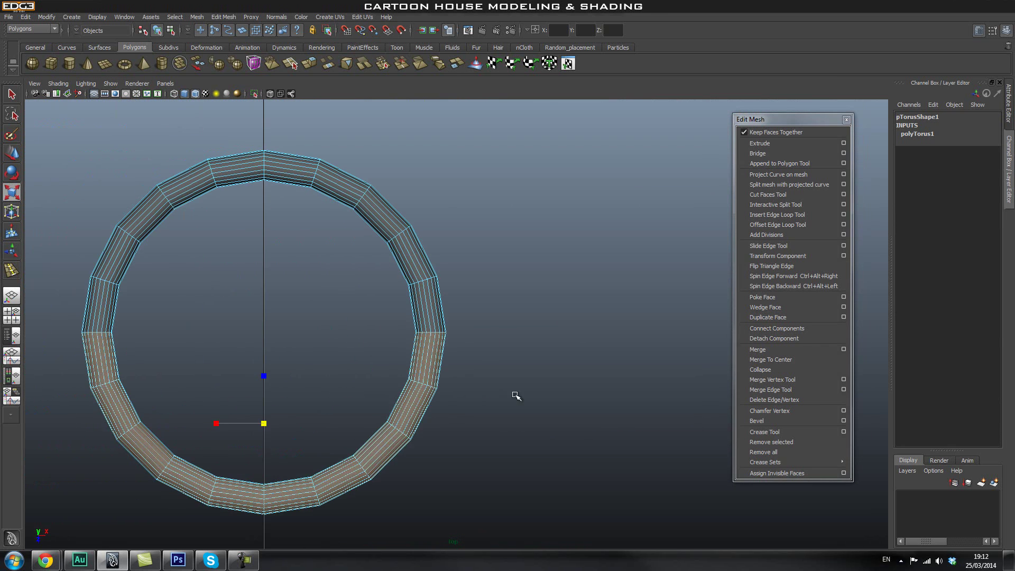
key("space")
left_click_drag(364, 362, 357, 329)
right_click_drag(390, 348, 417, 362, "alt")
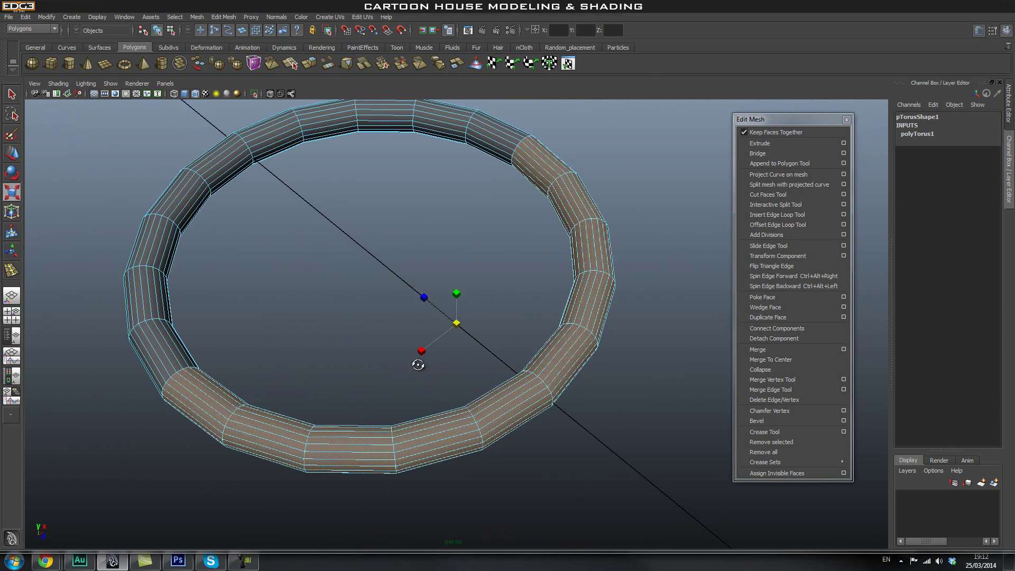
left_click_drag(338, 378, 383, 369, "alt")
- Return the ring to object mode, set its axis subdivisions to 12 and reduce its height subdivisions
key("q")
right_click_drag(171, 410, 198, 394)
right_click_drag(77, 347, 77, 312)
left_click(77, 312)
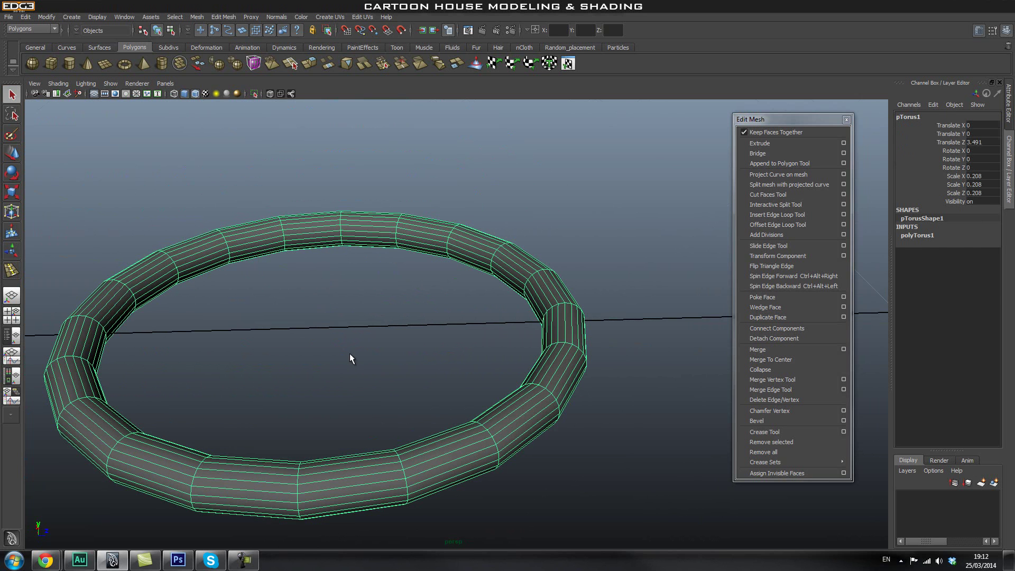
left_click(929, 235)
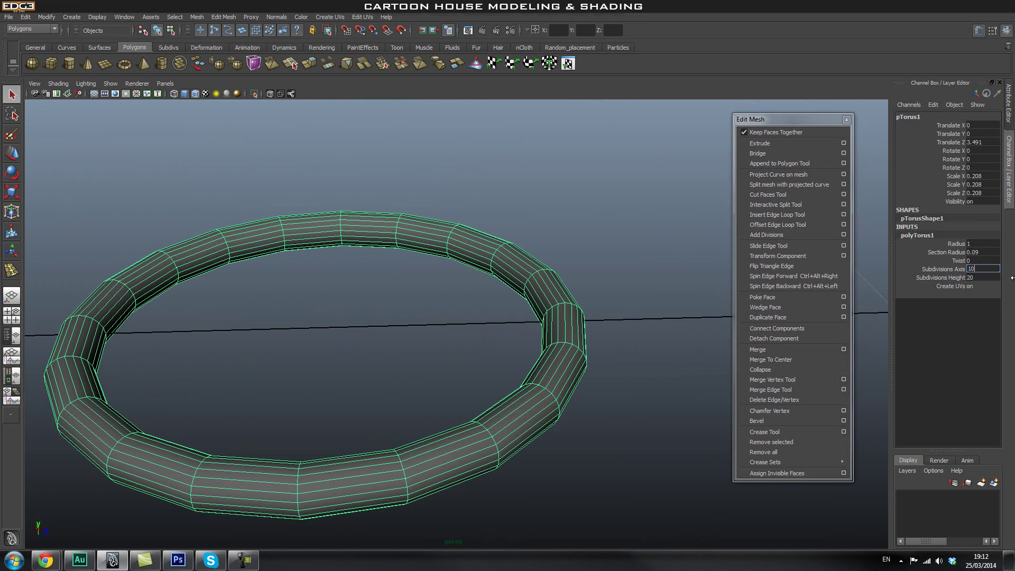
type("10")
key("Return")
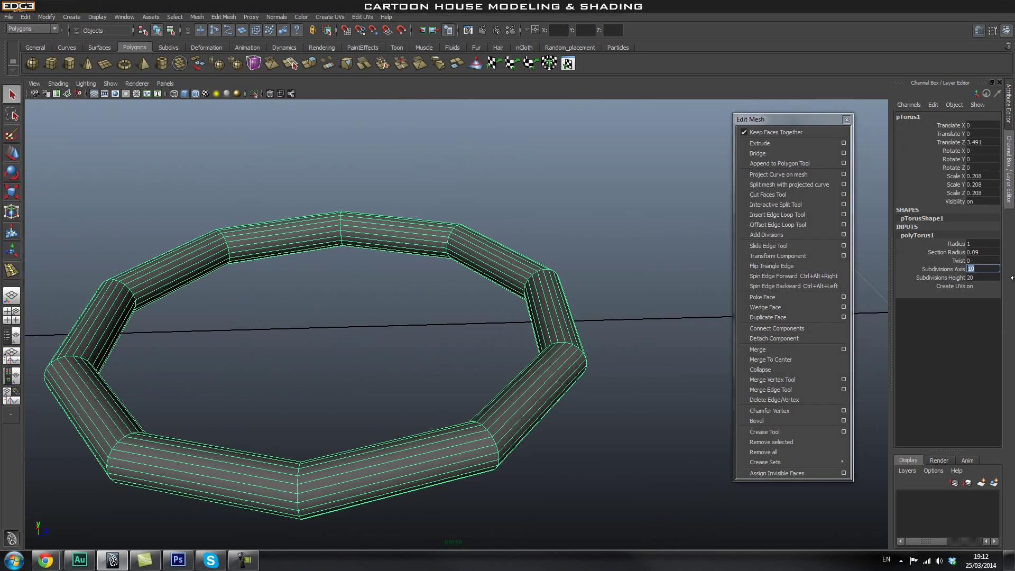
key("Return")
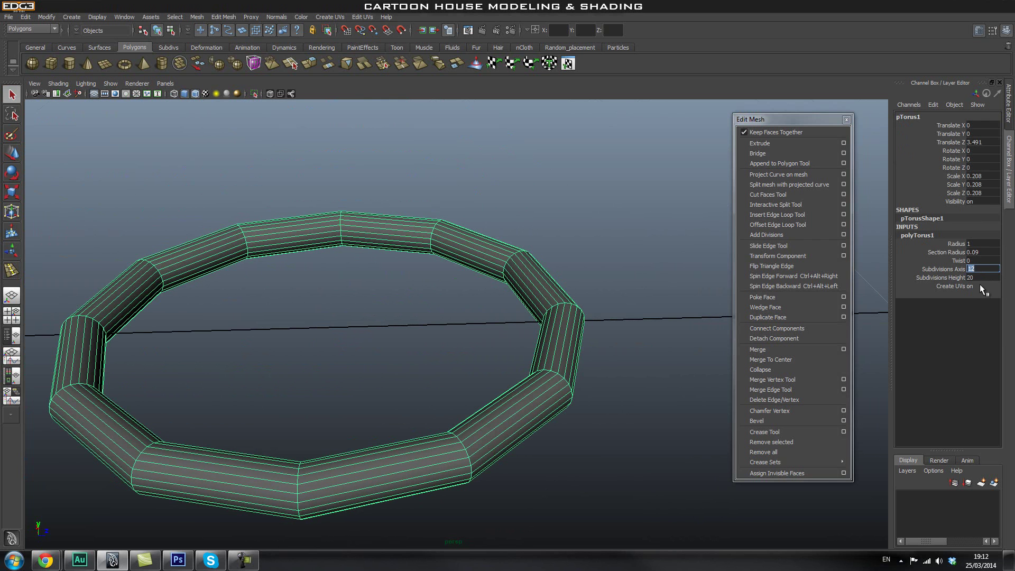
type("2")
key("Return")
- Delete the half of the ring's faces farthest from the house, selecting them in the top view
left_click(531, 221)
left_click_drag(624, 277, 408, 306, "alt")
key("space")
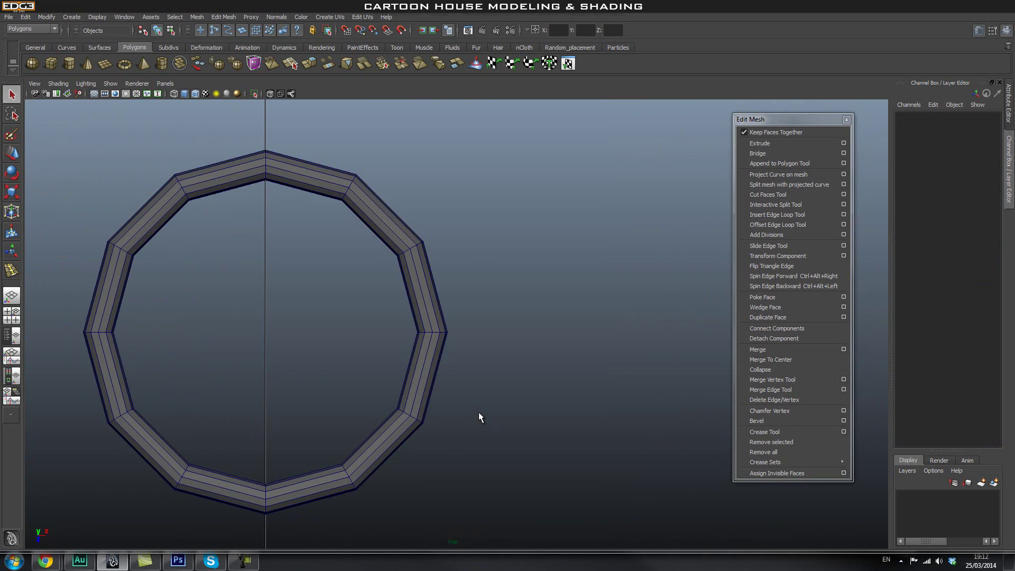
right_click_drag(412, 391, 415, 410)
scroll(468, 402, "down", 6)
right_click_drag(297, 362, 712, 392, "alt")
left_click_drag(496, 333, 268, 404)
key("Delete")
key("space")
left_click_drag(368, 307, 369, 283)
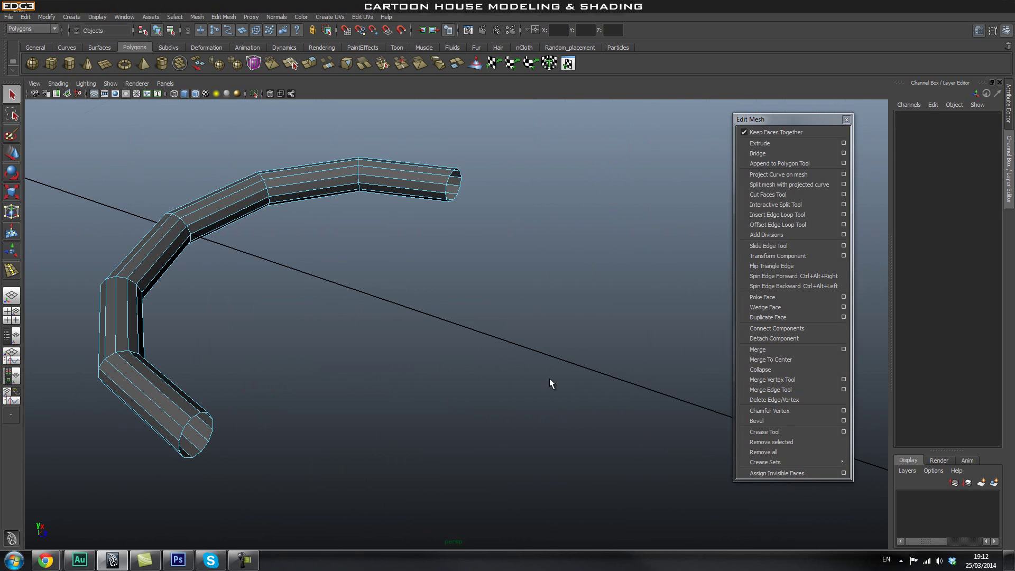
- Return the half ring to object mode and move it toward the door to about Z 0.93
left_click_drag(550, 378, 512, 372, "alt")
right_click_drag(315, 193, 360, 174)
left_click(345, 190)
middle_click_drag(341, 194, 403, 331, "alt")
left_click_drag(403, 331, 744, 322, "alt")
right_click_drag(624, 312, 207, 286, "alt")
left_click_drag(555, 302, 54, 273, "alt")
left_click(429, 295)
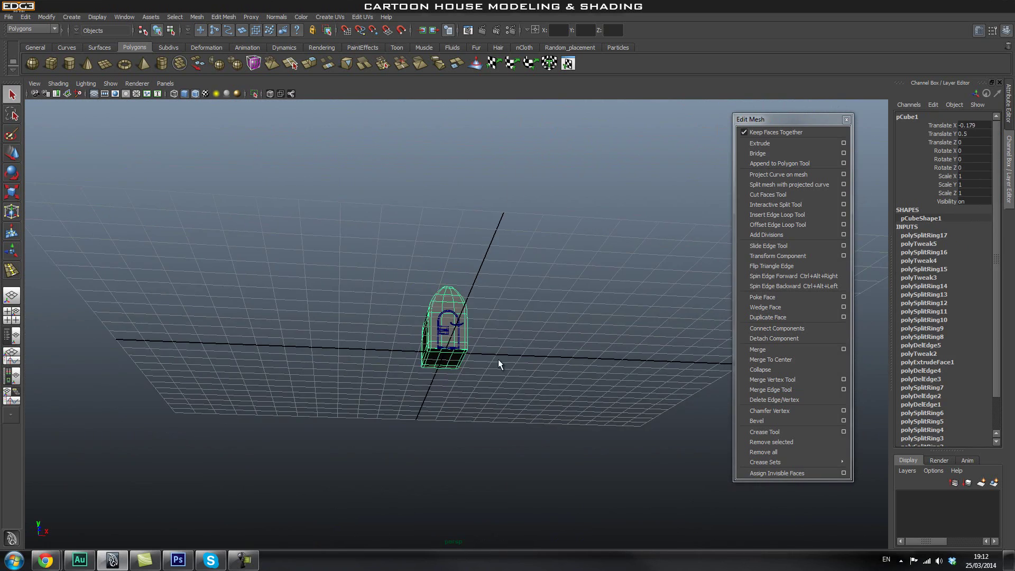
key("f")
left_click_drag(349, 296, 476, 396, "alt")
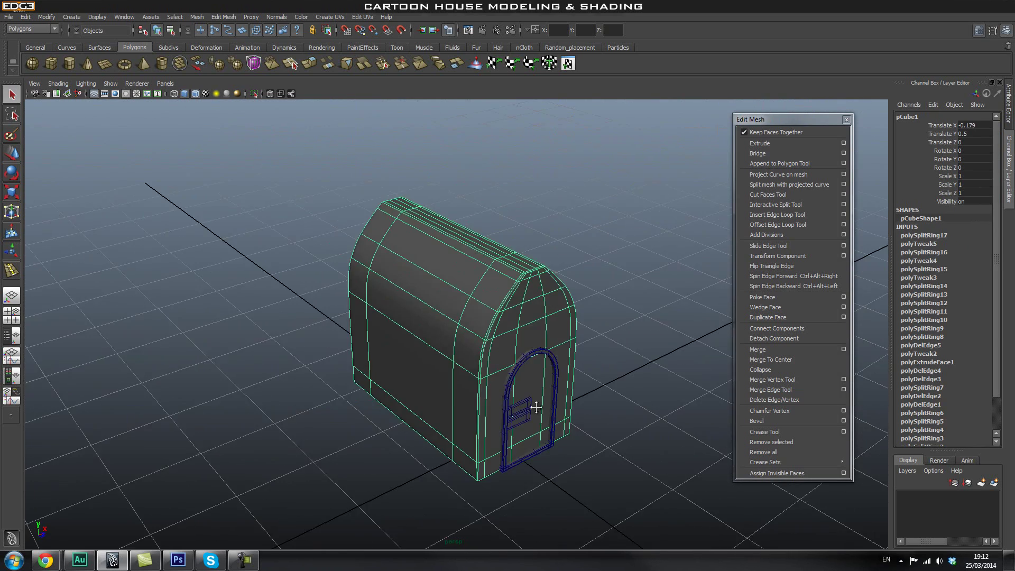
middle_click_drag(535, 407, 417, 296, "alt")
left_click_drag(418, 296, 441, 398, "alt")
left_click(526, 421)
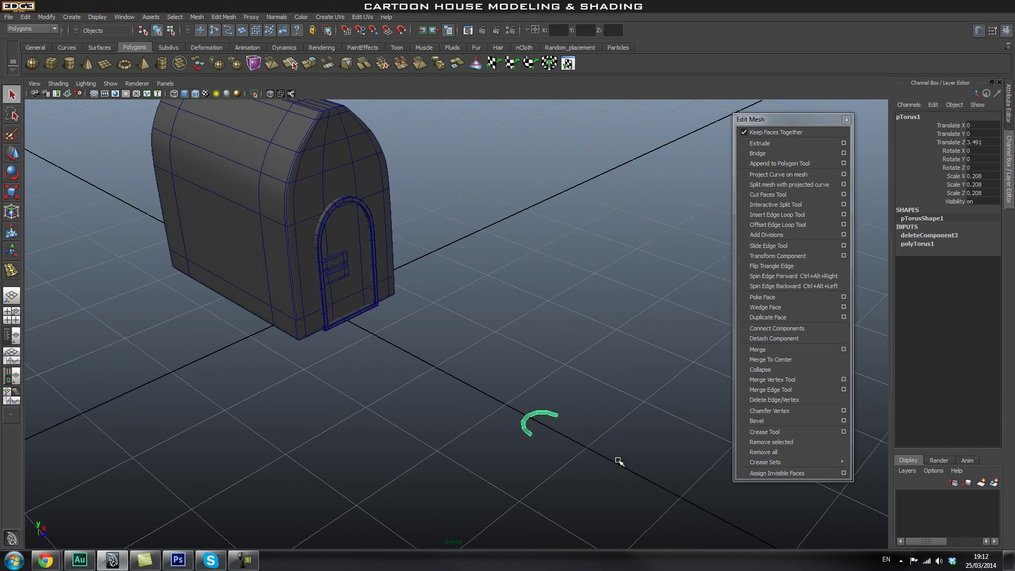
key("w")
left_click_drag(569, 439, 384, 352)
- Rotate the half ring to 90 degrees in Z and 180 degrees in X so it stands upright
right_click_drag(210, 332, 493, 338, "alt")
left_click_drag(493, 338, 491, 341, "alt")
key("e")
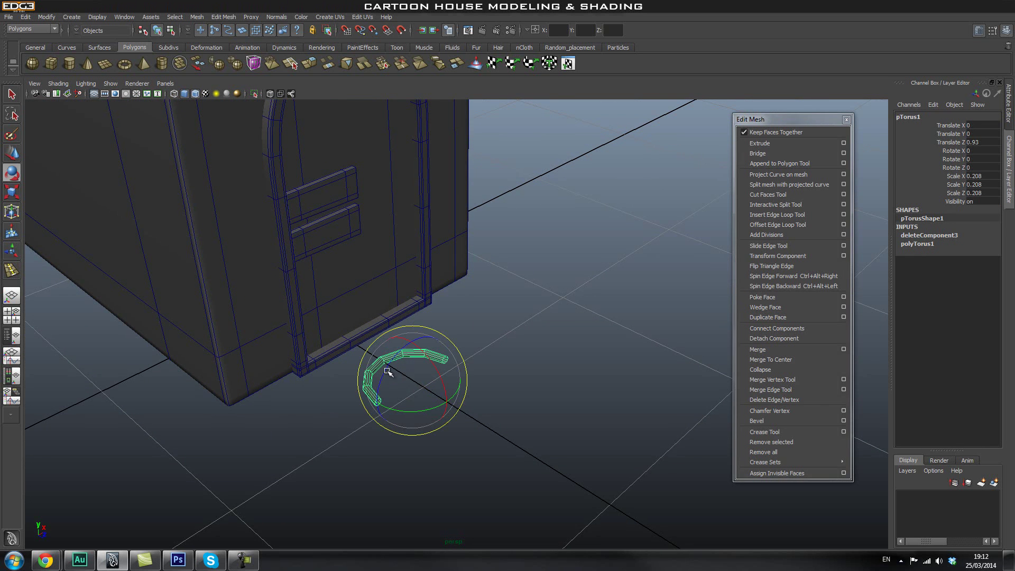
left_click_drag(394, 353, 390, 378)
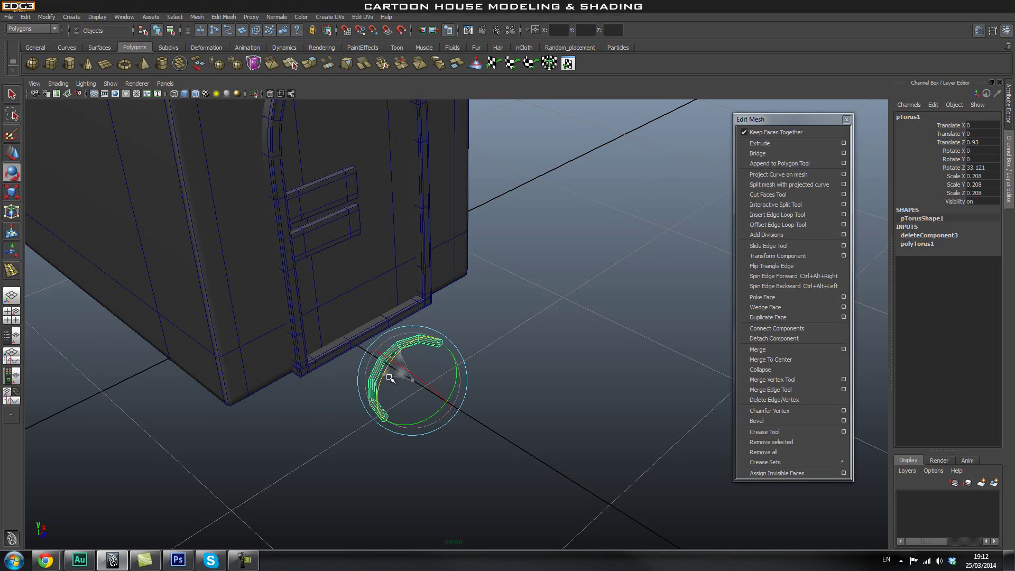
double_click(987, 164)
type("90")
key("Return")
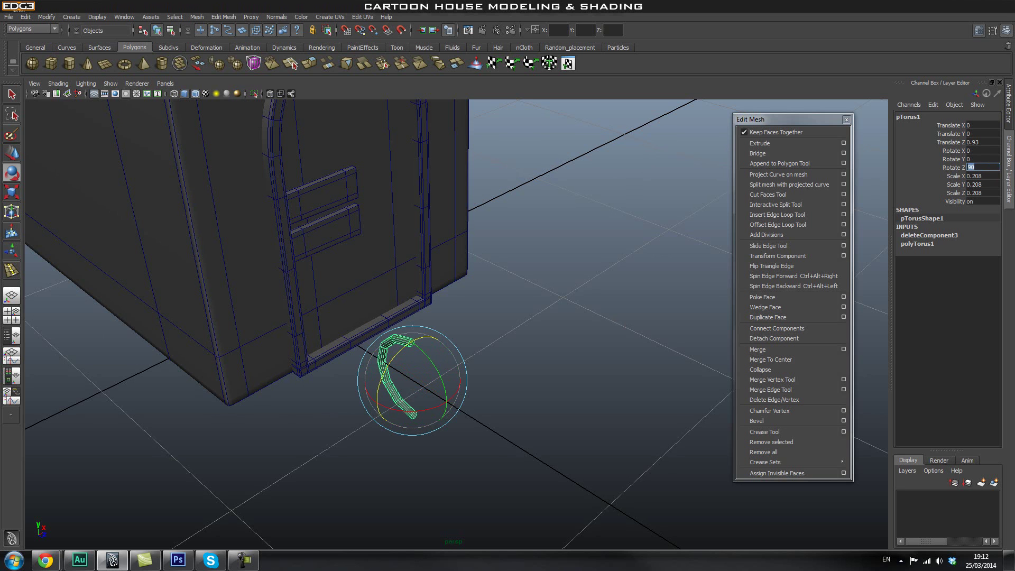
left_click_drag(404, 411, 496, 388)
double_click(983, 150)
type("180")
key("Return")
left_click(489, 352)
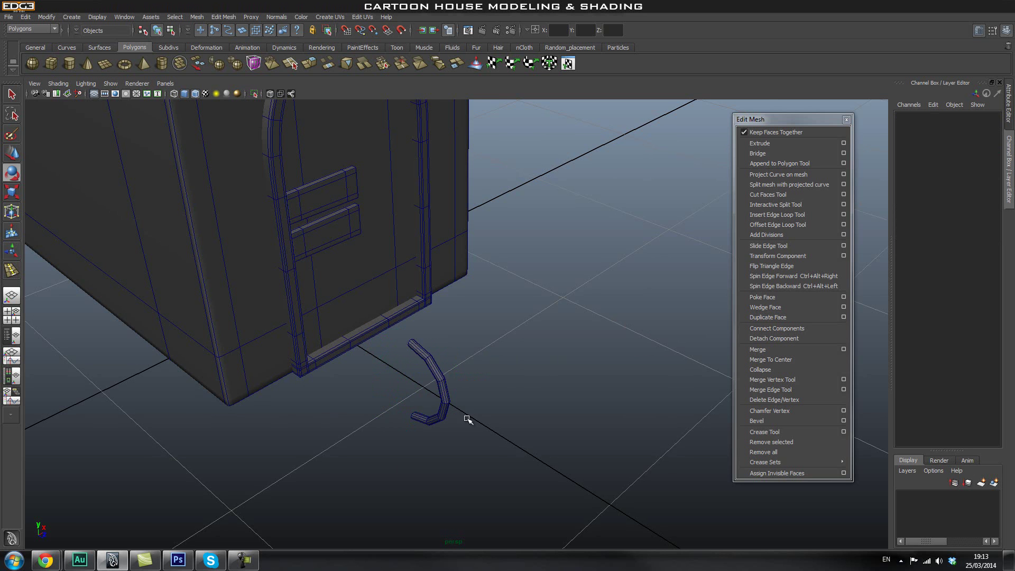
- Move the half ring in the side view up to handle height and against the front of the door, at about Z 0.478
left_click_drag(426, 468, 440, 439, "alt")
middle_click_drag(438, 345, 446, 364, "alt")
left_click(467, 349)
key("space")
left_click_drag(449, 369, 438, 387)
right_click_drag(369, 397, 706, 412, "alt")
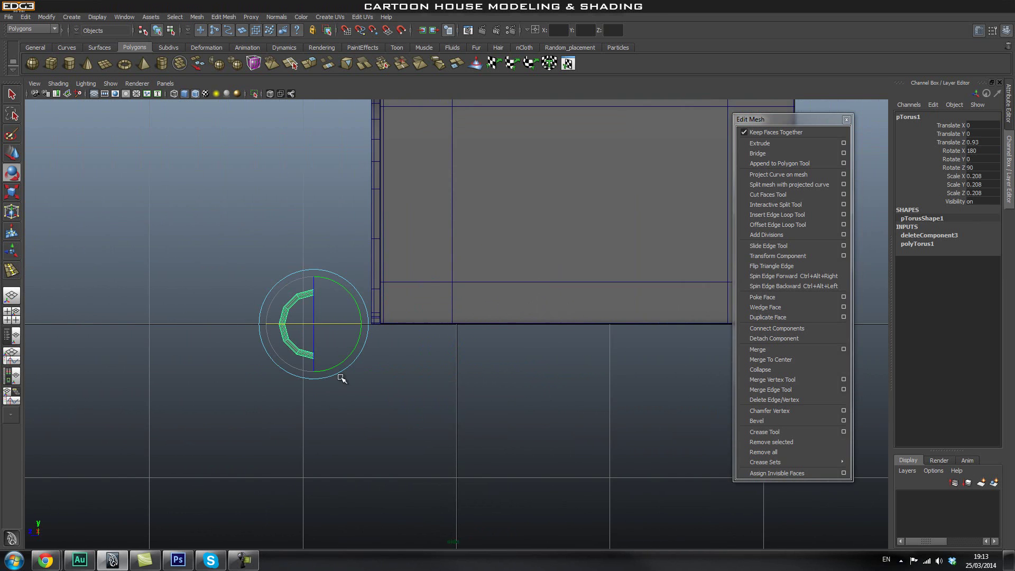
right_click_drag(341, 378, 397, 348, "alt")
middle_click_drag(397, 347, 483, 406, "alt")
key("w")
left_click_drag(328, 382, 427, 302)
- Shift the half ring to the door side opposite the hinge blocks, about X 0.338, and scale it uniformly to about 0.125
key("space")
middle_click_drag(411, 234, 429, 372, "alt")
left_click_drag(430, 372, 568, 364, "alt")
middle_click_drag(413, 310, 441, 336)
key("r")
left_click_drag(427, 311, 448, 370)
key("w")
key("r")
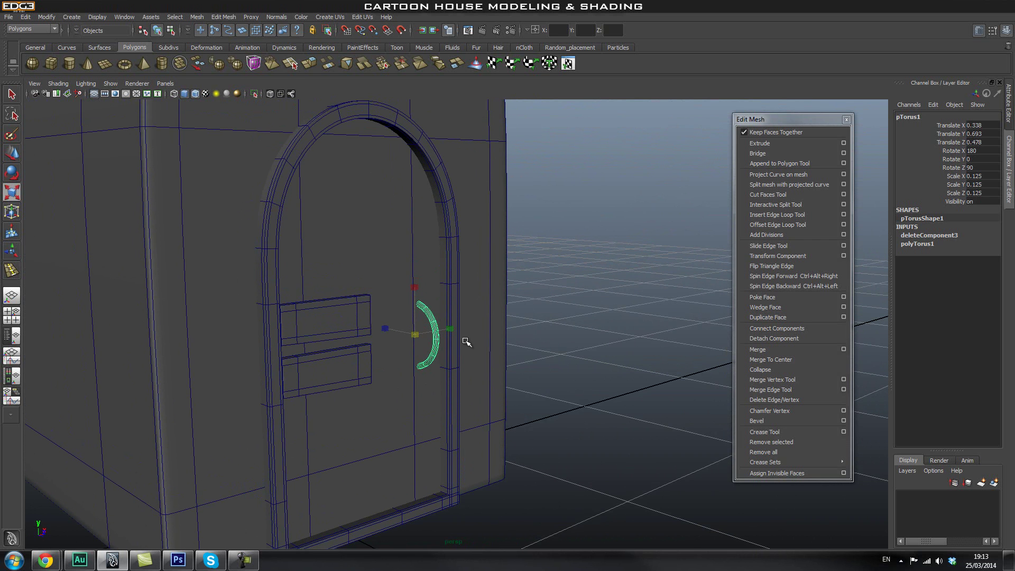
- Reshape the door handle to a scale of about 0.115 in X and 0.132 in Y and Z, and raise it to about Y 0.707
left_click(604, 313)
right_click_drag(346, 350, 766, 365, "alt")
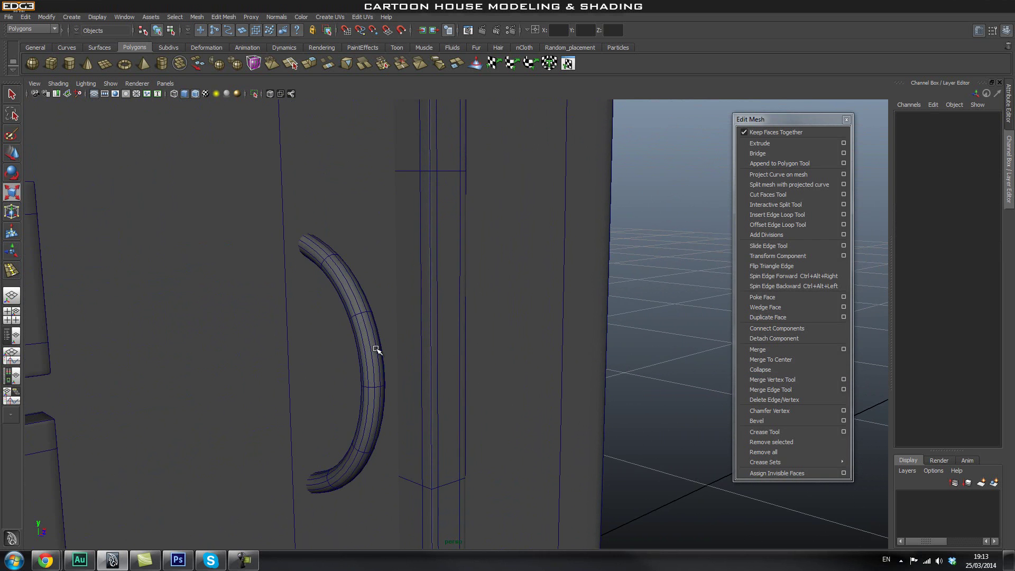
left_click(350, 297)
right_click_drag(543, 364, 540, 366, "alt")
left_click(640, 341)
right_click_drag(634, 343, 534, 364, "alt")
left_click_drag(597, 367, 515, 348, "alt")
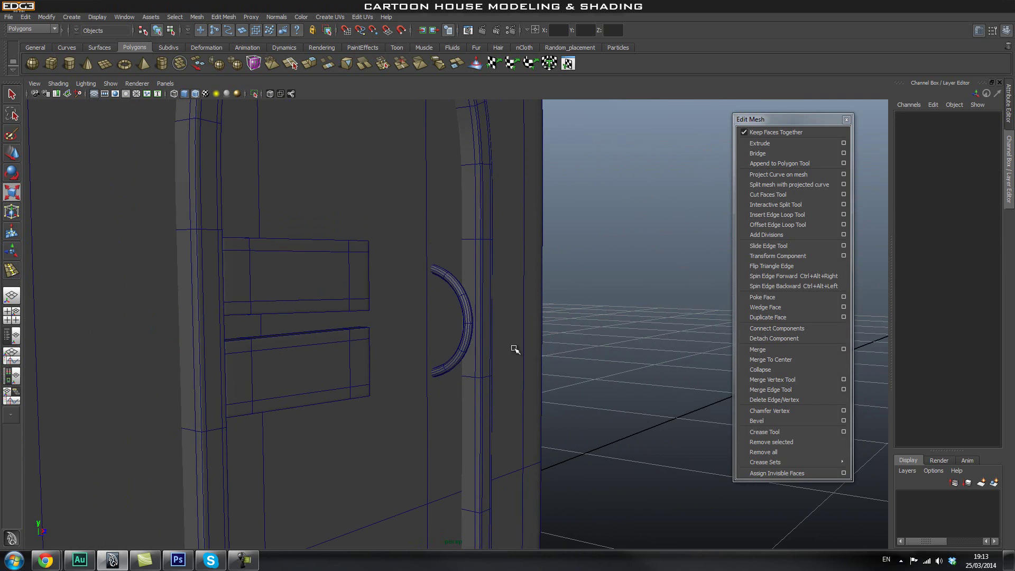
left_click(462, 306)
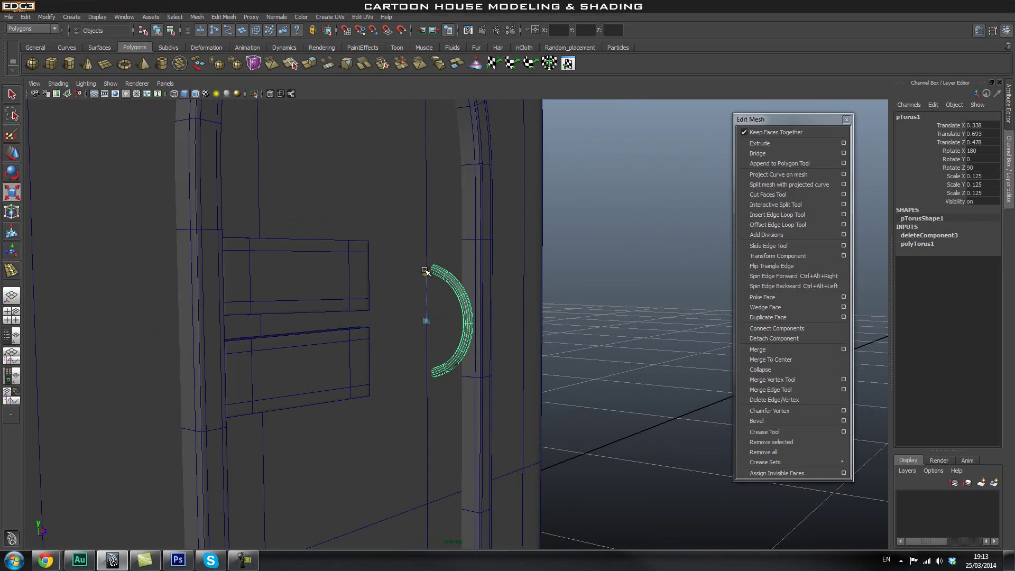
key("w")
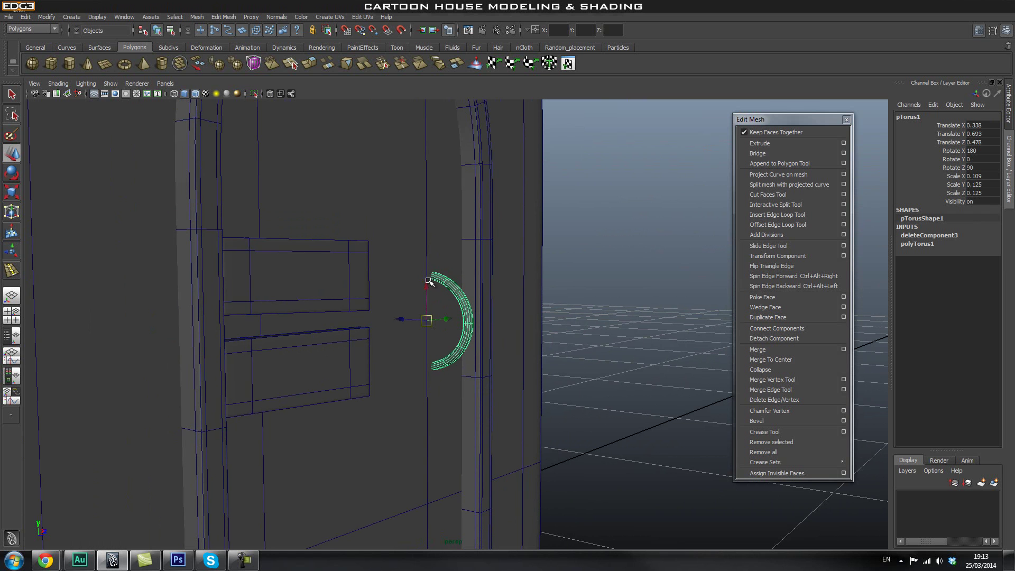
key("r")
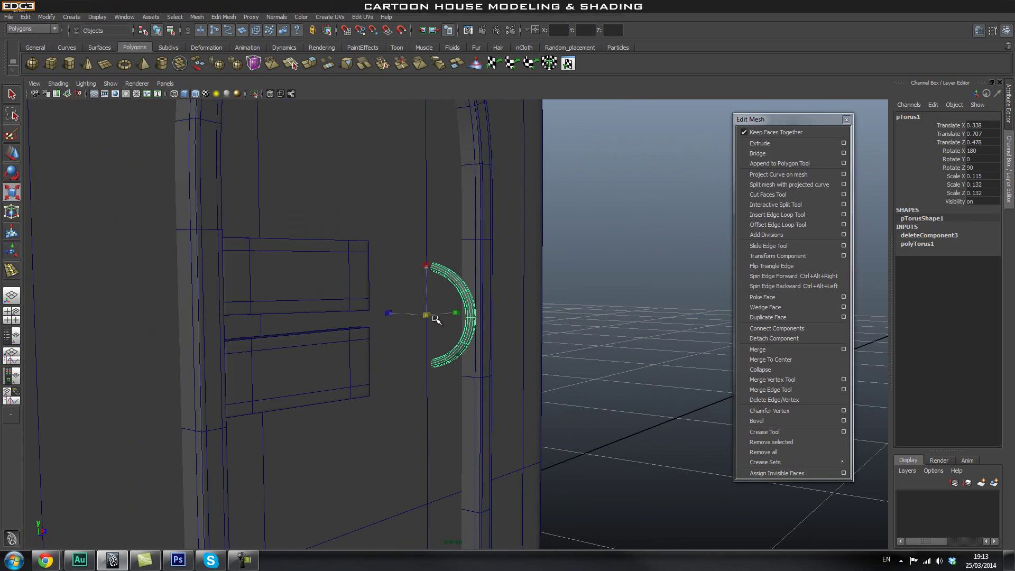
left_click(659, 290)
left_click_drag(658, 289, 548, 340, "alt")
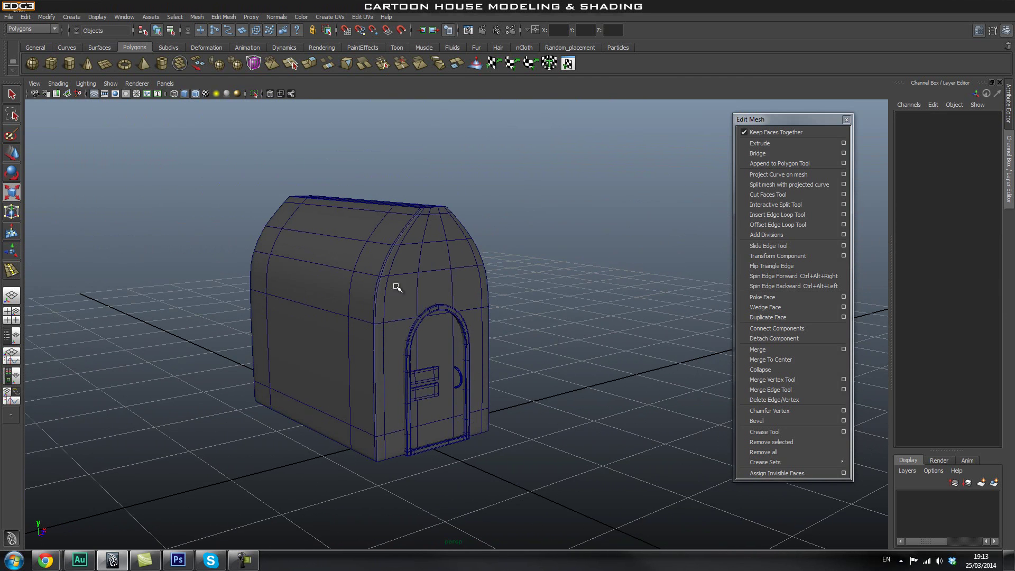
left_click_drag(437, 330, 441, 310, "alt")
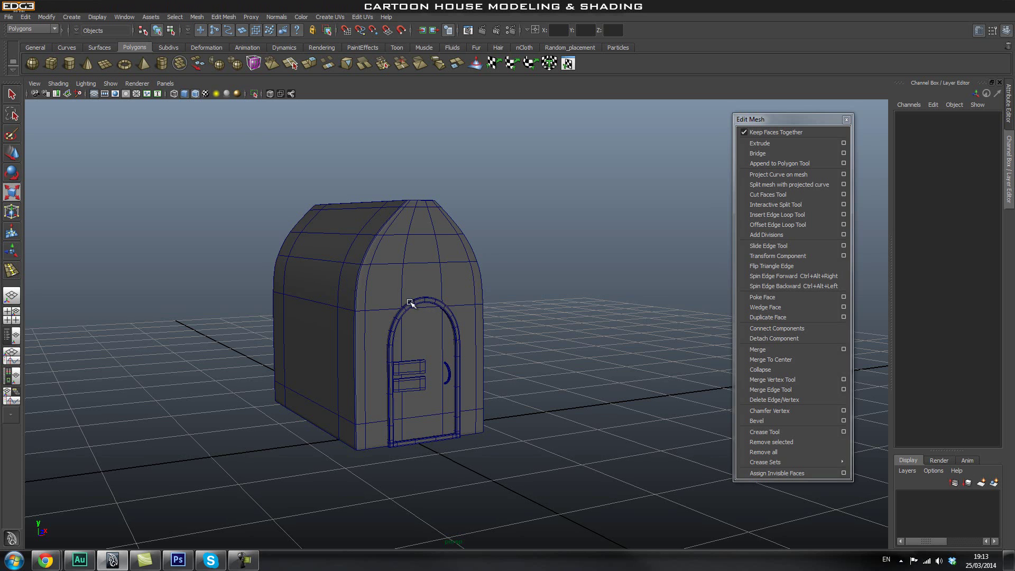
left_click_drag(452, 356, 432, 318, "alt")
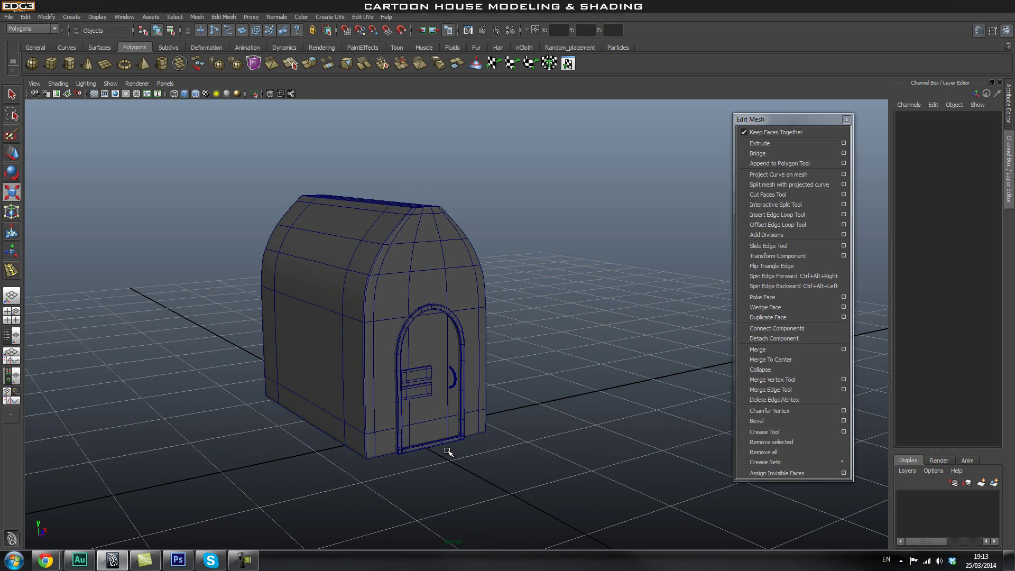
left_click_drag(433, 374, 461, 364, "alt")
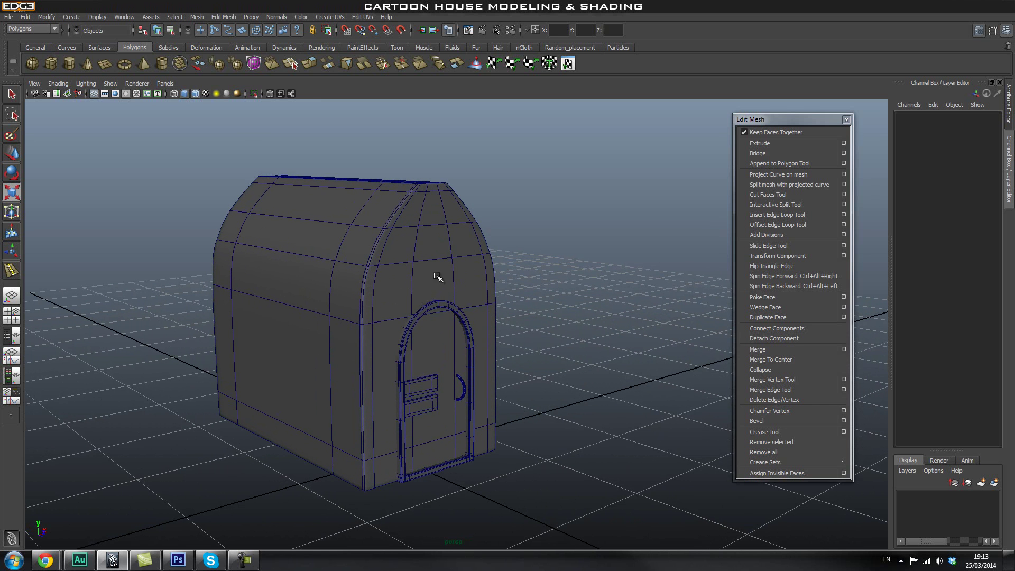
left_click_drag(540, 282, 564, 312, "alt")
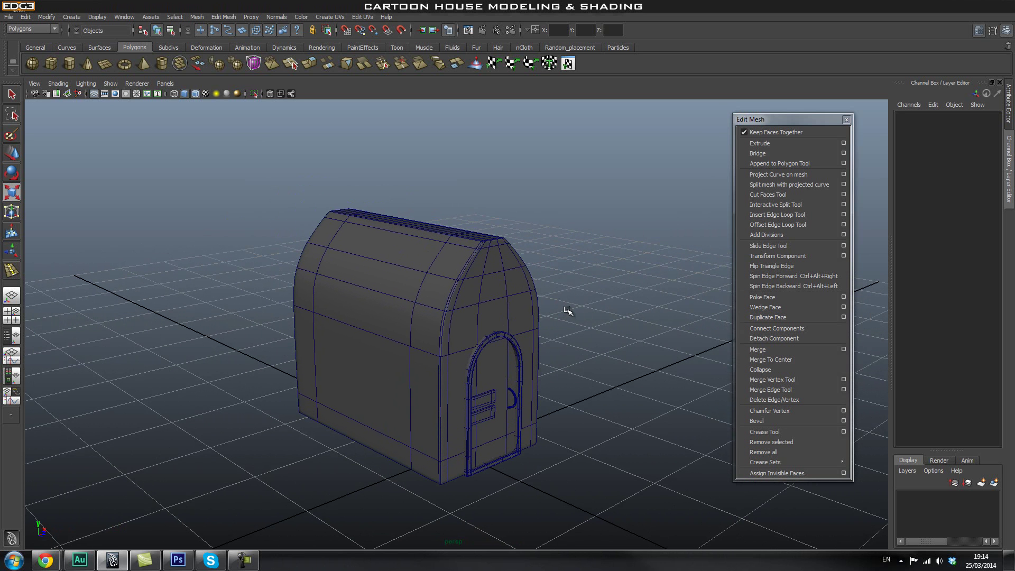